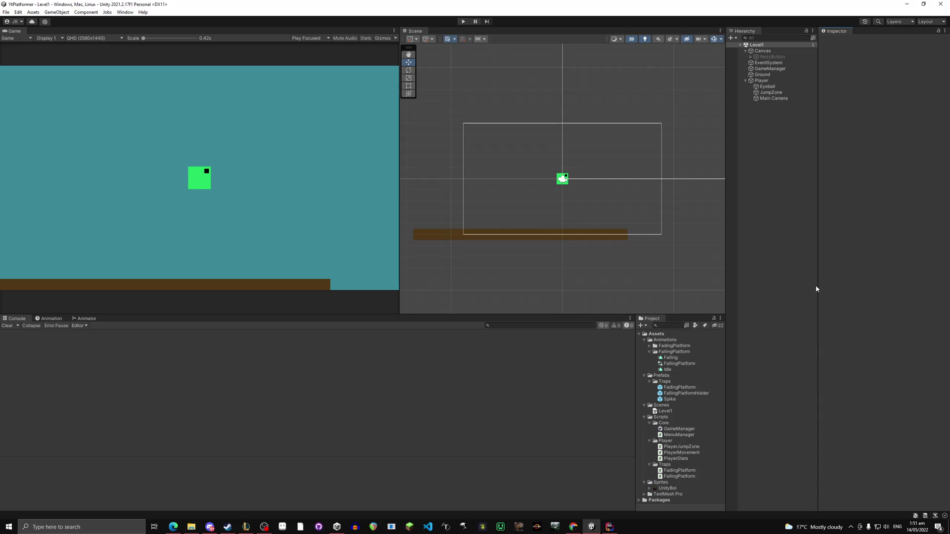
right_click(662, 423)
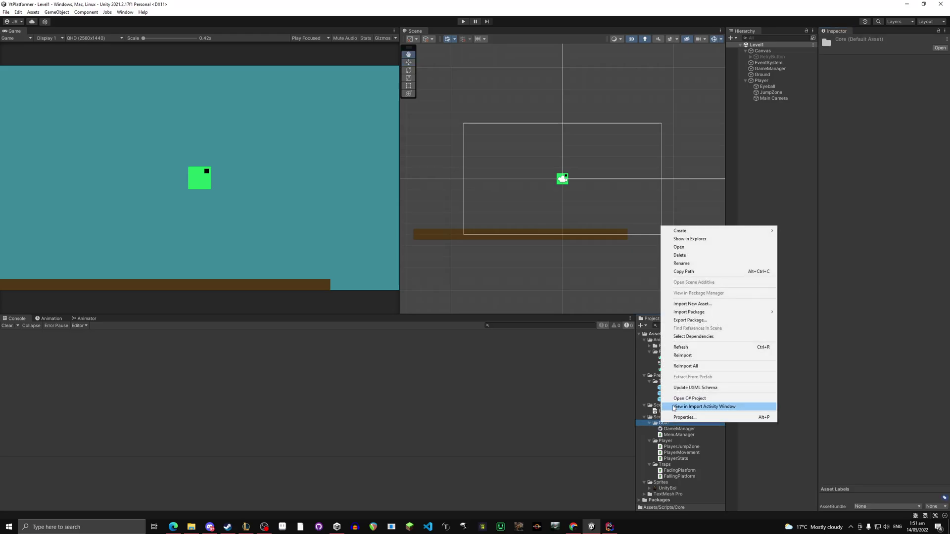
mouse_move(722, 232)
left_click(792, 200)
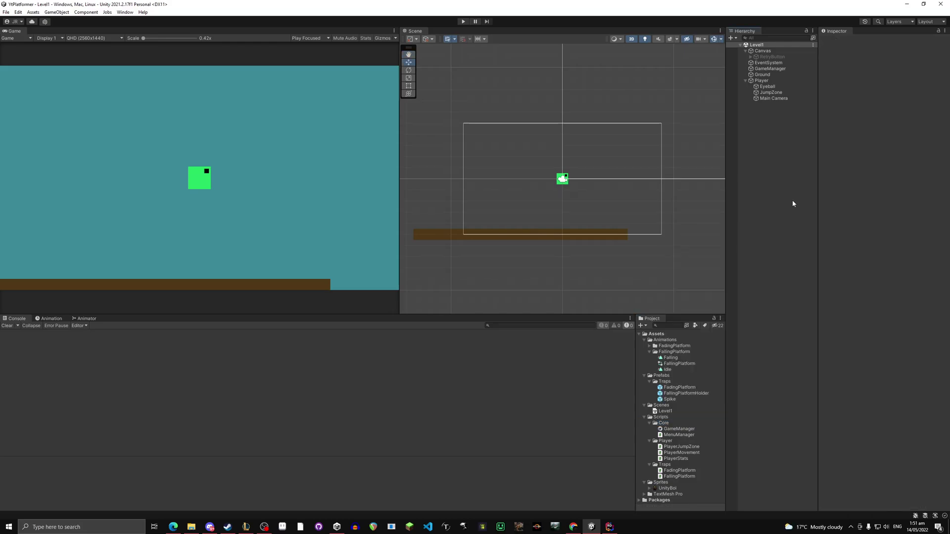
left_click(682, 436)
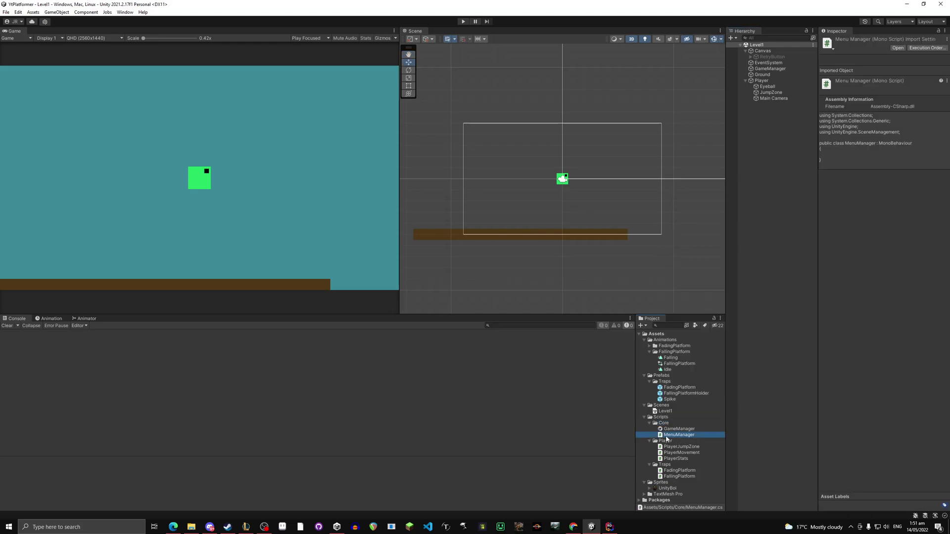
Create a new scene named Menu in the Scenes folder
right_click(662, 406)
mouse_move(741, 216)
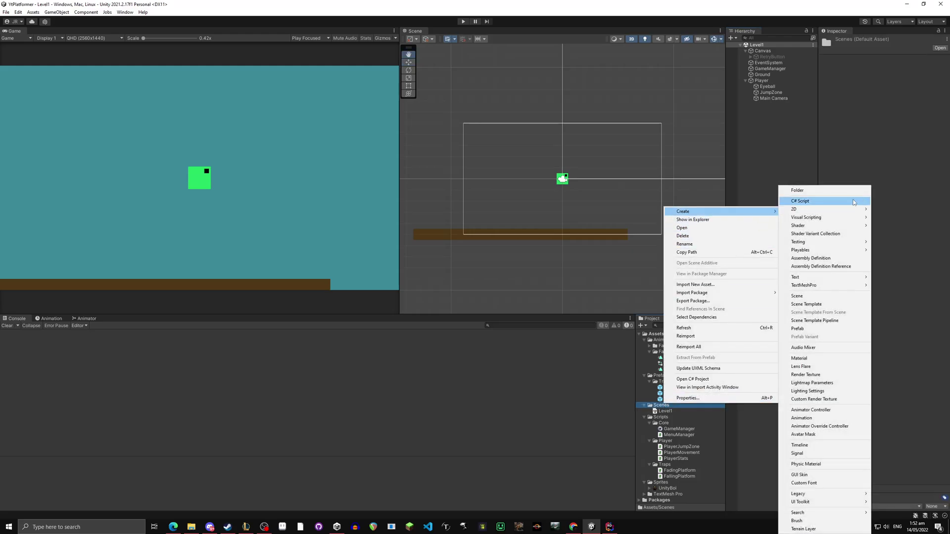
left_click(803, 297)
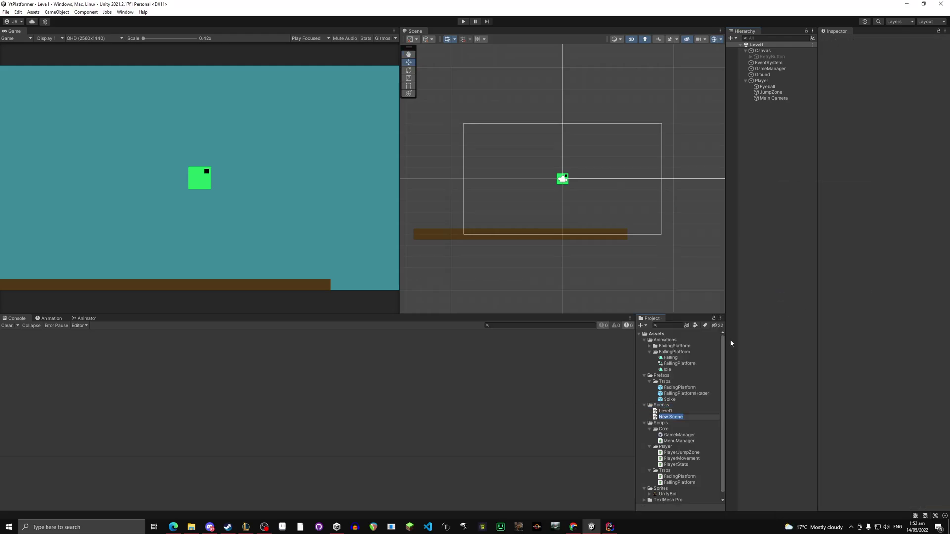
type("Menu")
key("Return")
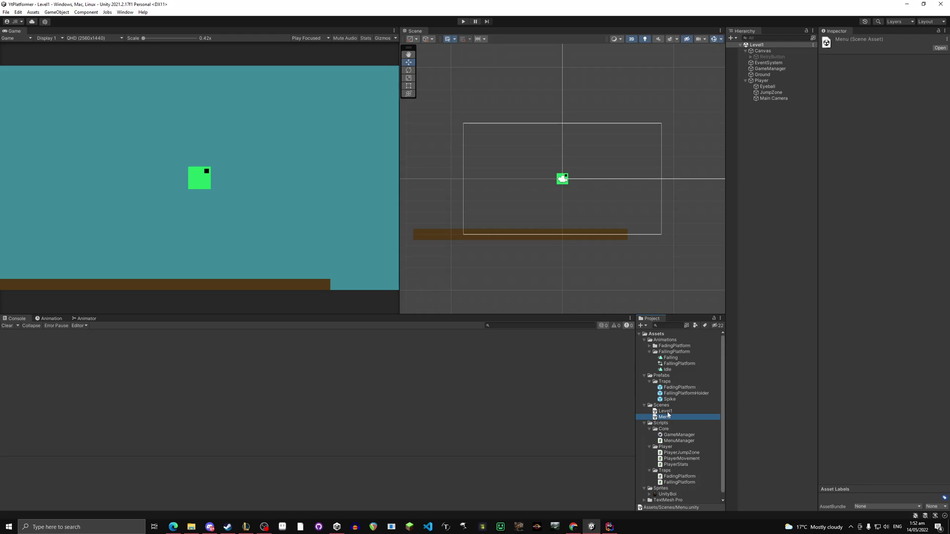
Create another scene named Level2 in the Scenes folder
right_click(661, 405)
mouse_move(728, 218)
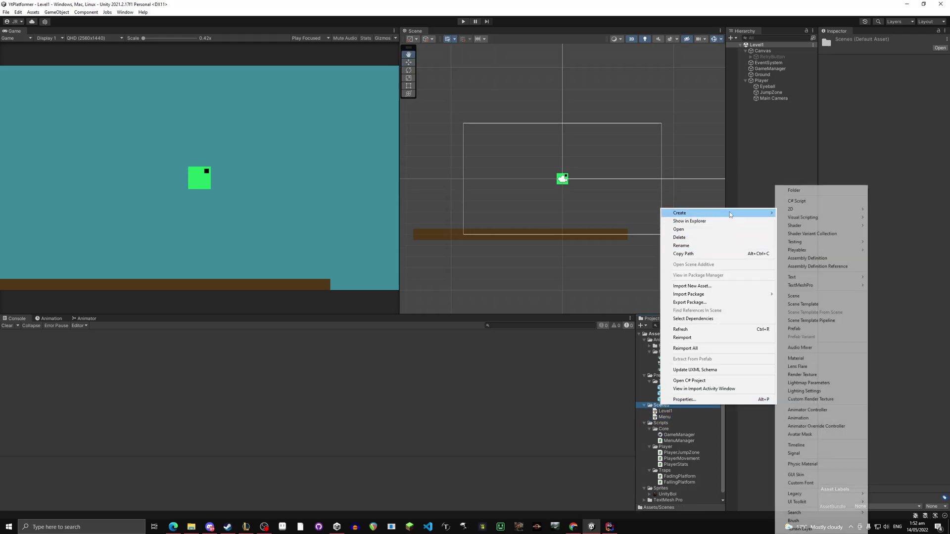
left_click(820, 293)
type("Level2")
key("Return")
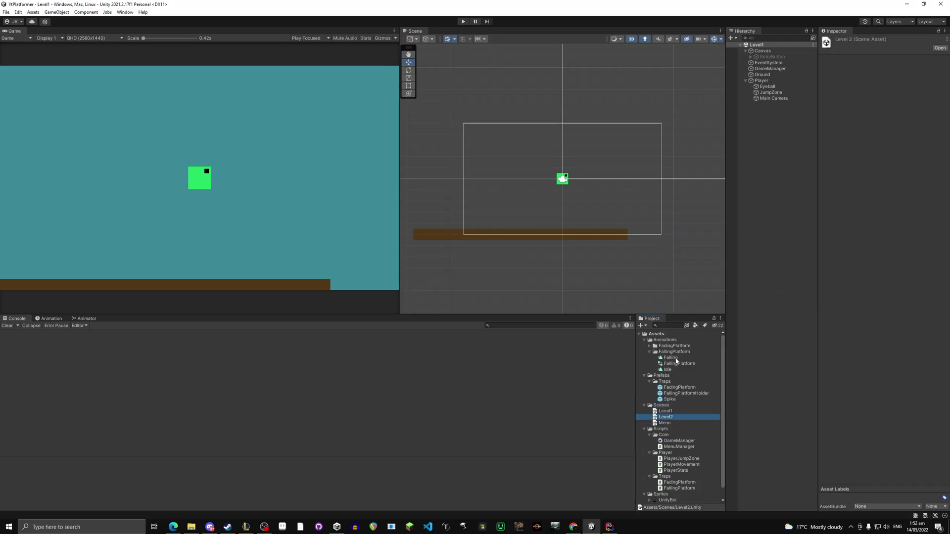
Open the Menu and Level2 scenes in turn and add each one to the scenes in the build settings
left_click(6, 12)
left_click(750, 330)
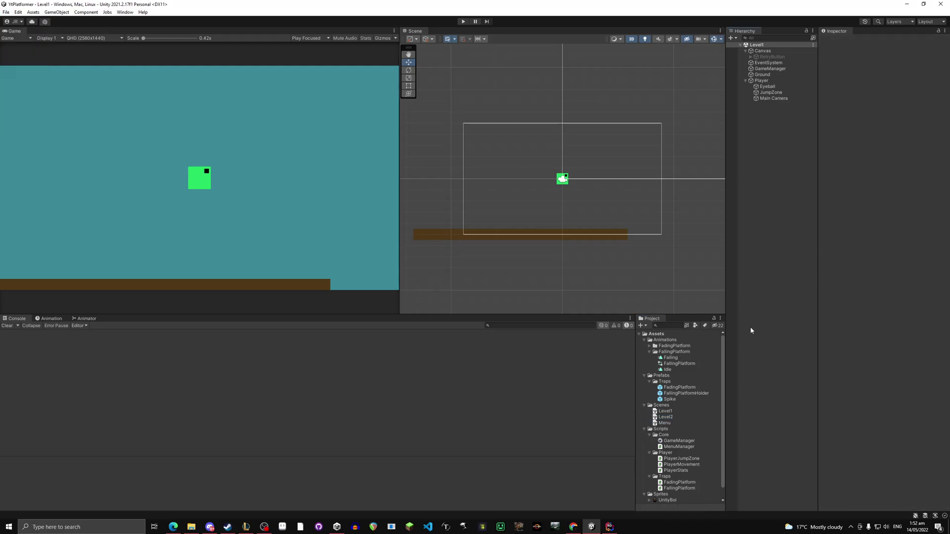
double_click(665, 422)
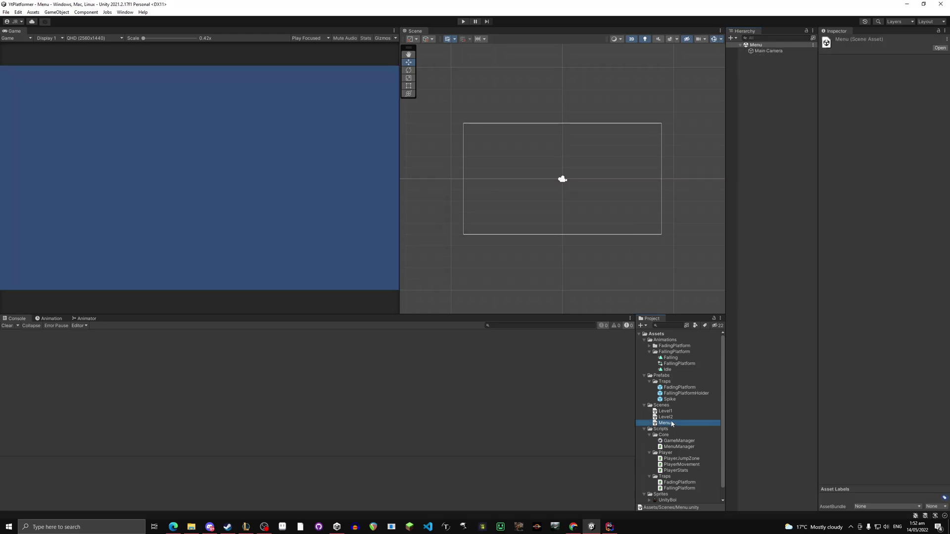
left_click(6, 12)
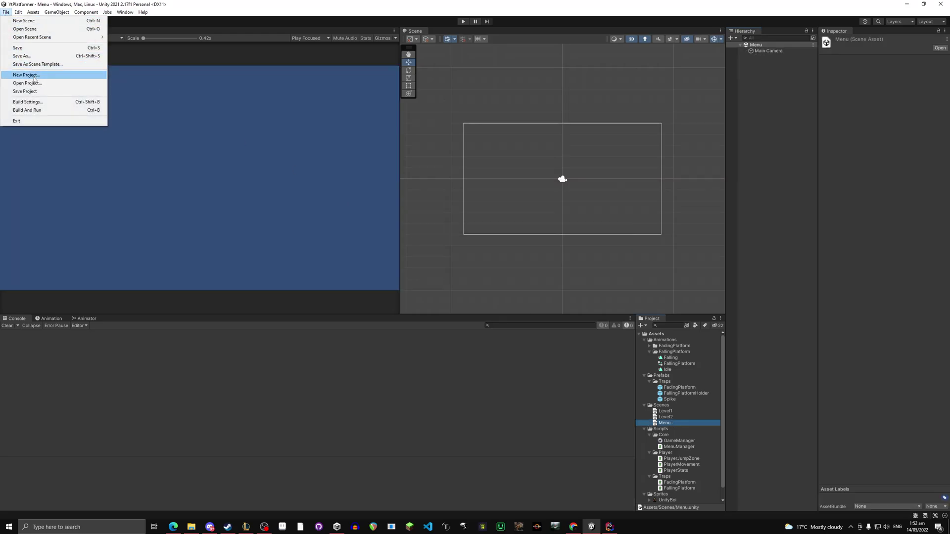
left_click(28, 101)
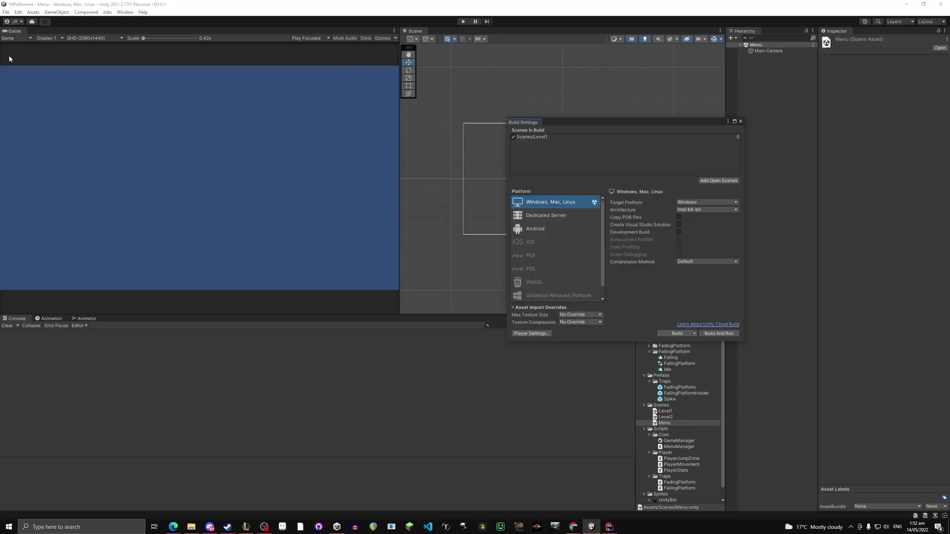
left_click(713, 181)
double_click(668, 418)
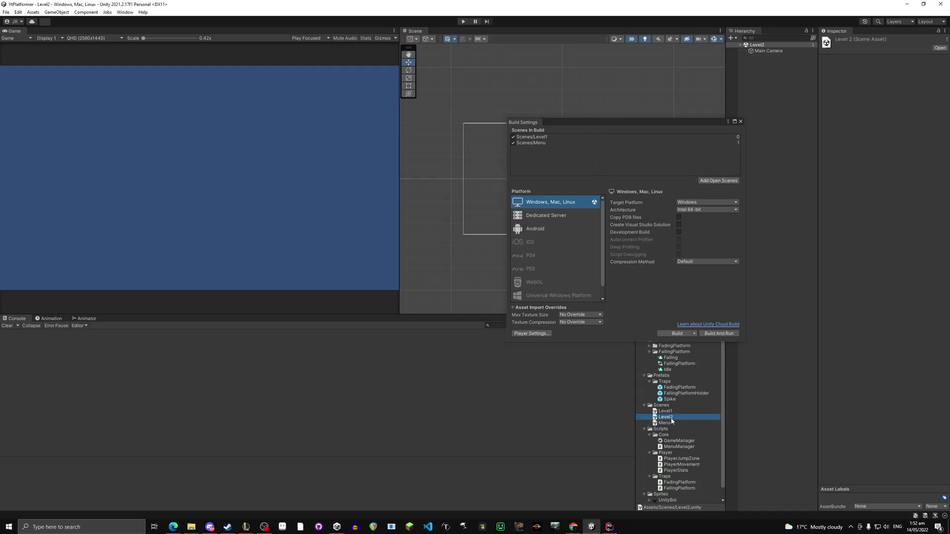
left_click(717, 181)
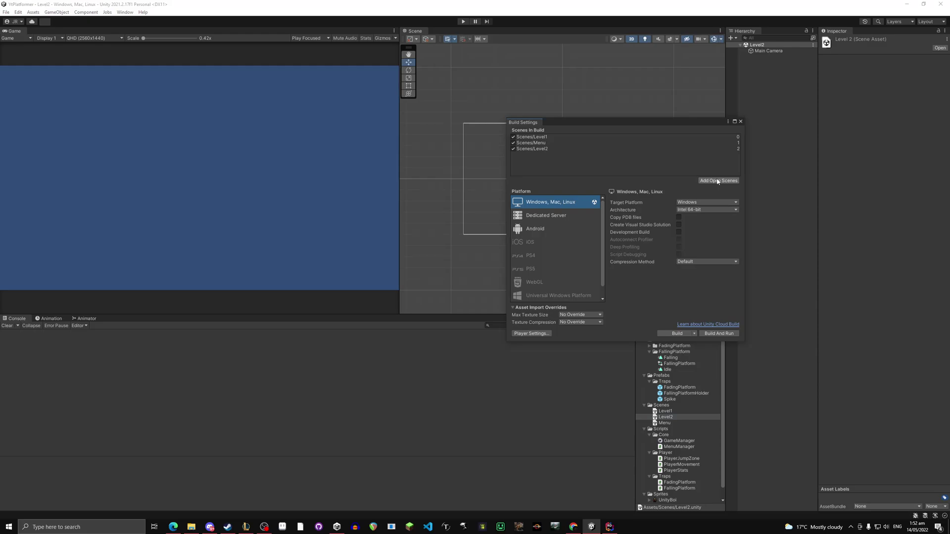
Reopen the Level1 scene, reorder the build list to Menu, Level1, Level2, and close the build settings
double_click(664, 411)
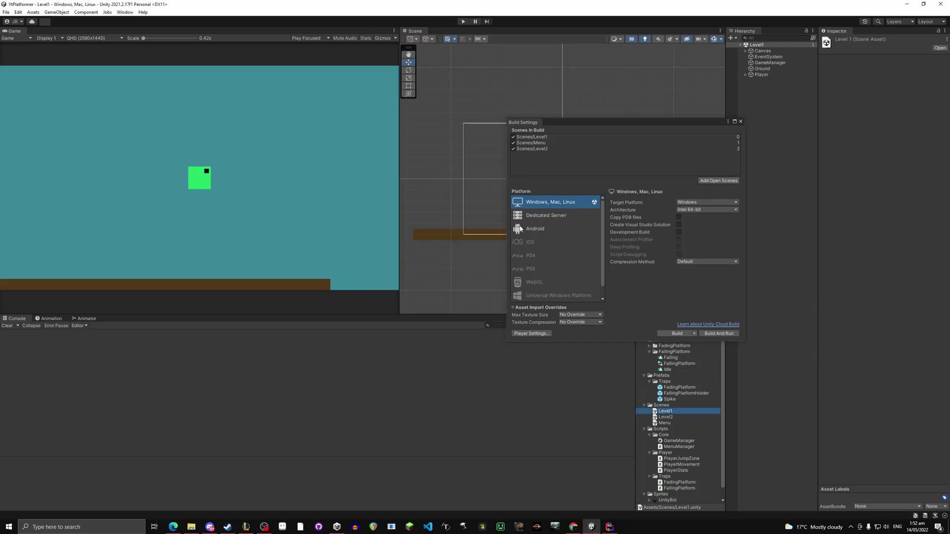
left_click_drag(544, 138, 545, 148)
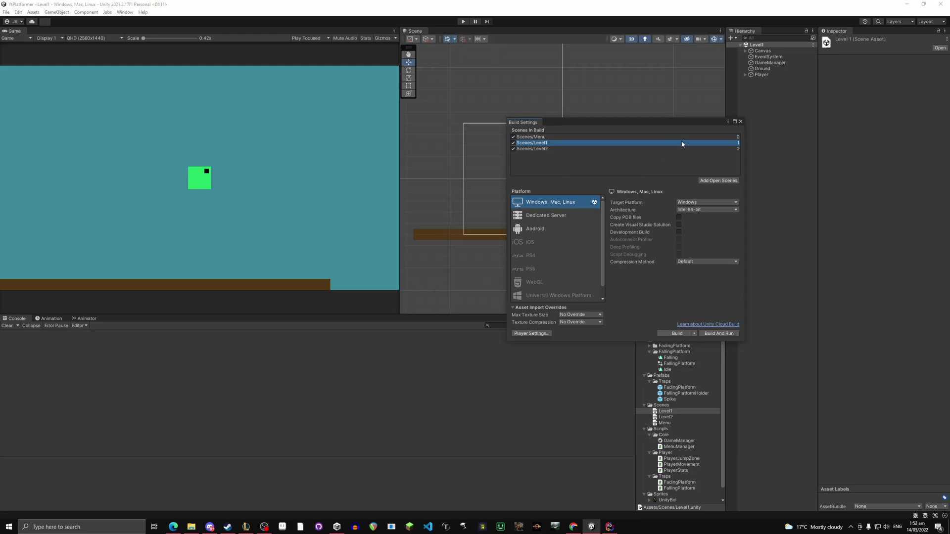
left_click(741, 121)
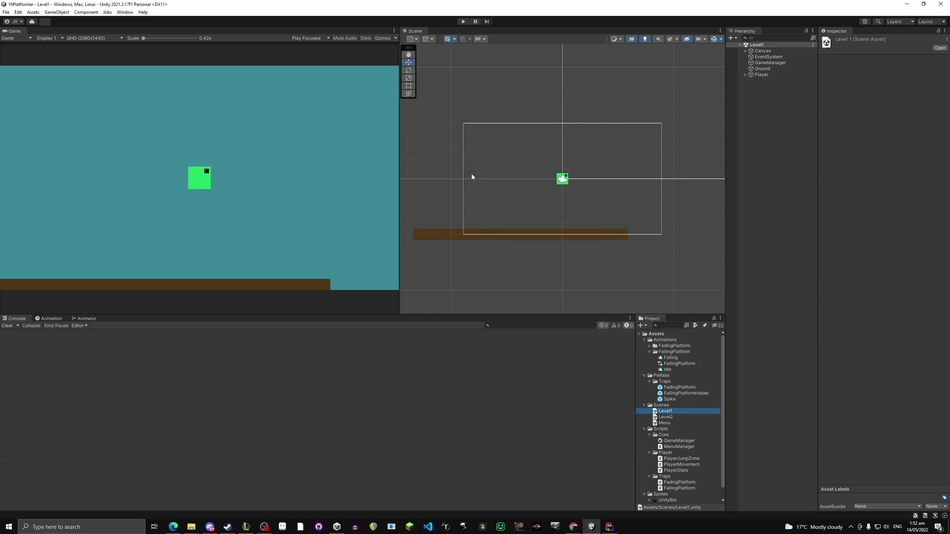
left_click(471, 173)
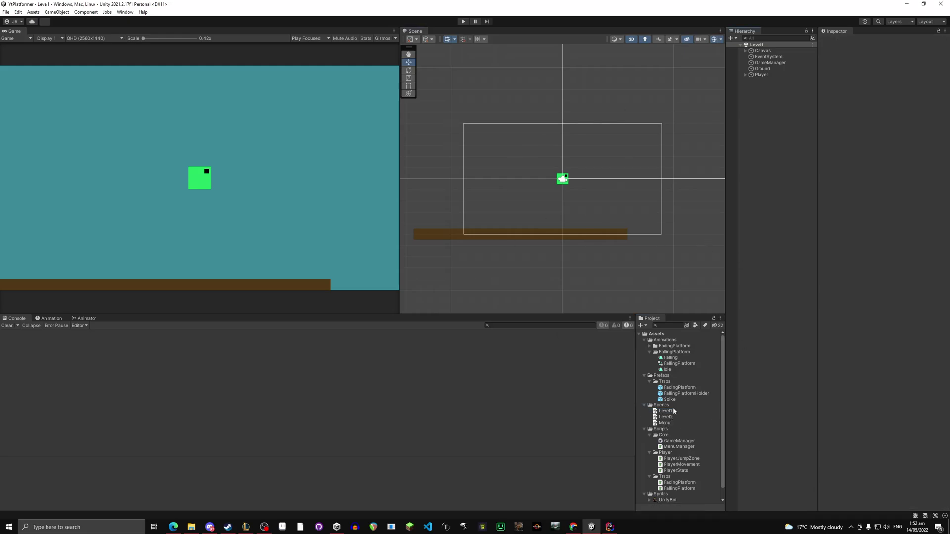
Copy the background colour of the Main Camera under Player in the Level1 scene
left_click(746, 74)
left_click(773, 93)
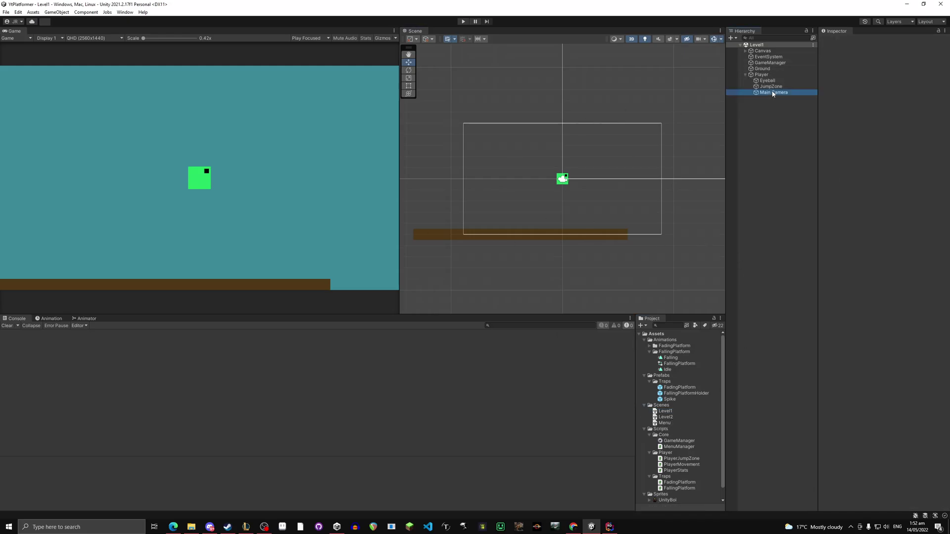
right_click(937, 111)
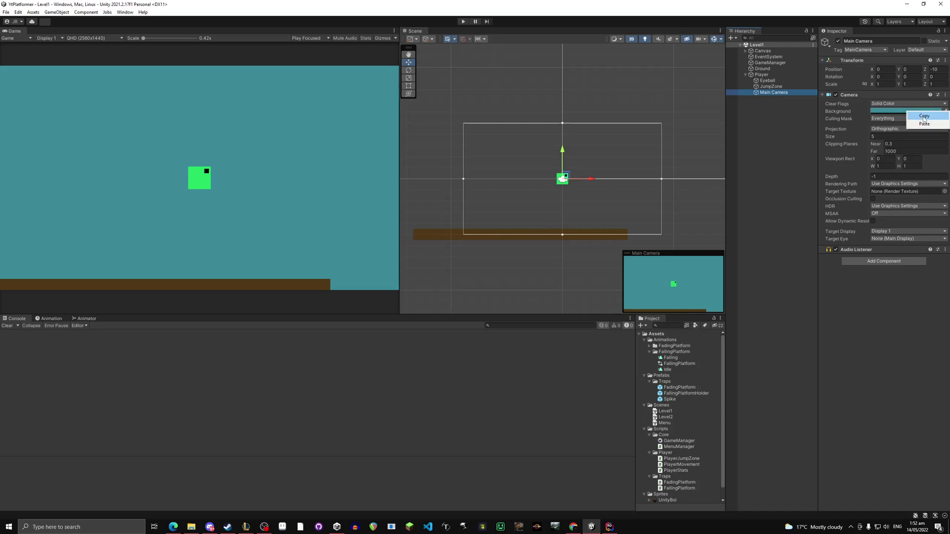
left_click(923, 116)
left_click(778, 215)
Open the Level2 scene and paste the copied colour as its Main Camera's background
left_click(665, 411)
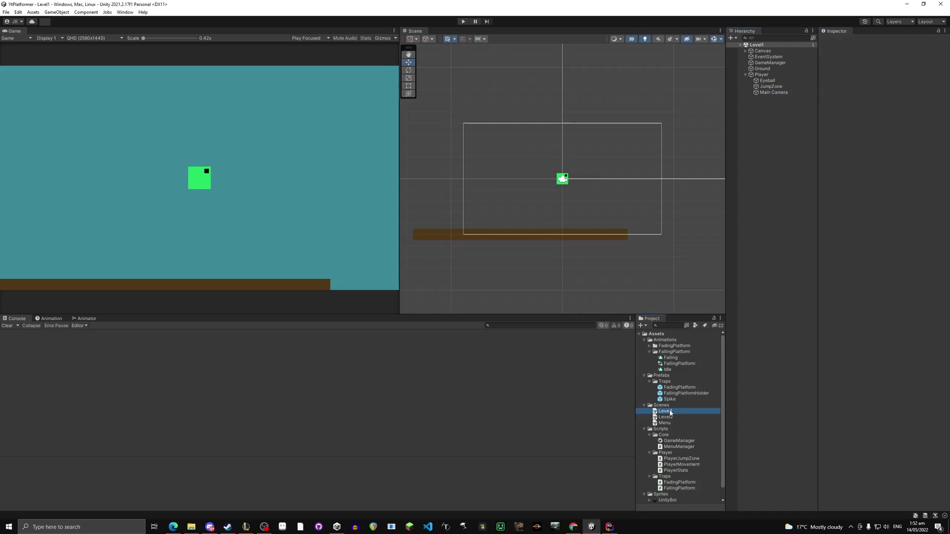
double_click(666, 417)
left_click(769, 50)
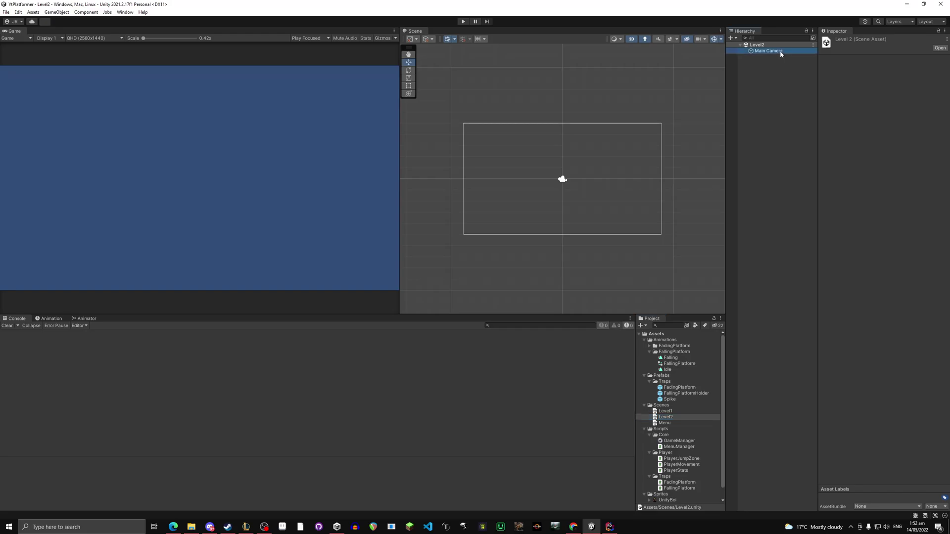
right_click(935, 111)
left_click(920, 122)
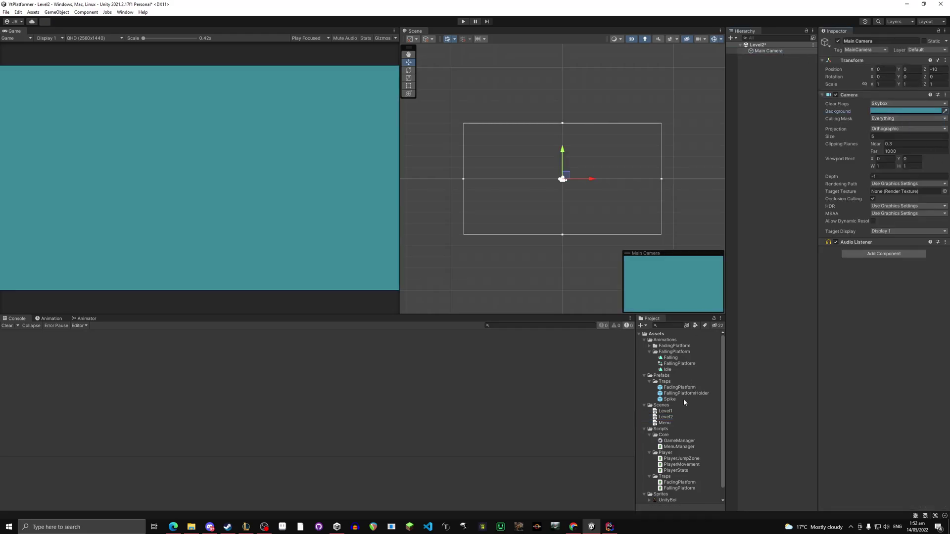
Save Level2 while switching to the Menu scene, and paste the copied colour as the Menu camera's background
double_click(669, 423)
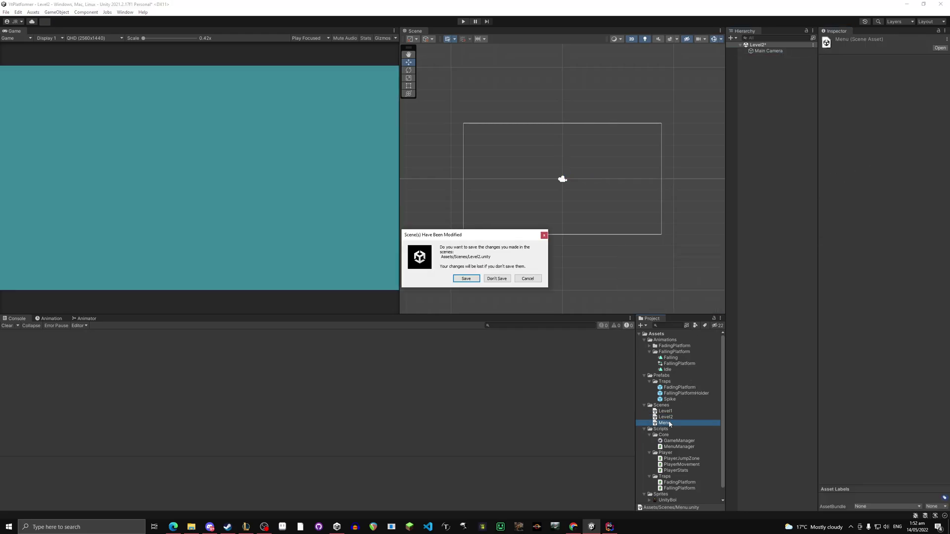
left_click(466, 279)
left_click(794, 50)
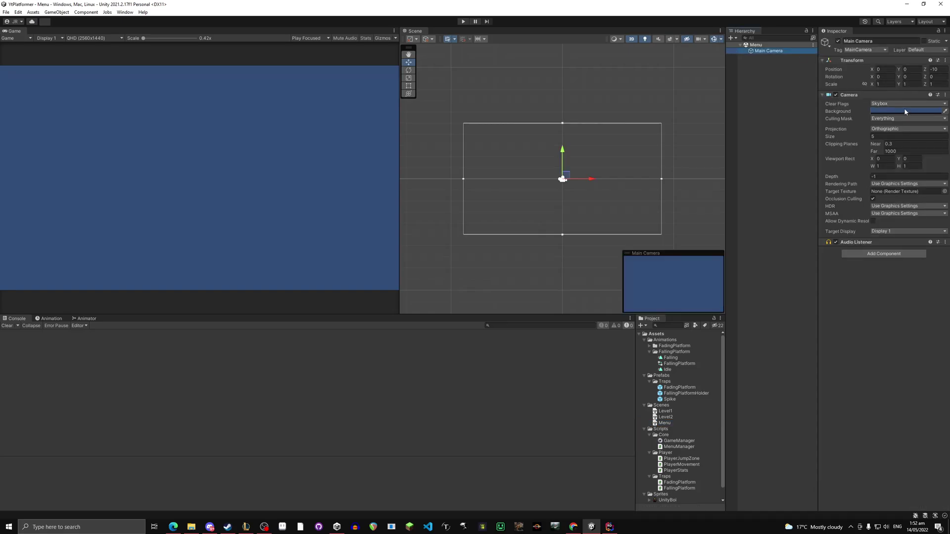
left_click(923, 123)
left_click(752, 132)
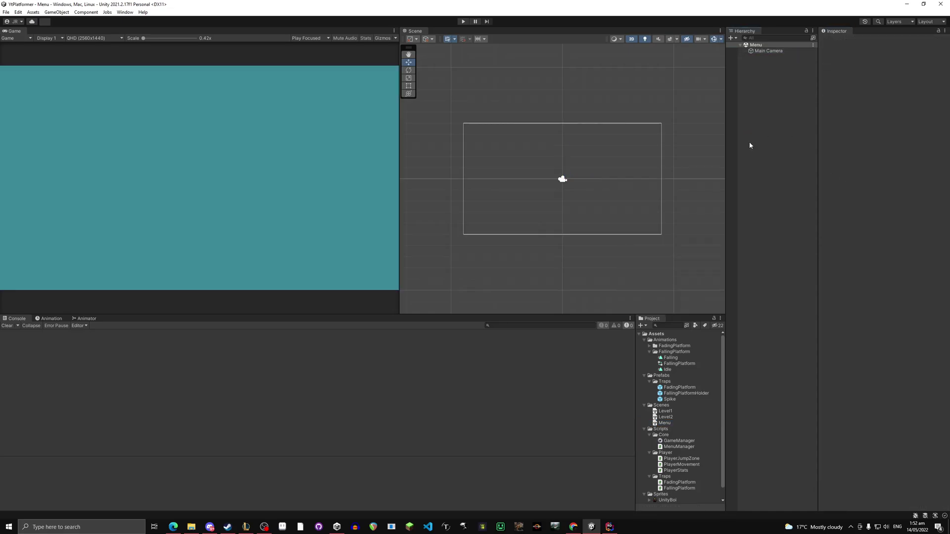
Reopen the Level1 scene and switch to the Rider code editor, showing the MenuManager.cs script
double_click(665, 412)
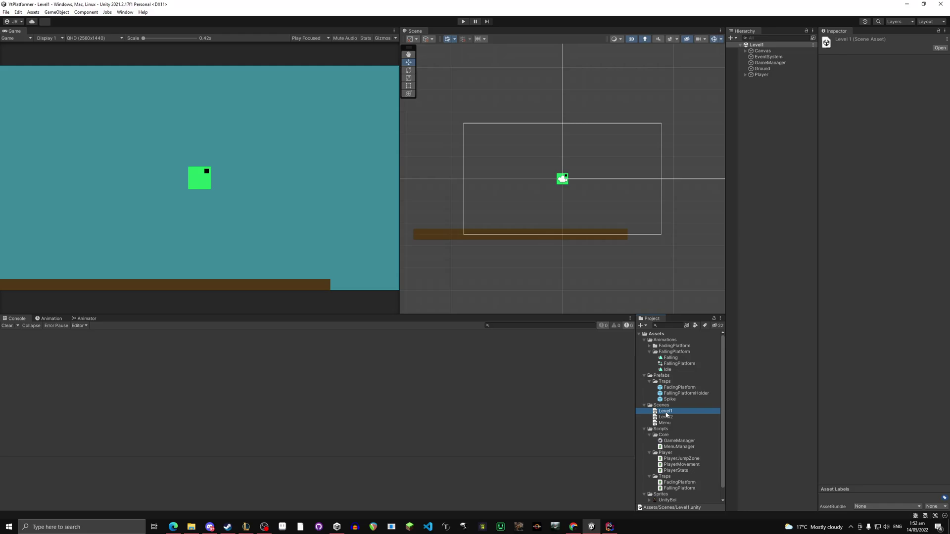
left_click(609, 526)
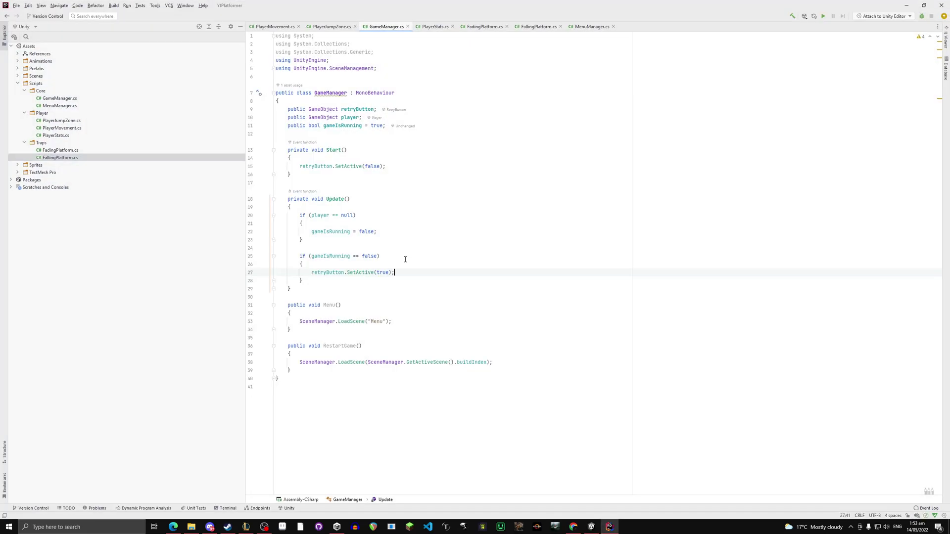
left_click(588, 27)
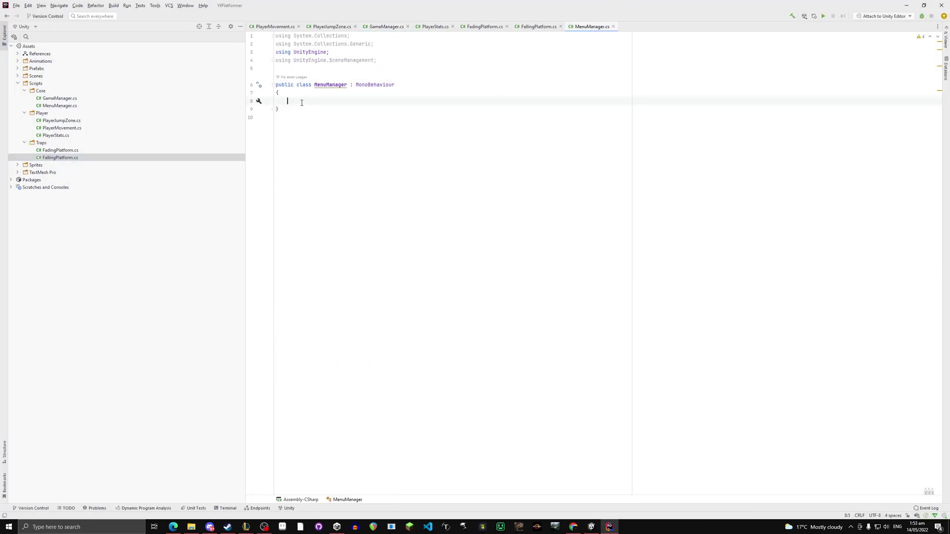
Add an empty public void Menu() method with its braces to the MenuManager class
type("public void ")
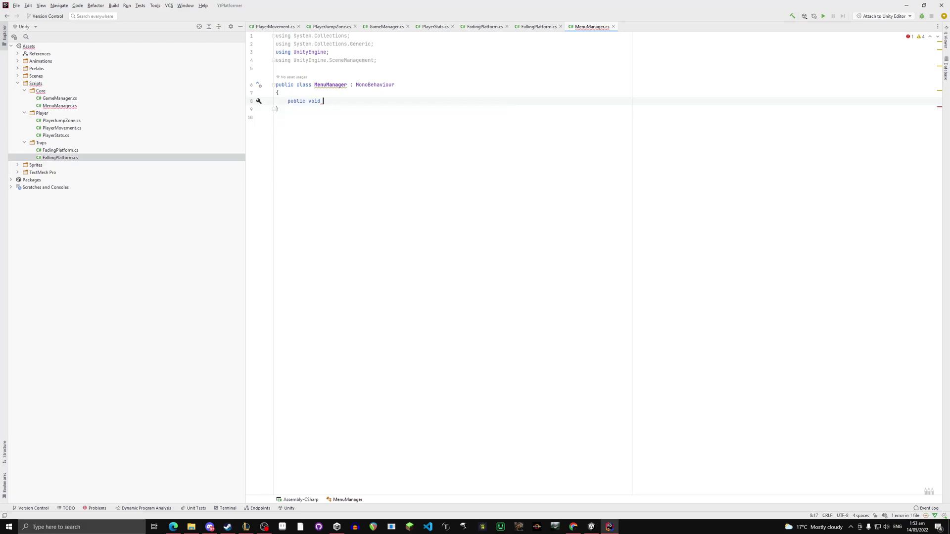
type("menu(")
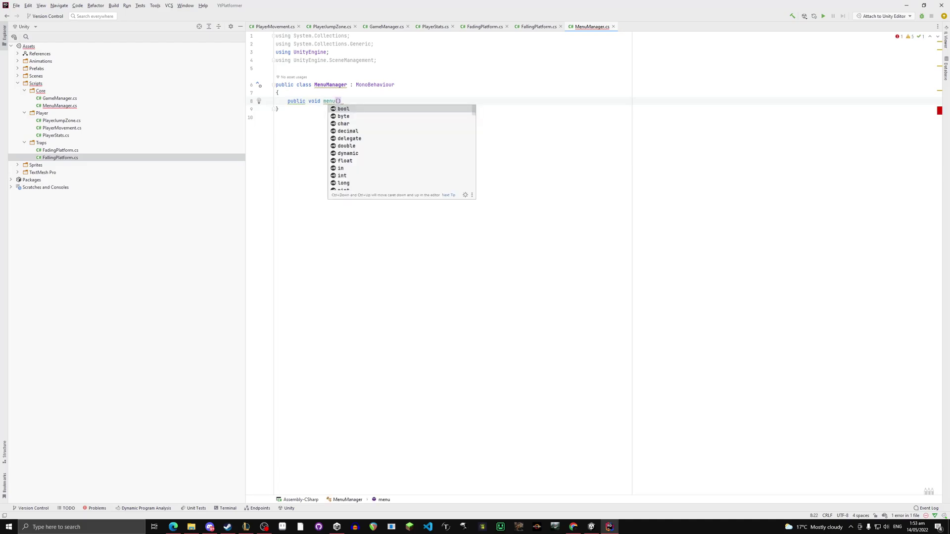
key("BackSpace")
key("BackSpace")
key("BackSpace")
key("BackSpace")
key("BackSpace")
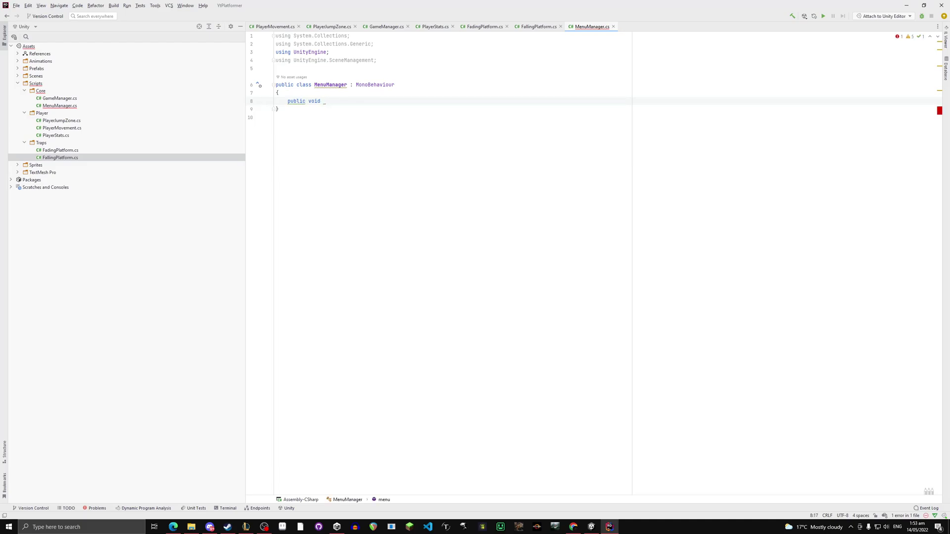
type("Menu(")
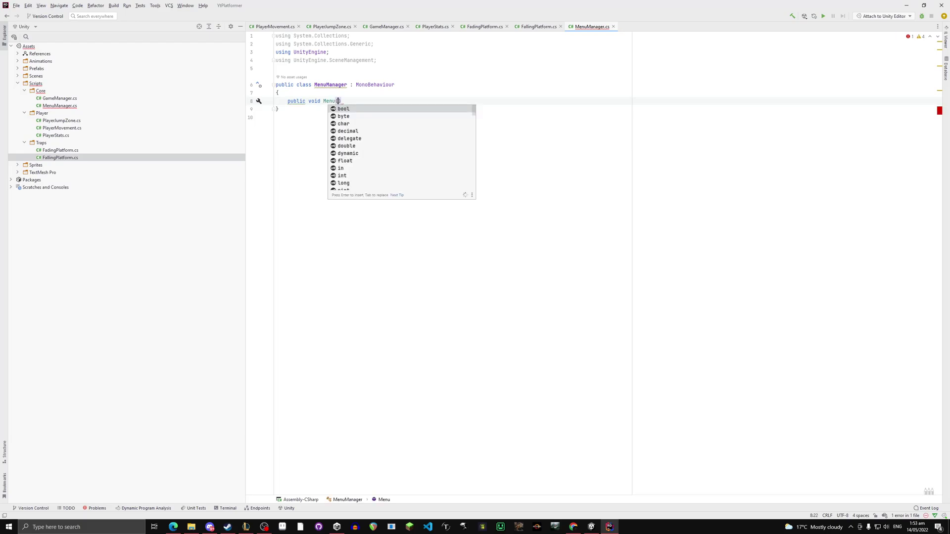
type(")")
key("Return")
type("{")
key("Return")
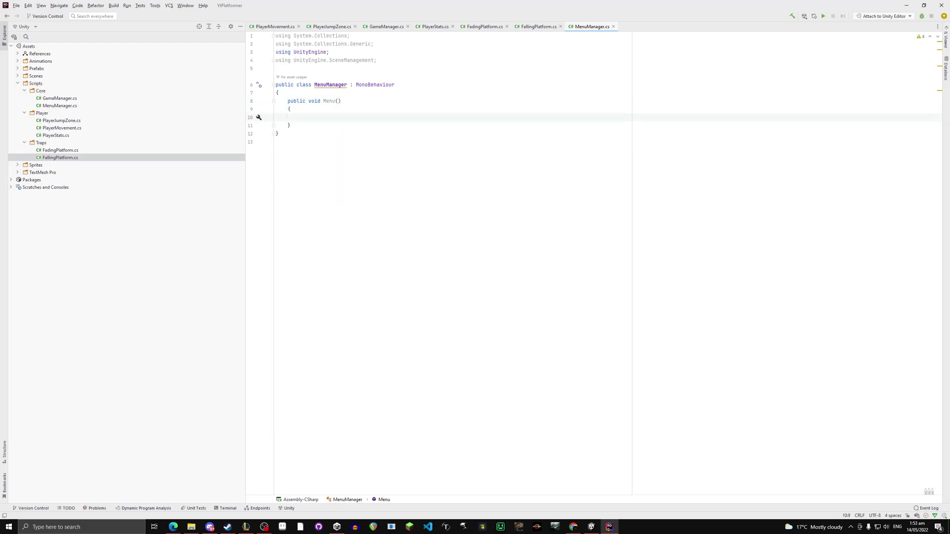
Add an empty public void Quit() method with its braces below the Menu() method in the MenuManager class
left_click(303, 128)
key("Return")
key("Return")
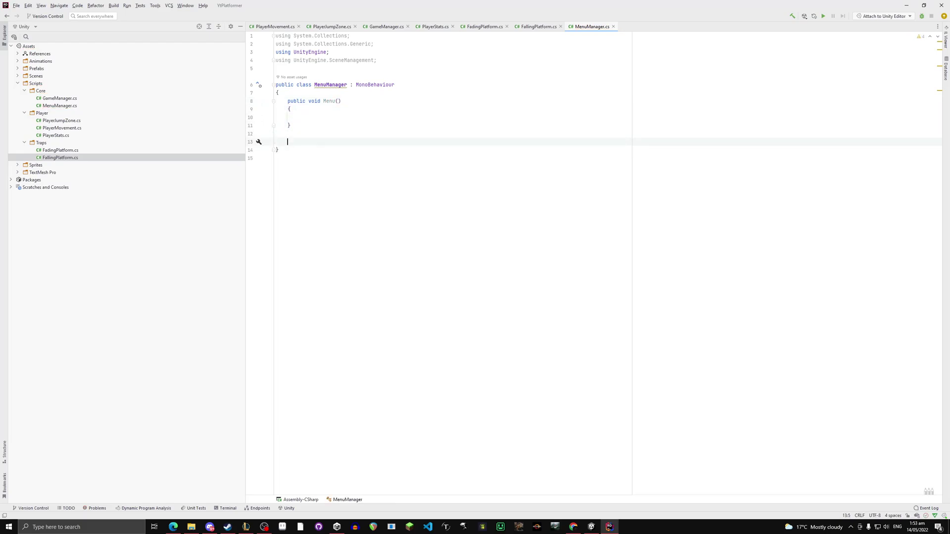
type("public voi")
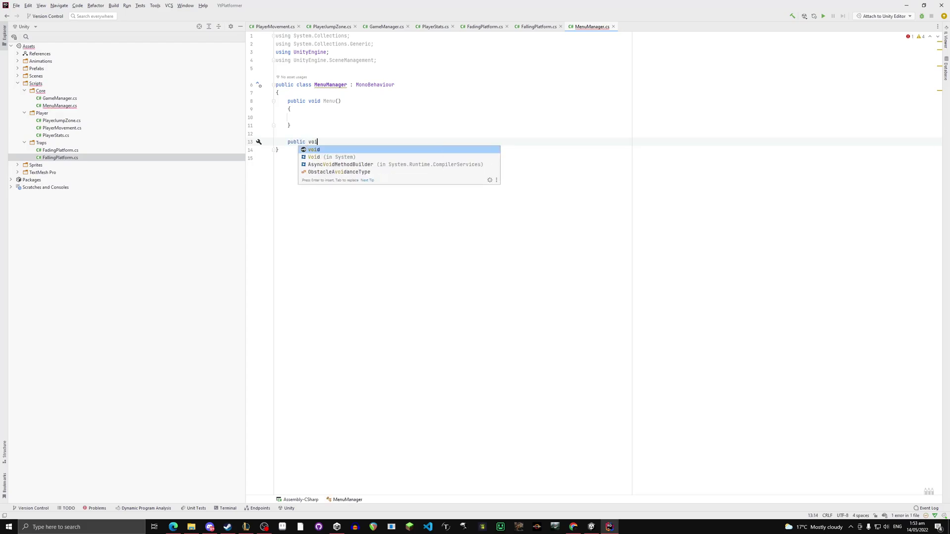
type("d Quit(")
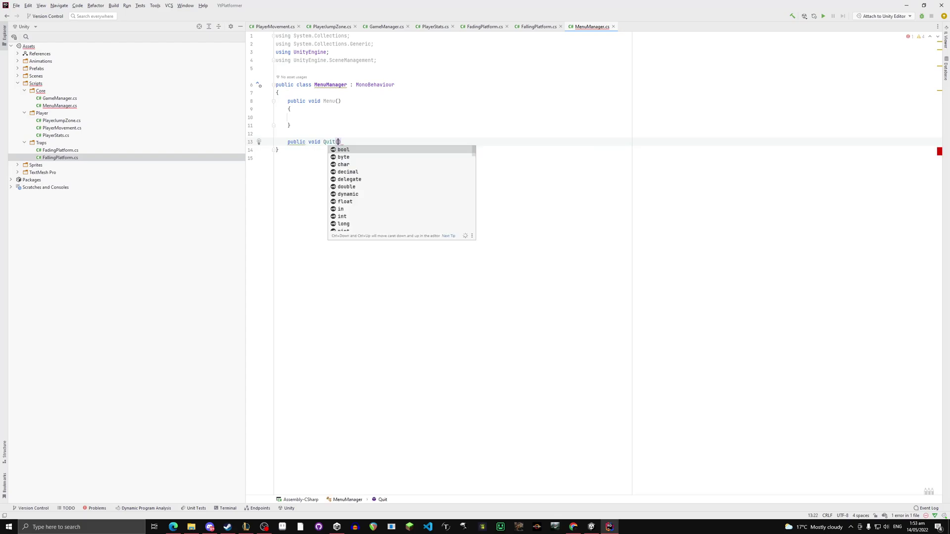
key("Escape")
key("End")
key("Return")
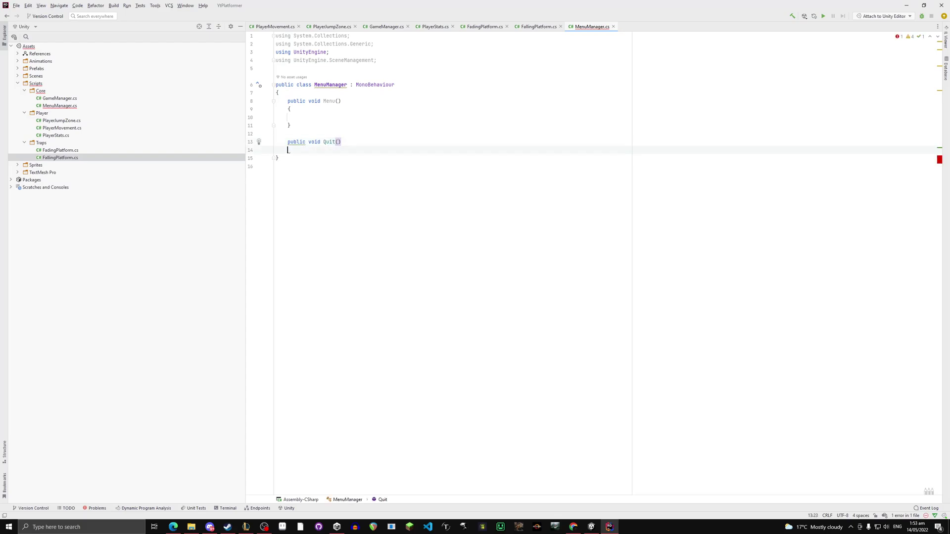
type("{")
key("Return")
Rename the MenuManager's Menu() method to PLay() and make it call SceneManager.LoadScene("Level1");
double_click(328, 102)
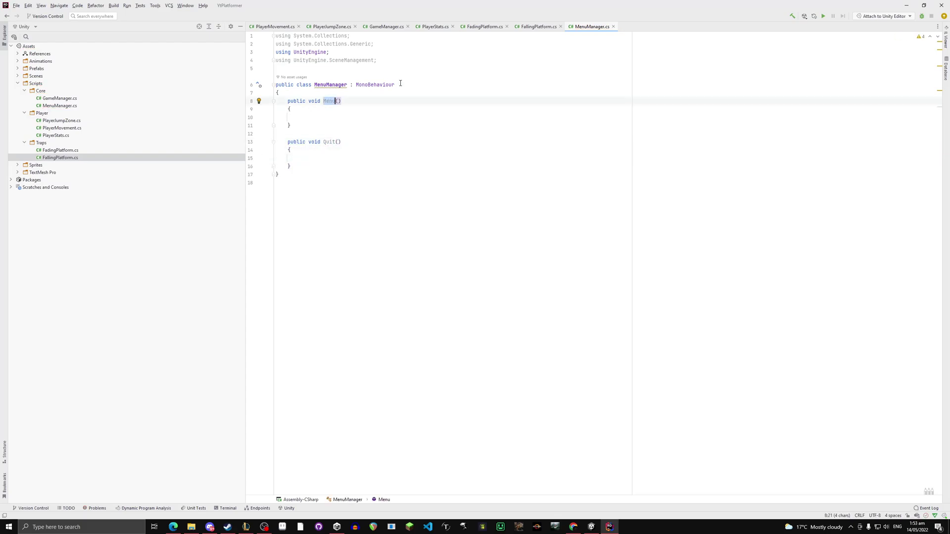
type("PLay")
key("Down")
key("Down")
type("Sc")
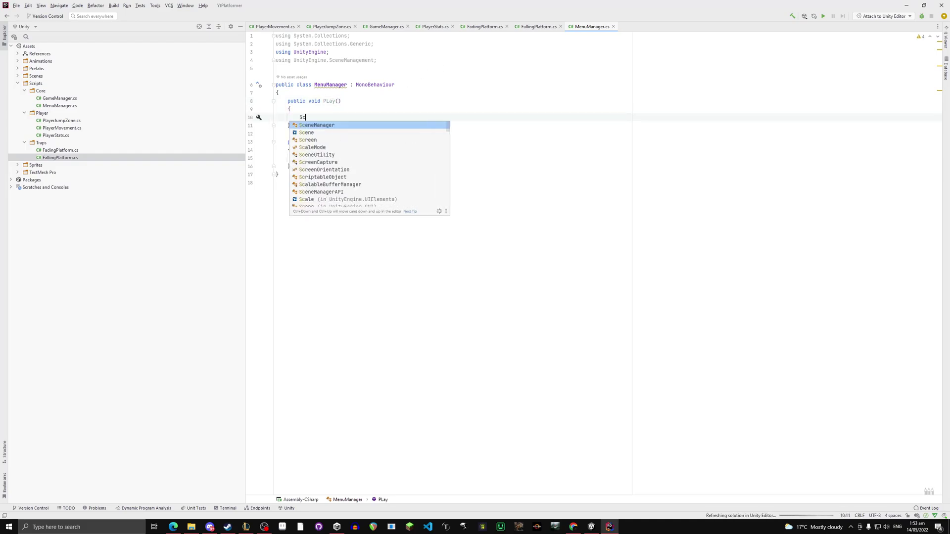
key("Return")
type(".L")
key("Return")
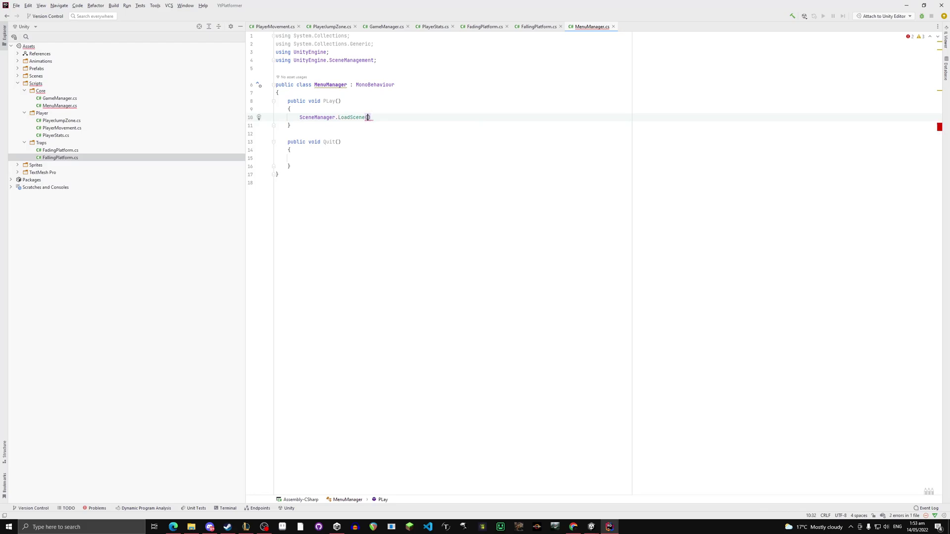
type("\"Leve")
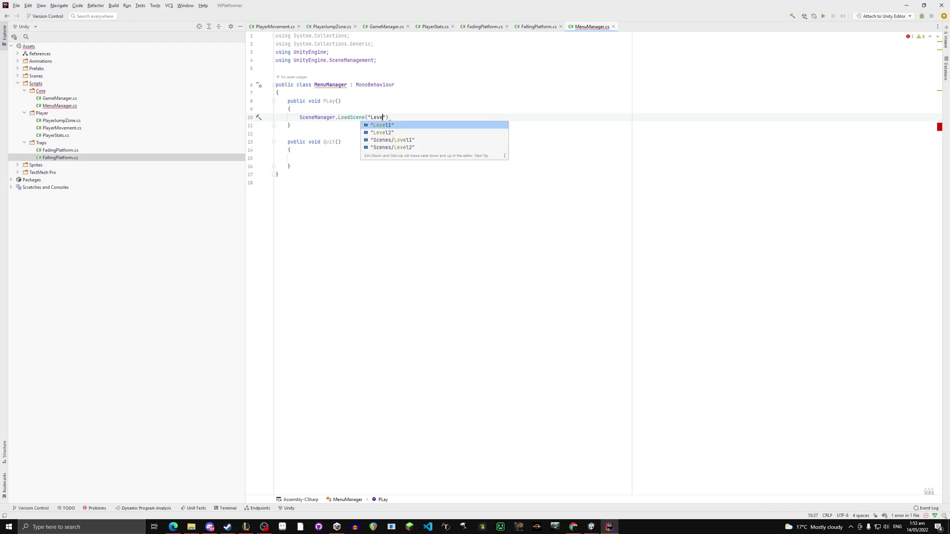
key("Return")
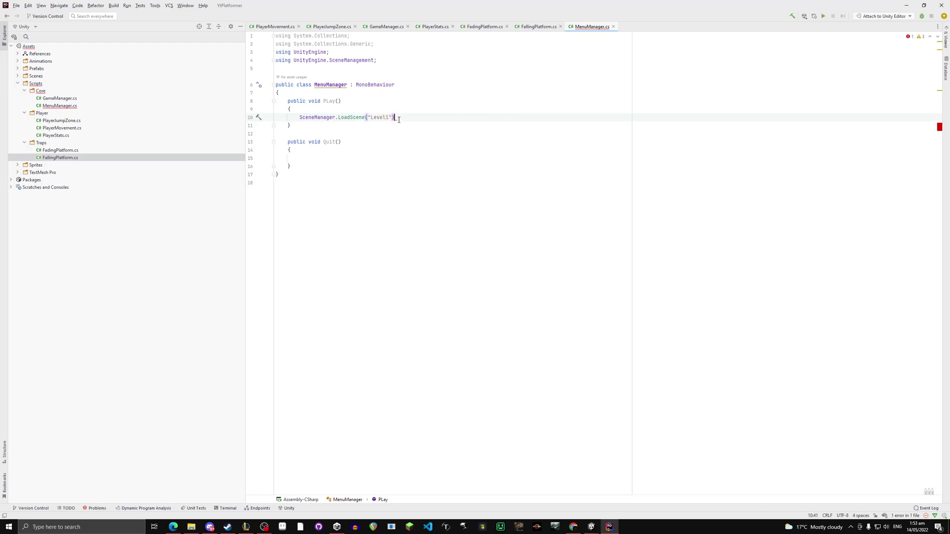
type(";")
Make the Quit() method close the game with Application.Quit();
left_click(314, 160)
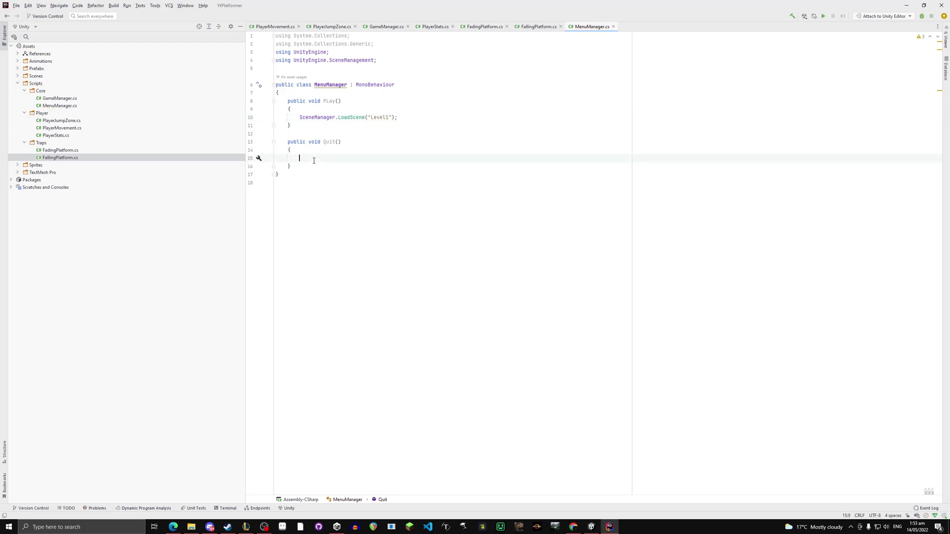
type("Application.Quit")
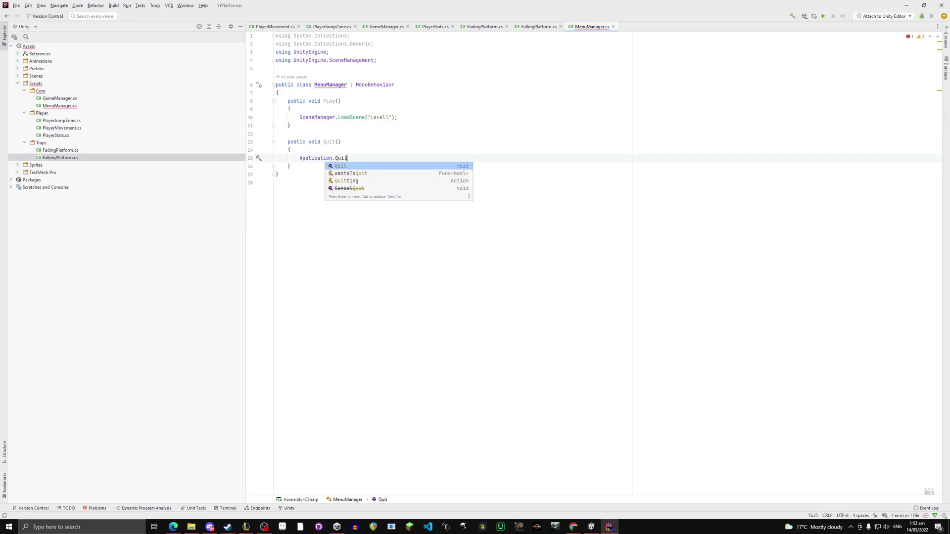
key("Return")
type(";")
left_click(369, 151)
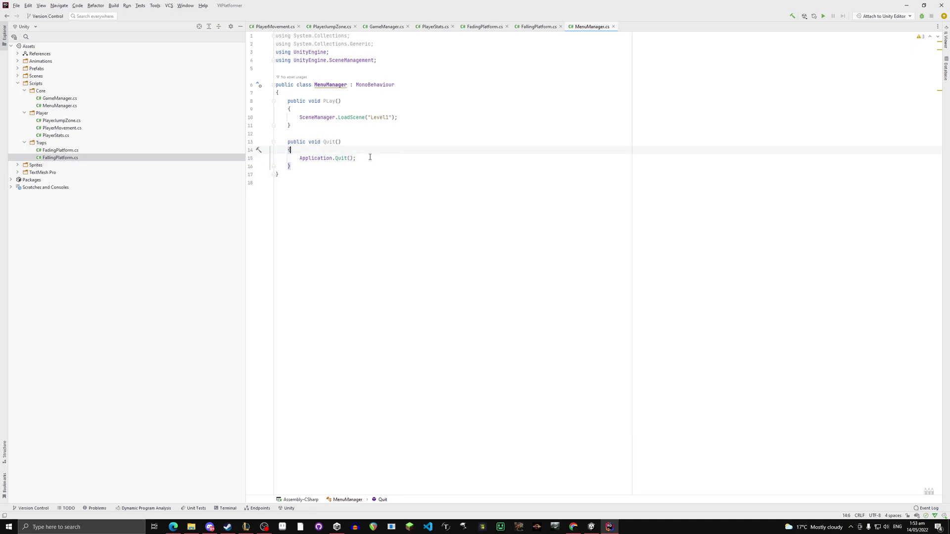
left_click(369, 157)
mouse_move(324, 158)
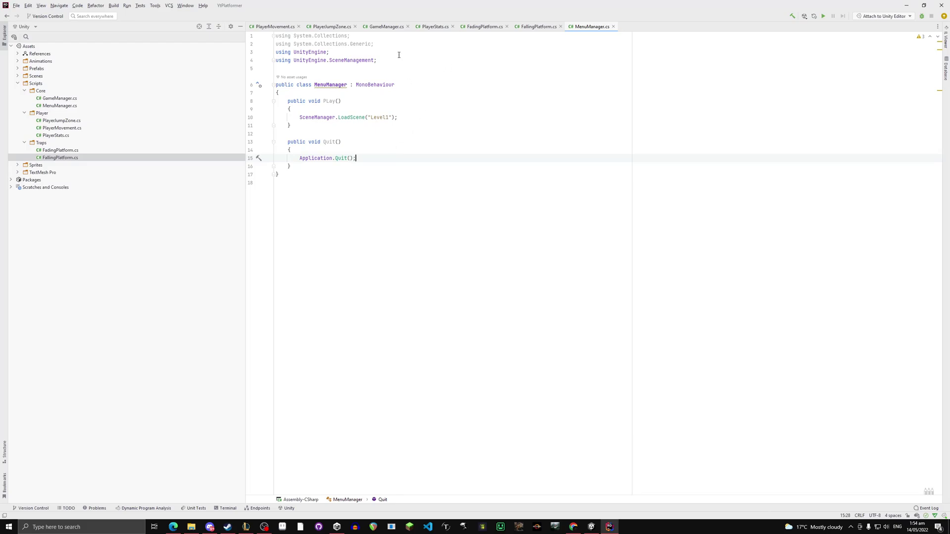
Open GameManager.cs and replace its Menu() method with an empty public void Menu() method above RestartGame()
double_click(384, 28)
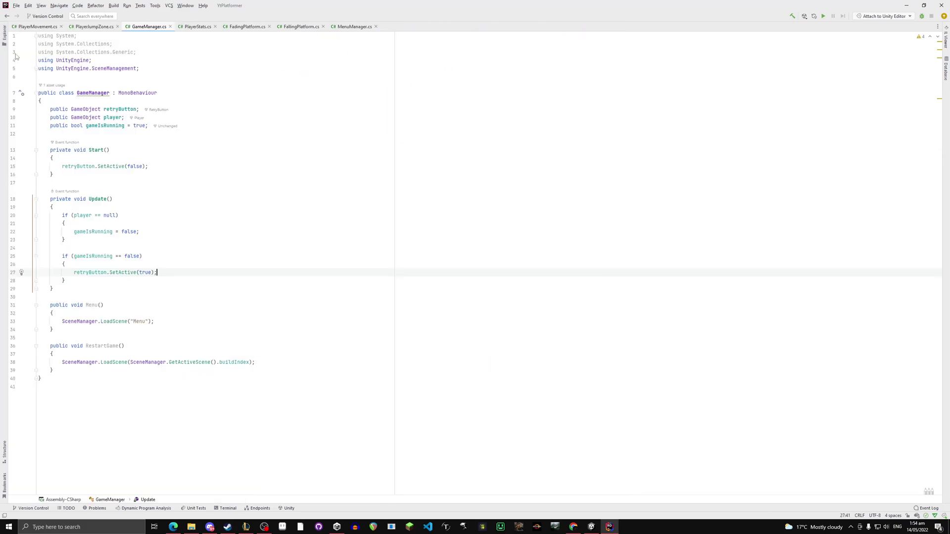
left_click(5, 35)
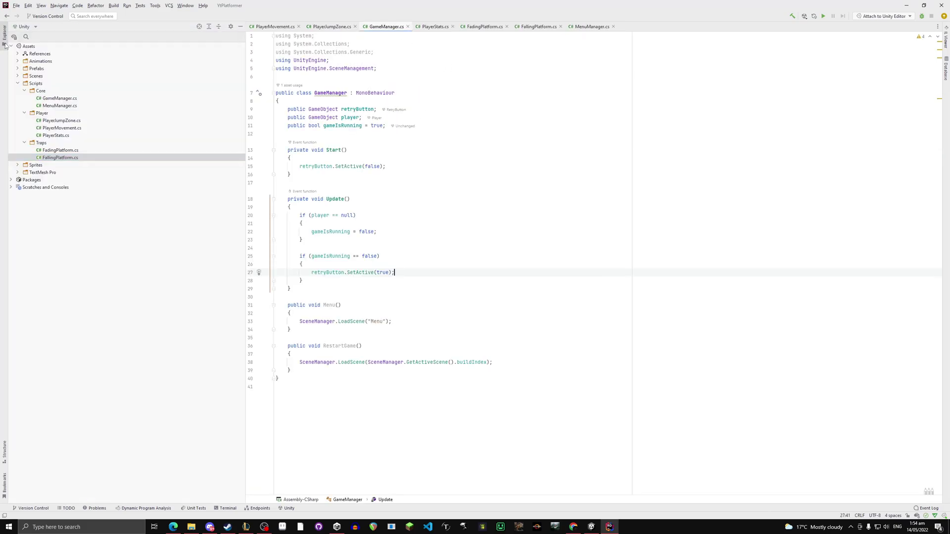
left_click(301, 329)
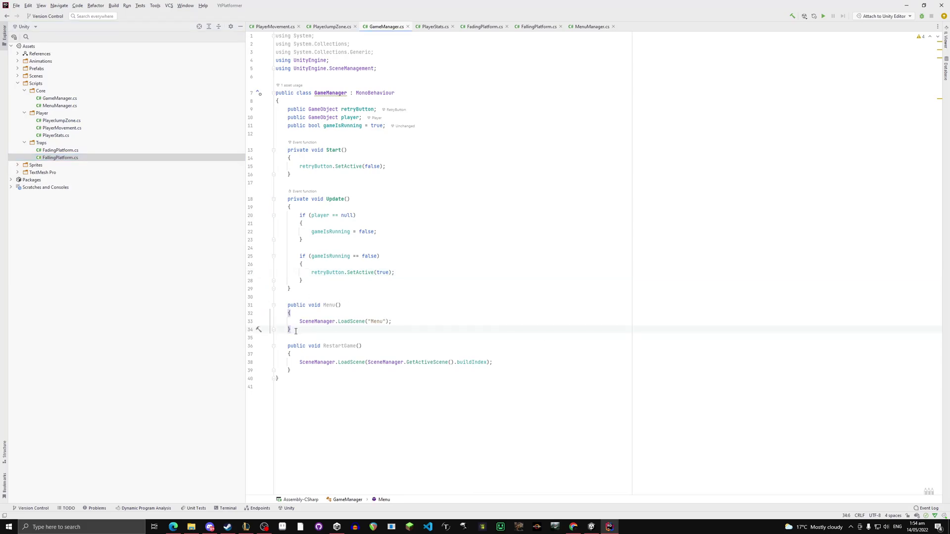
left_click_drag(295, 331, 287, 306)
type("public void Menu")
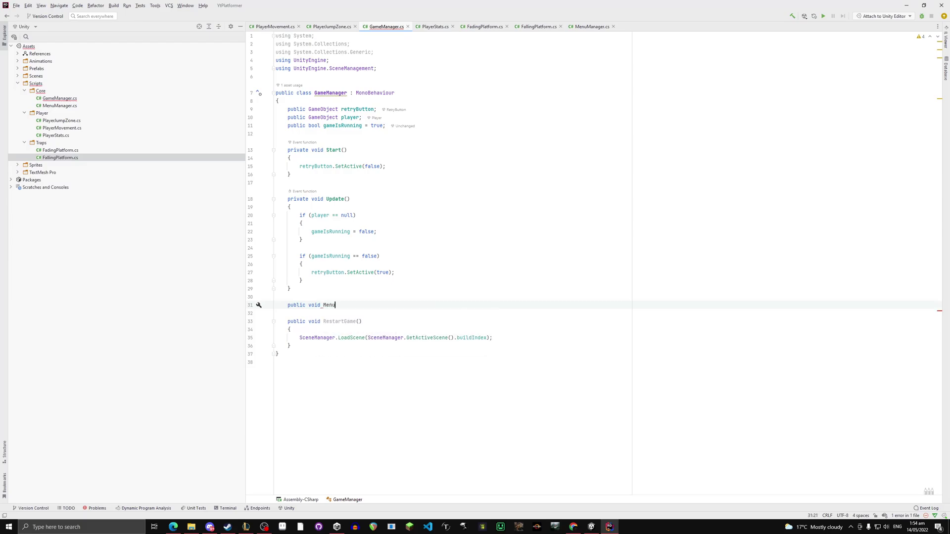
type("()")
key("Return")
type("{")
key("Return")
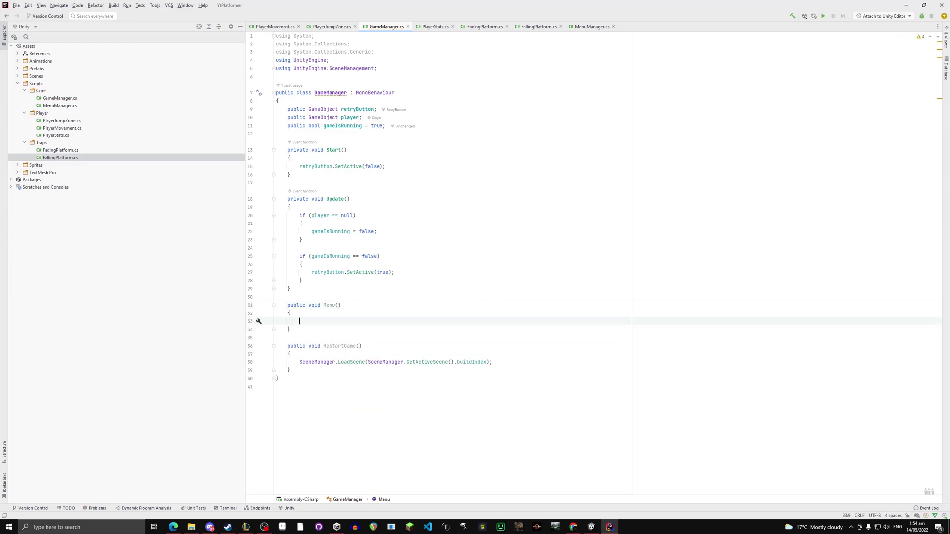
Make the GameManager's Menu() method call SceneManager.LoadScene("Menu");
type("SceneManager.loa")
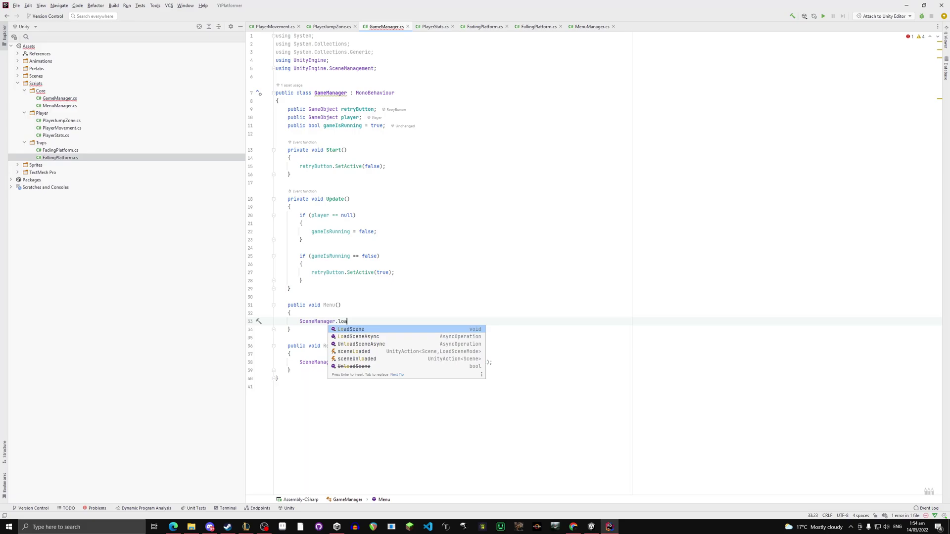
key("Return")
type("\"Menu")
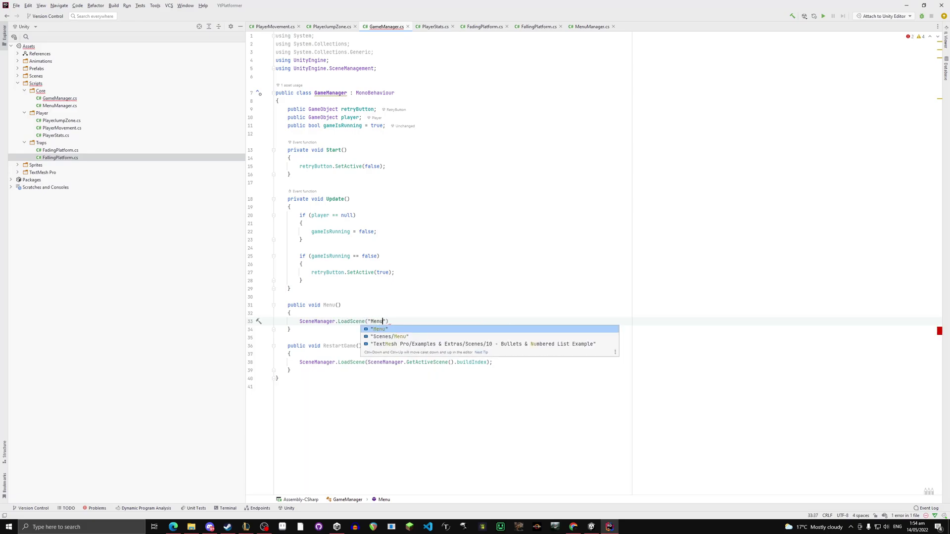
type("\");")
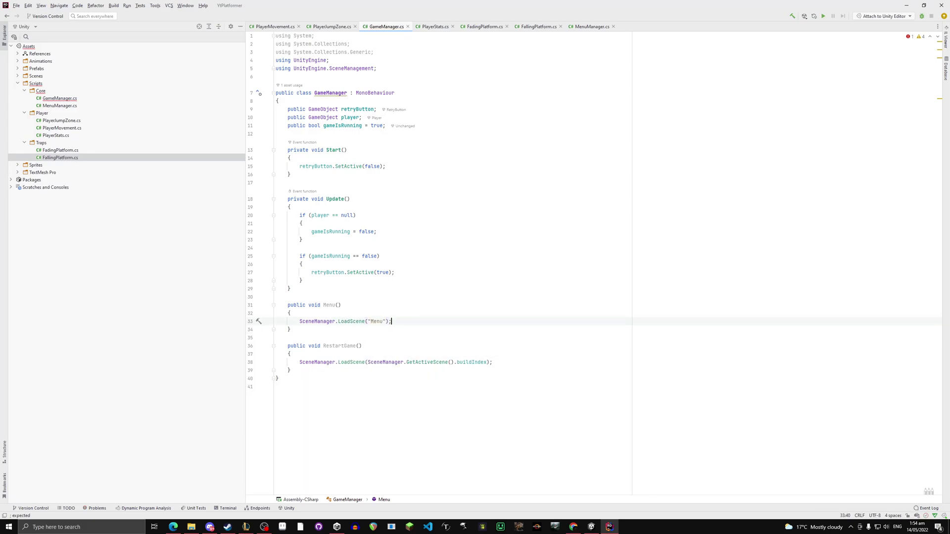
Return to MenuManager.cs, switch to the Unity editor and activate the RetryButton inside Level1's Canvas
left_click(592, 26)
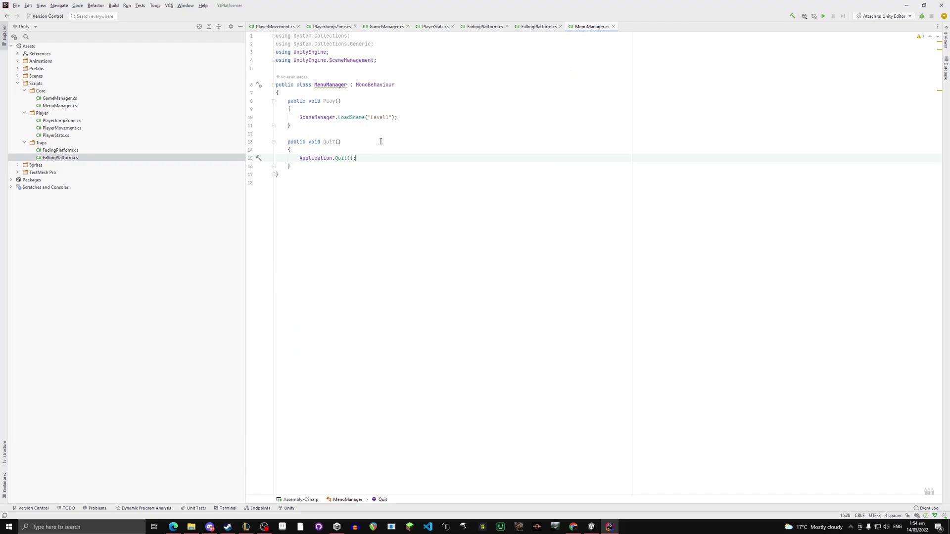
left_click(906, 5)
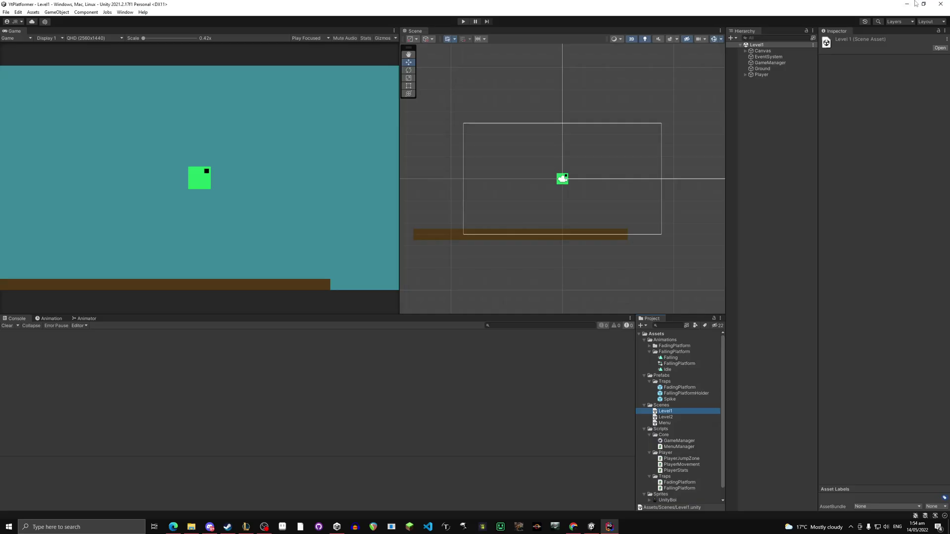
left_click(745, 50)
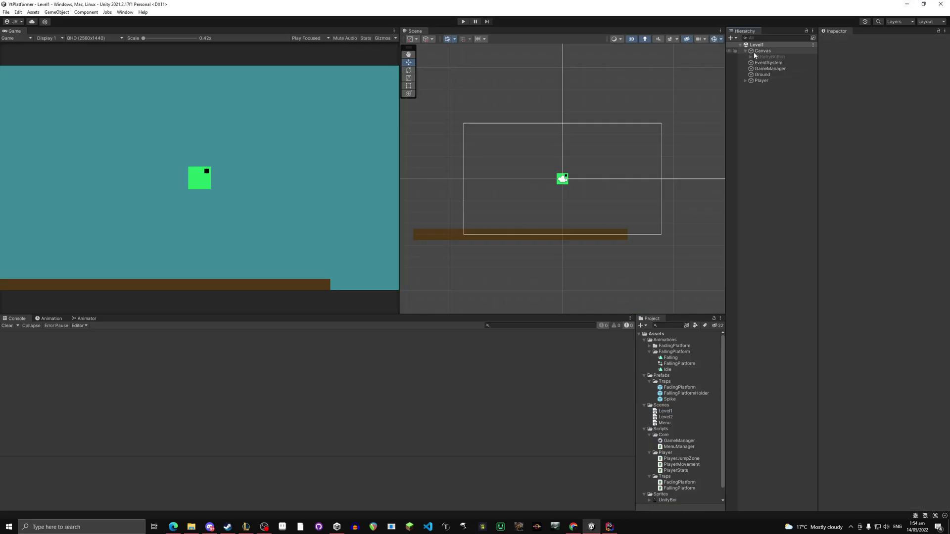
left_click(764, 57)
left_click(838, 41)
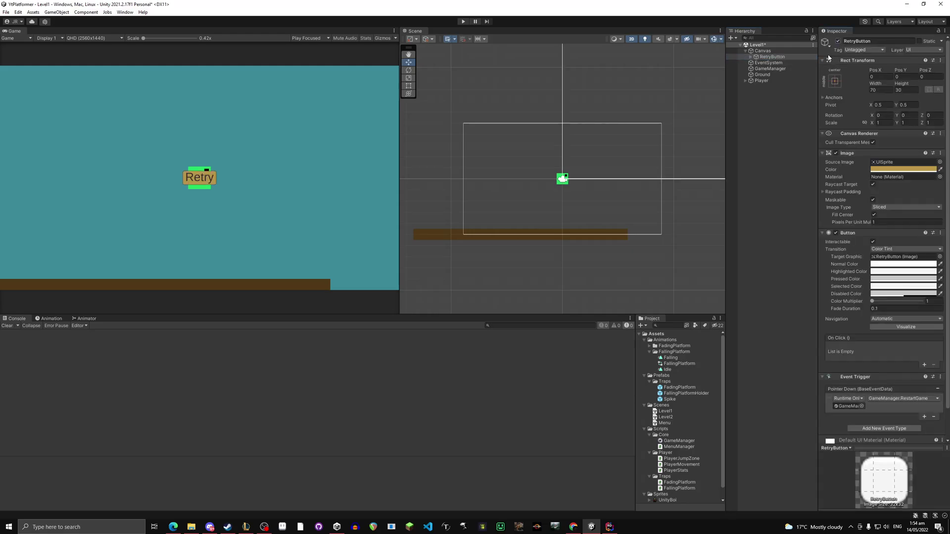
Try a Pos Y of 20 for the RetryButton and settle on 10
left_click(767, 58)
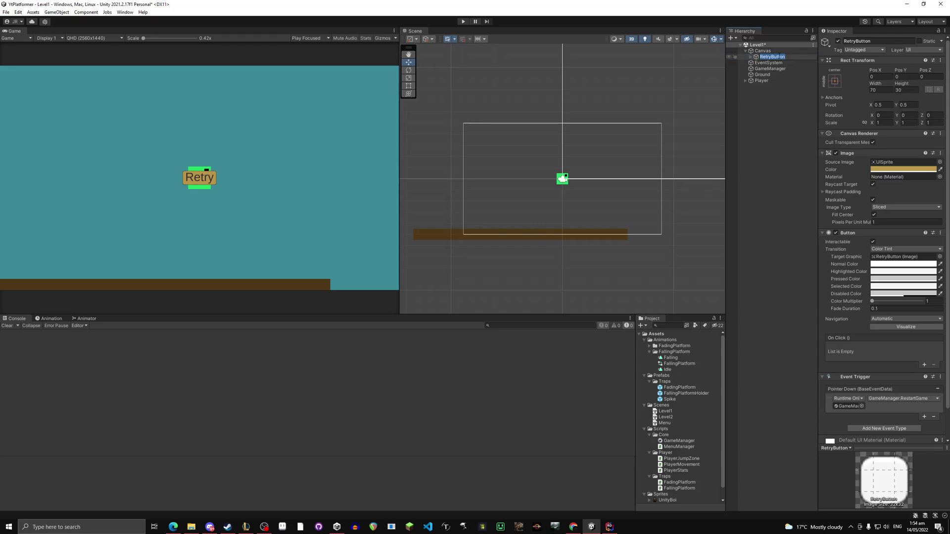
left_click(768, 51)
left_click(779, 57)
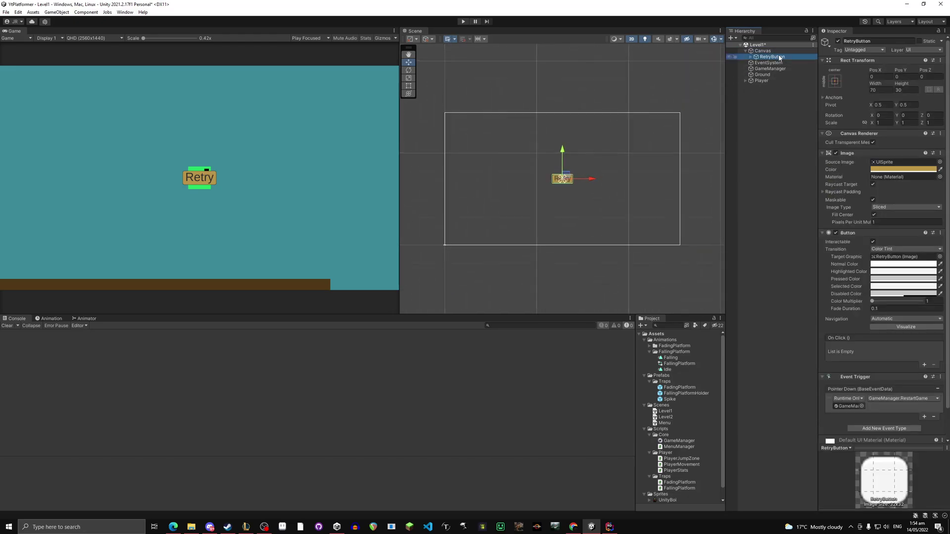
left_click(904, 77)
type("20")
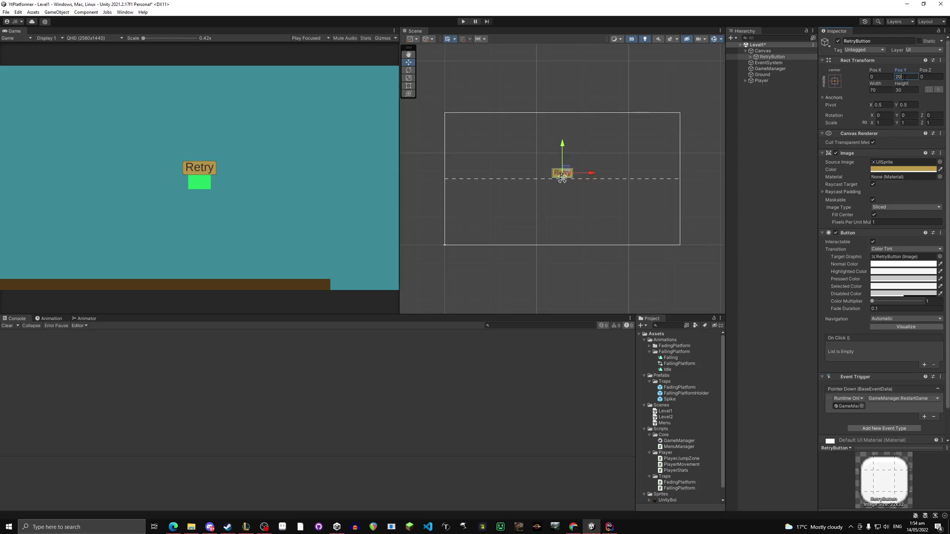
key("BackSpace")
key("BackSpace")
type("10")
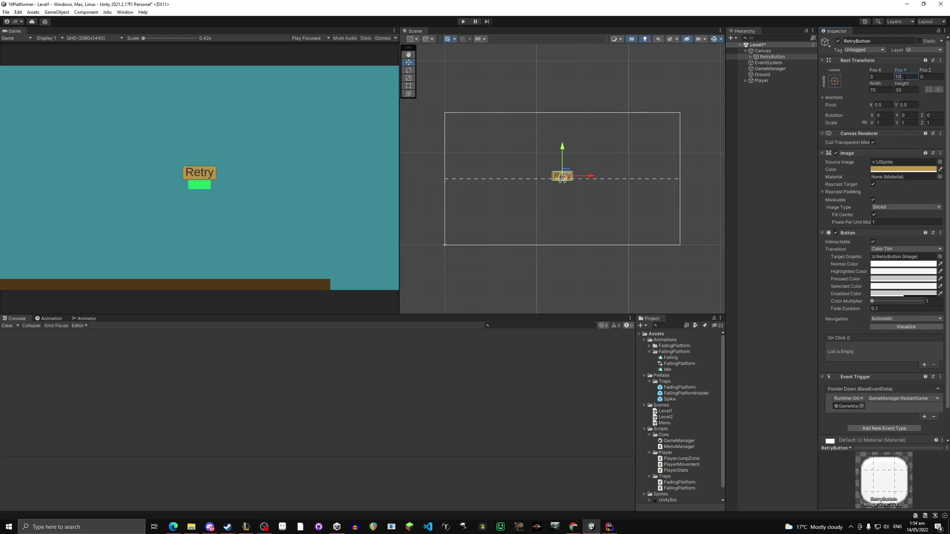
Duplicate the RetryButton and set the copy's Pos Y to -10
left_click(775, 57)
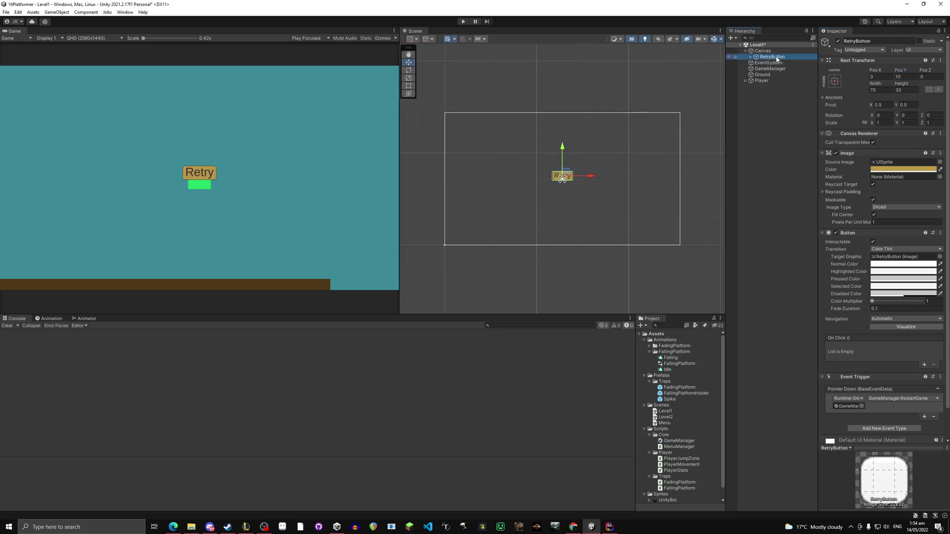
key("ctrl+d")
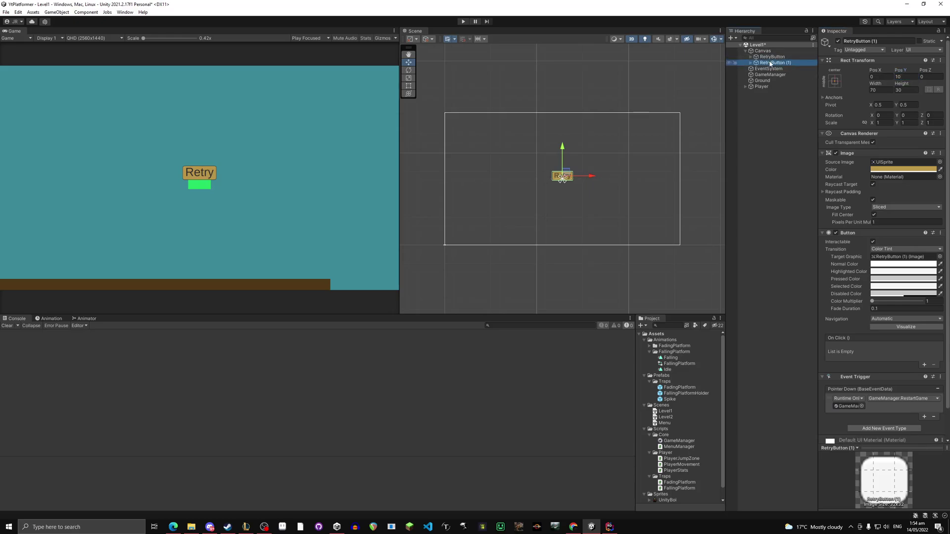
left_click(897, 77)
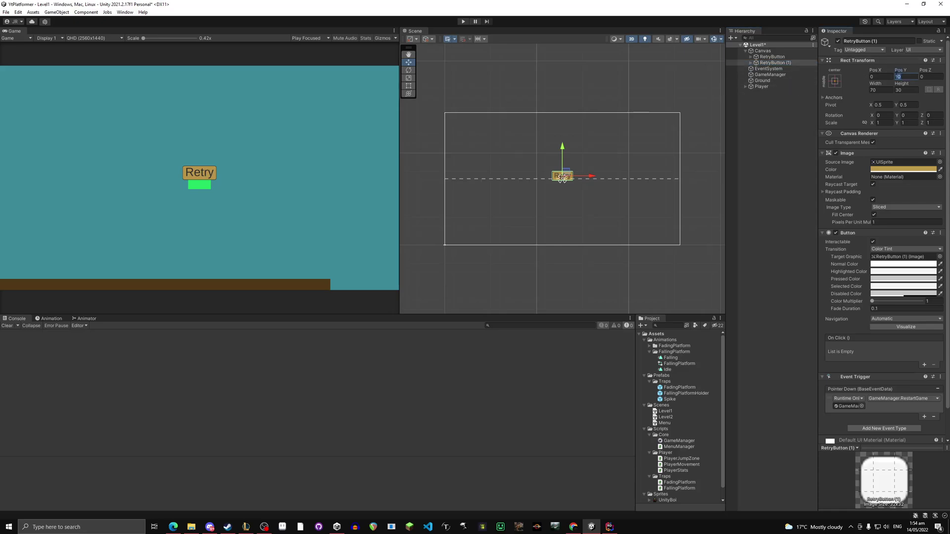
type("-")
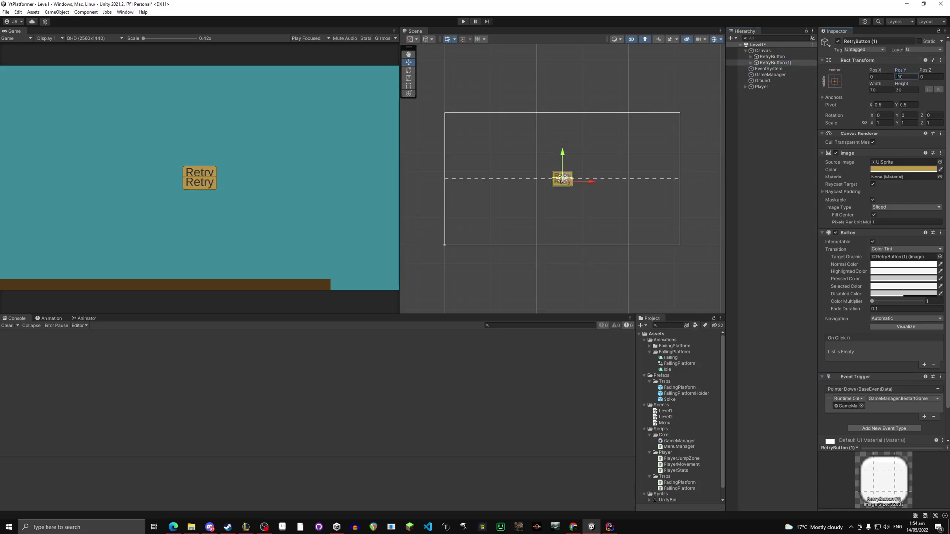
Set the original RetryButton's Pos Y to 15
left_click(771, 57)
left_click(902, 77)
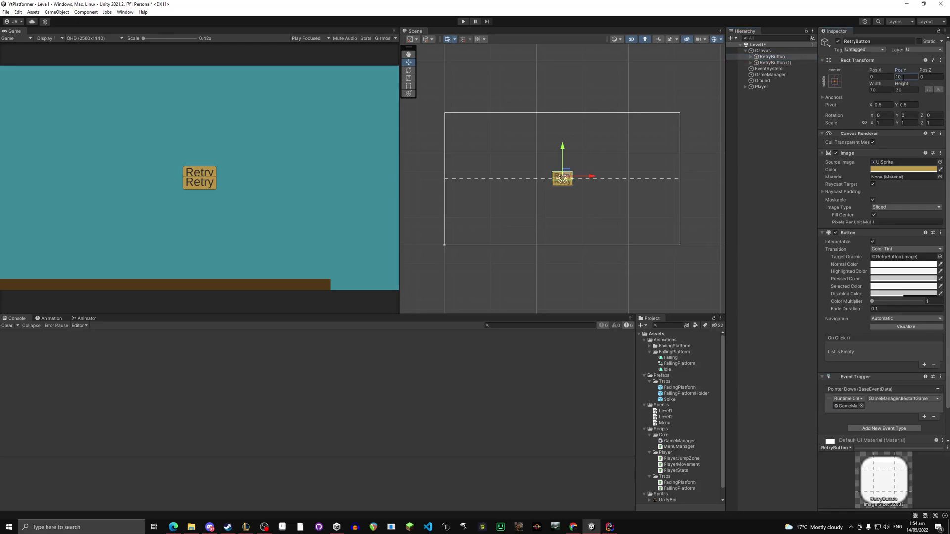
double_click(898, 76)
type("15")
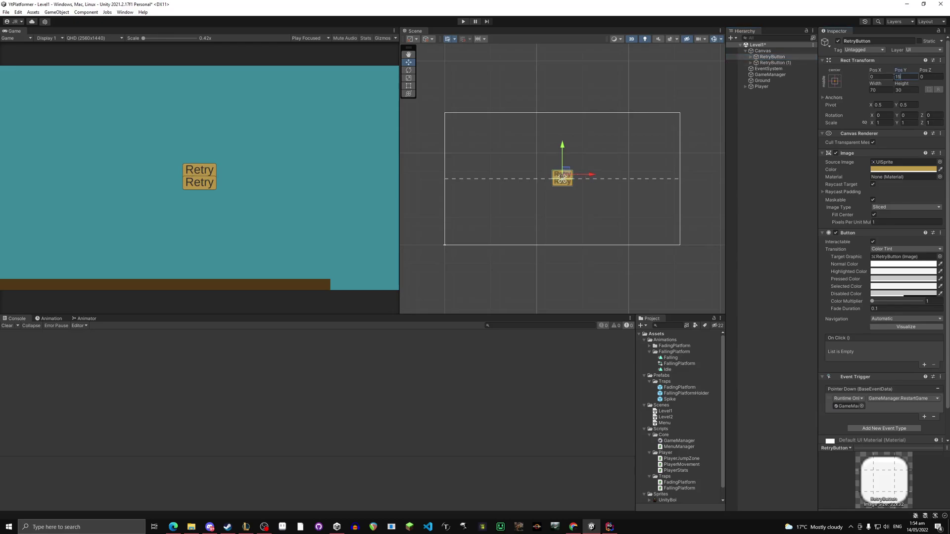
Set the duplicated RetryButton (1)'s Pos Y to -15
left_click(791, 63)
double_click(900, 76)
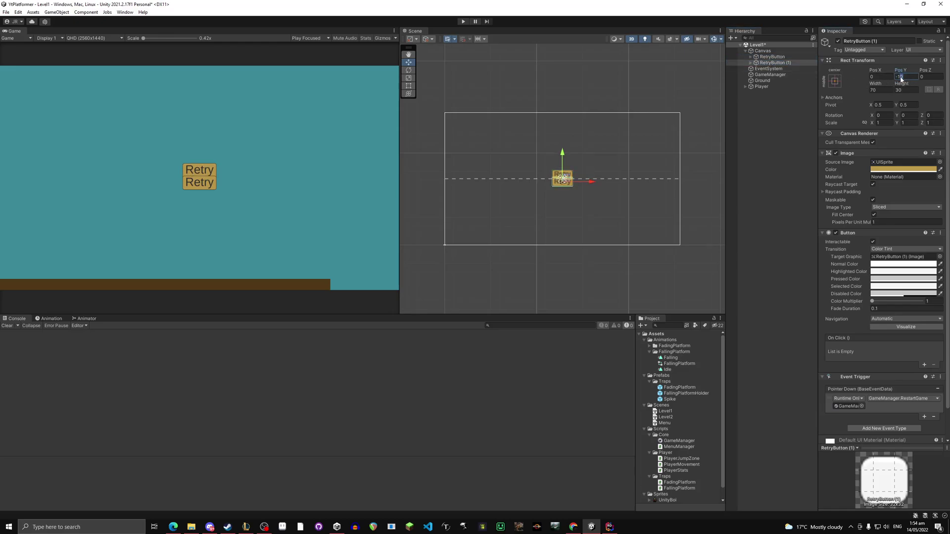
type("-15")
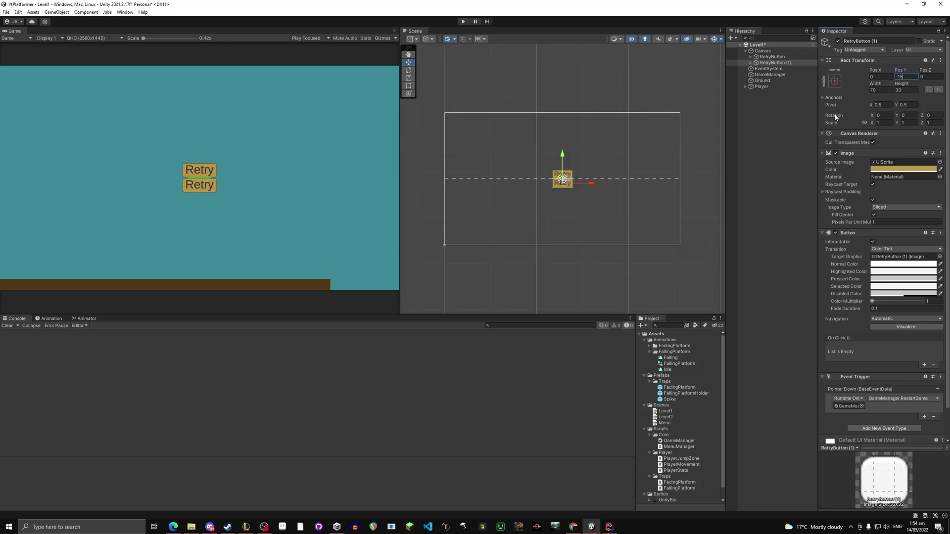
Rename the duplicated button as QuitButton and its text child as QuitText
left_click(783, 63)
left_click(864, 41)
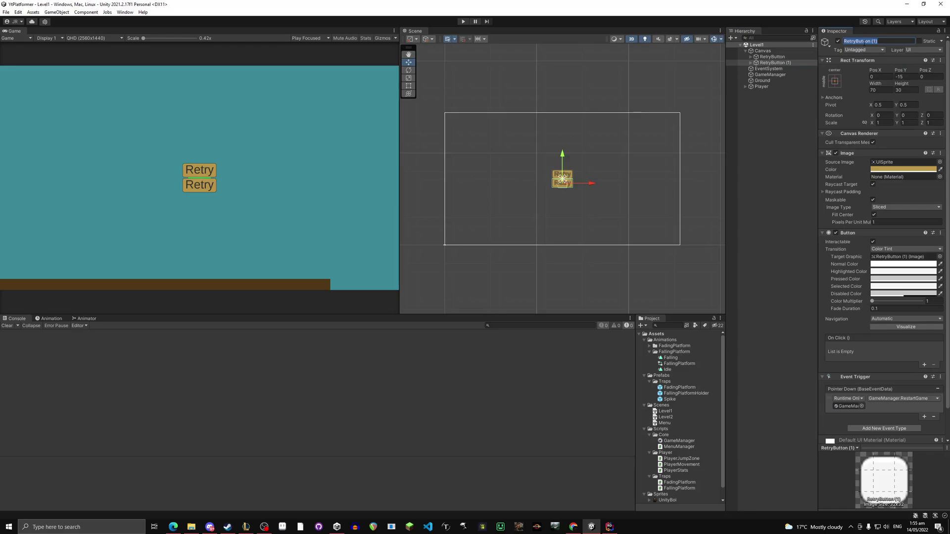
type("QuitButton")
key("Return")
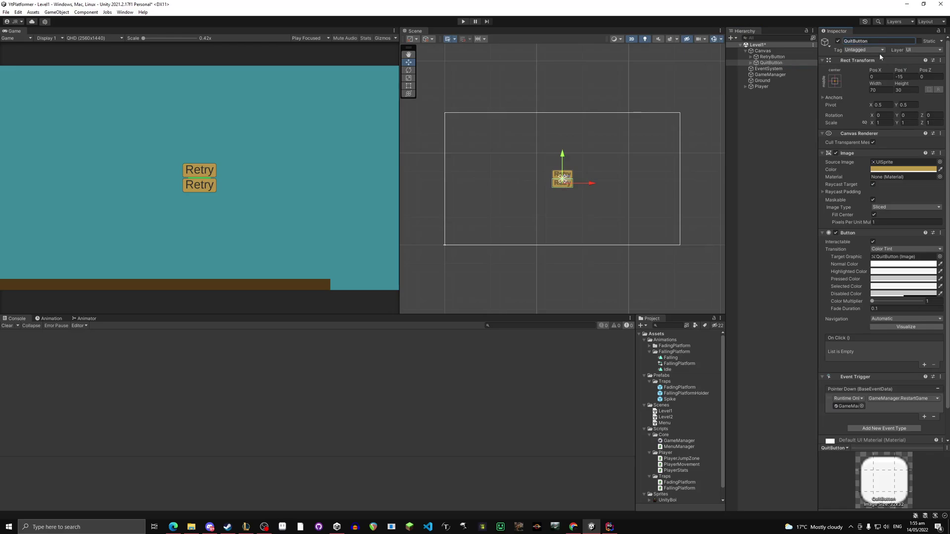
left_click(750, 62)
left_click(774, 69)
left_click(872, 40)
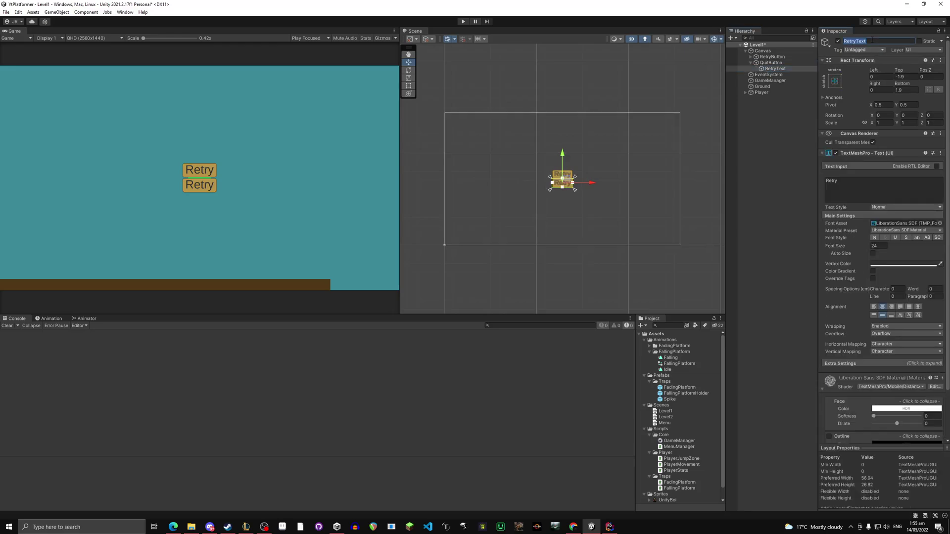
type("Qui")
Rename the second button in the Canvas as MenuButton
left_click(787, 63)
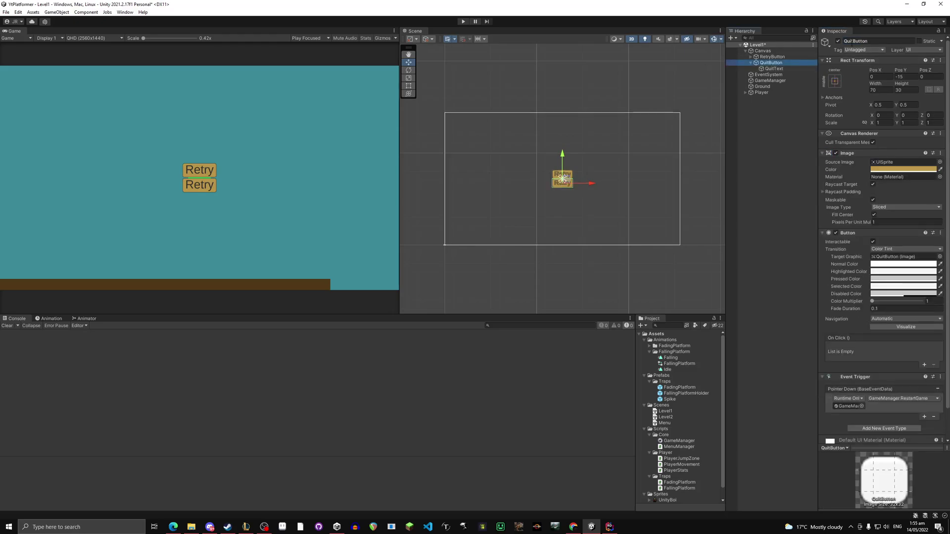
left_click(851, 41)
type("menu")
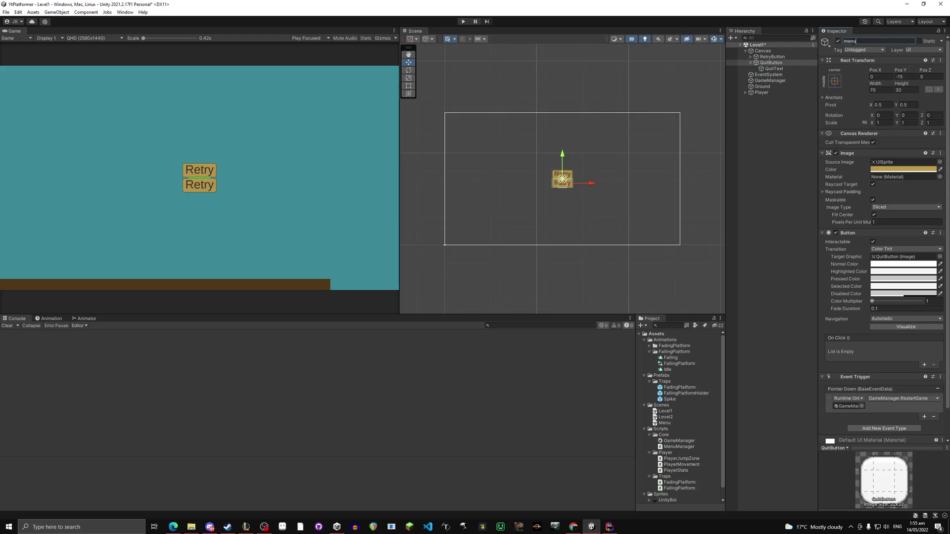
type("MenuButton")
Rename the MenuButton's text child as MenuText and change its displayed text to "Menu"
left_click(774, 69)
left_click(874, 42)
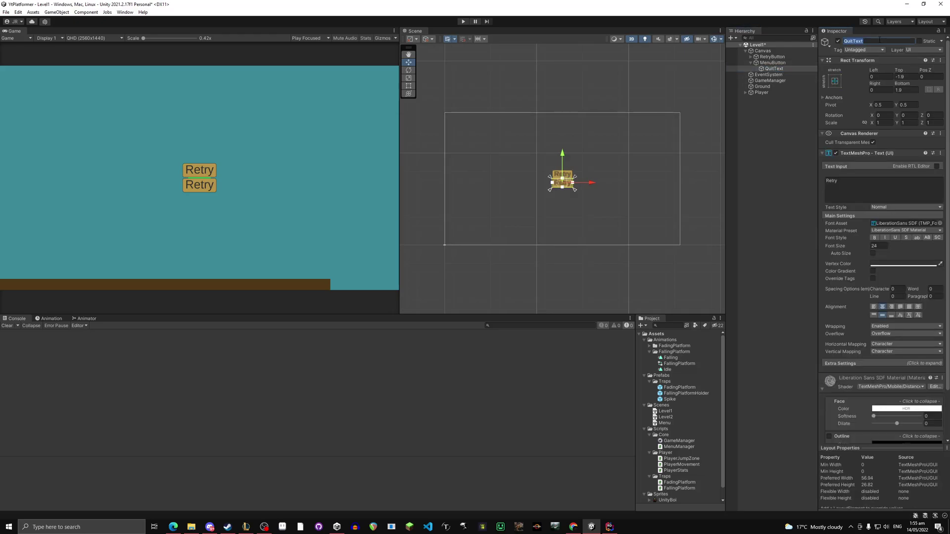
type("MenuText")
key("Return")
left_click(840, 180)
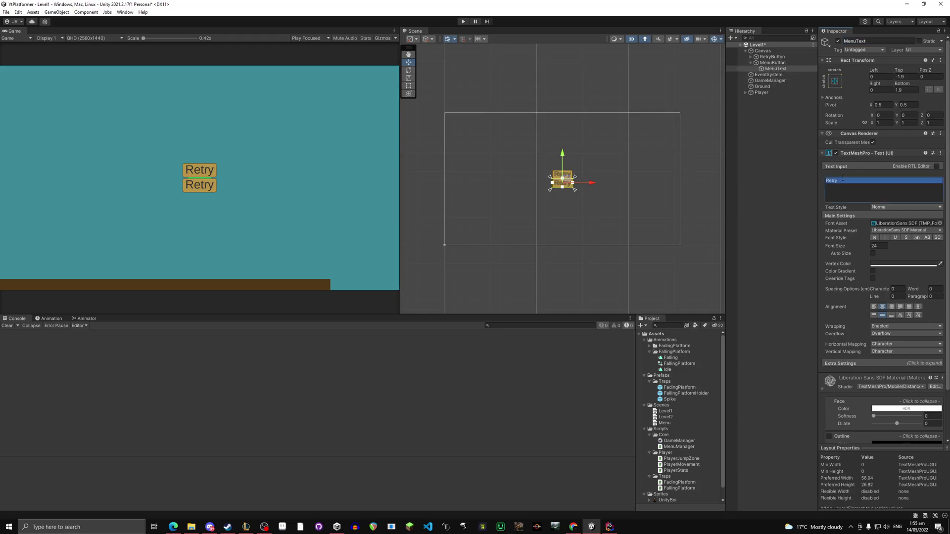
type("Menu")
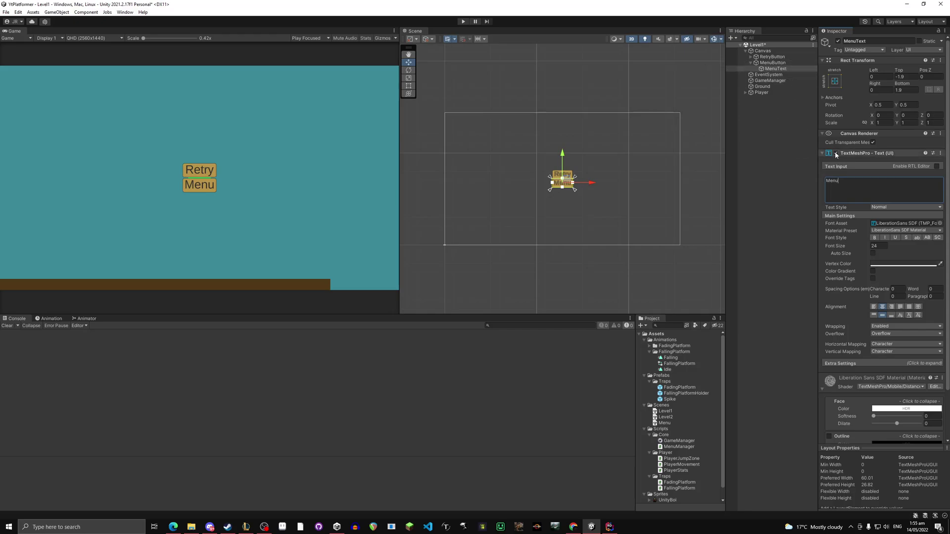
Make the MenuButton's Pointer Down event call GameManager's Menu () method and save the scene
left_click(772, 63)
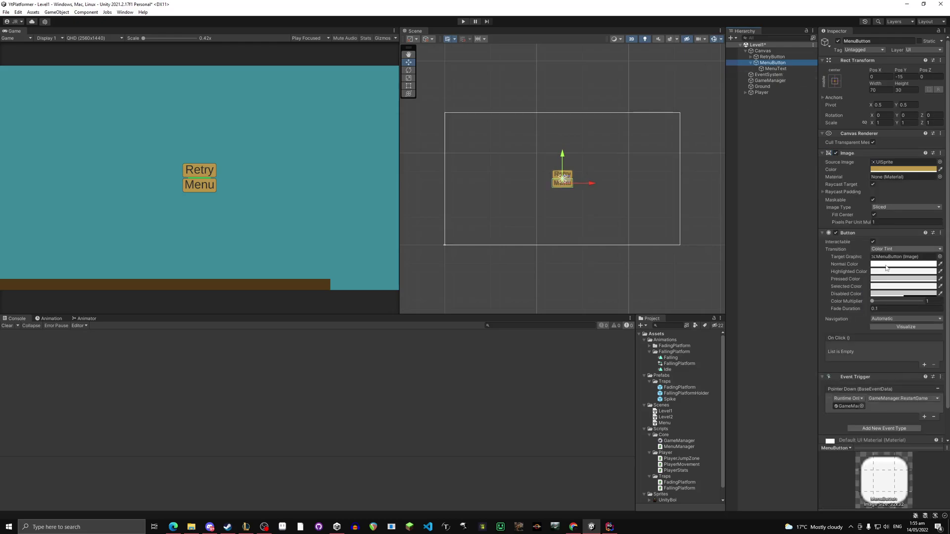
left_click(893, 402)
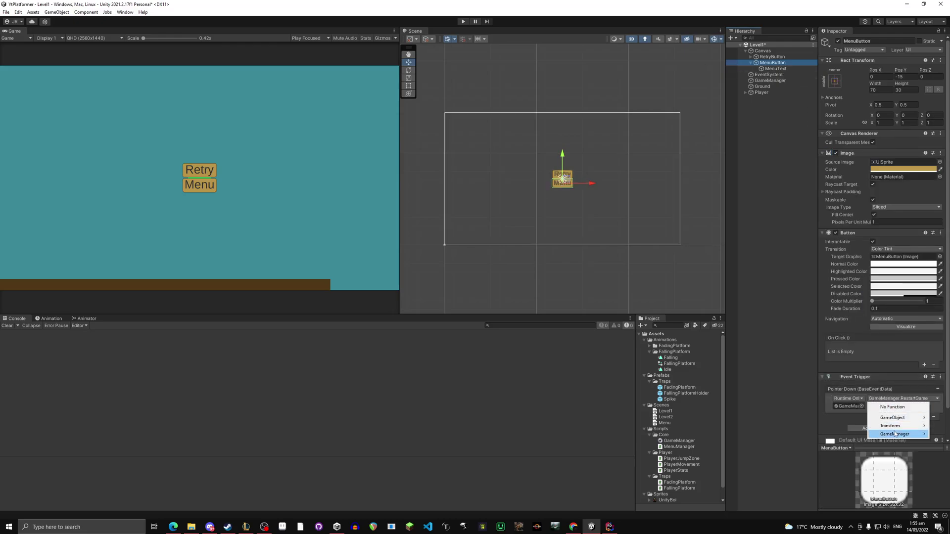
mouse_move(895, 433)
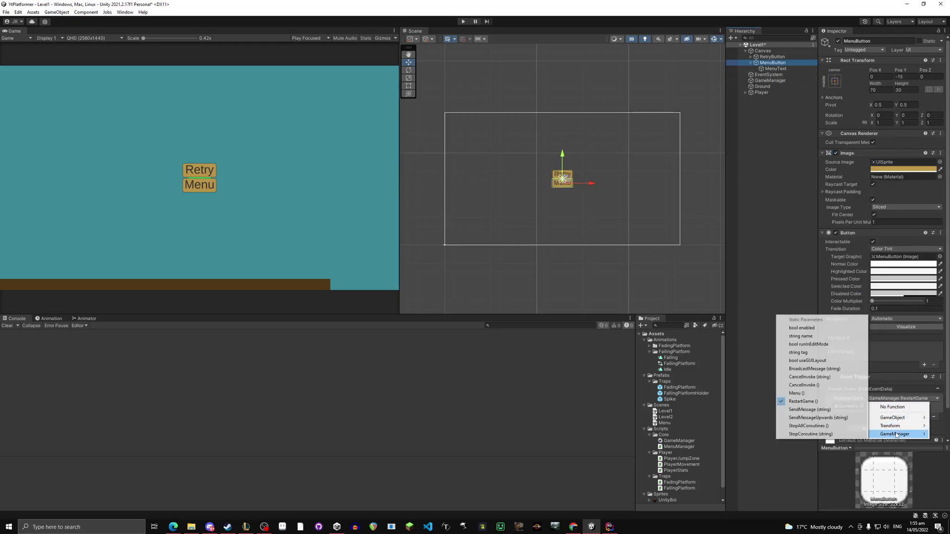
left_click(825, 394)
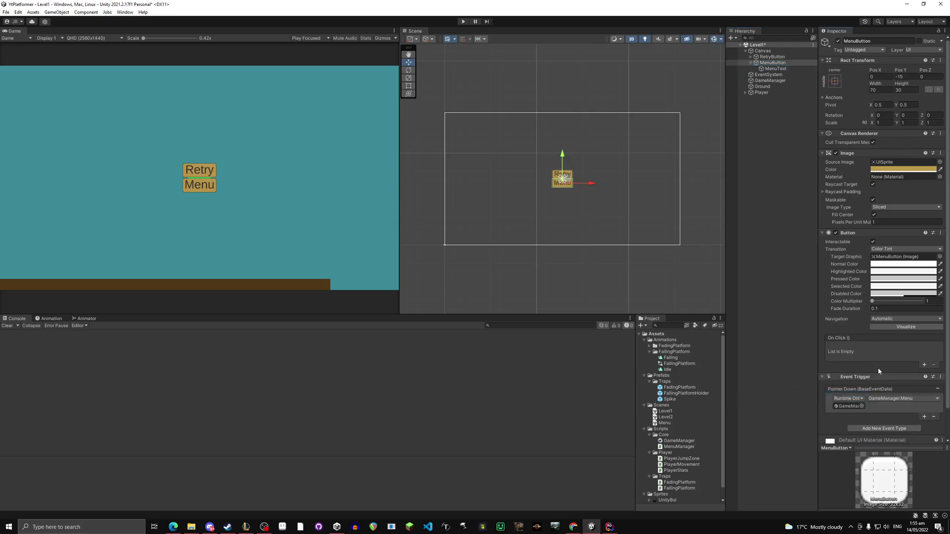
left_click(923, 400)
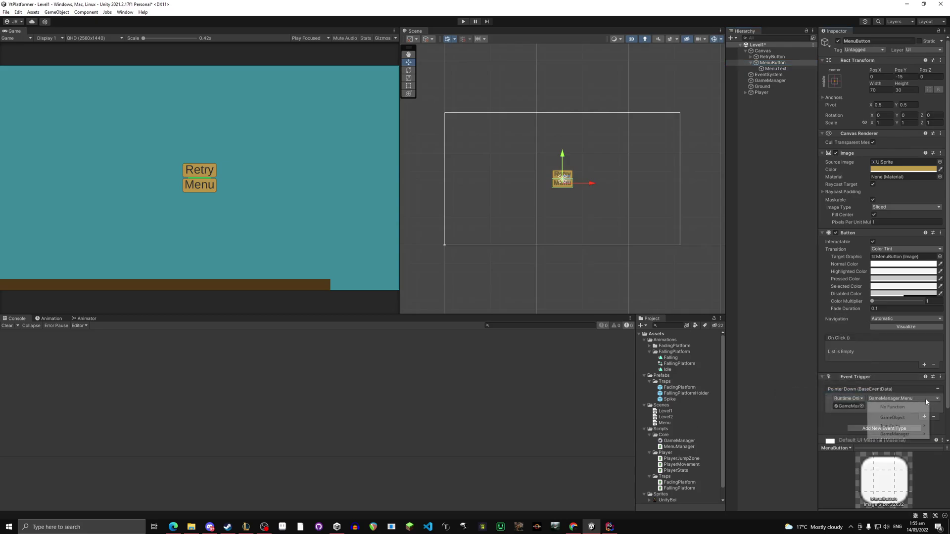
mouse_move(895, 434)
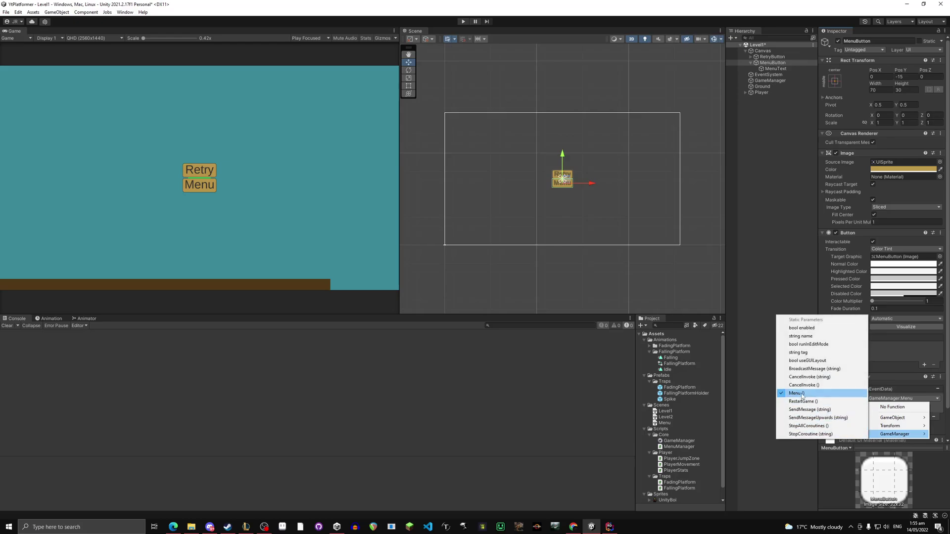
left_click(771, 259)
key("ctrl+s")
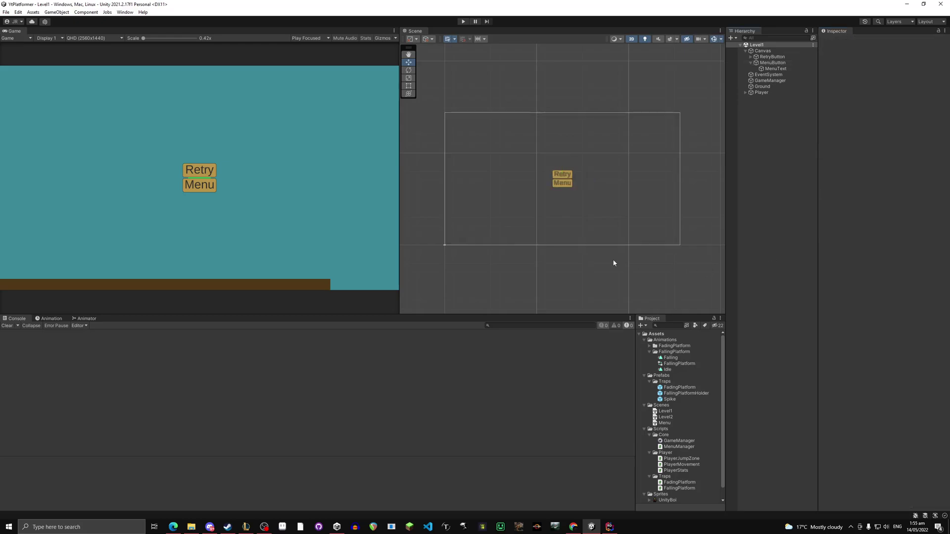
Play Level1, test the Menu button in the game and stop play mode
left_click(463, 22)
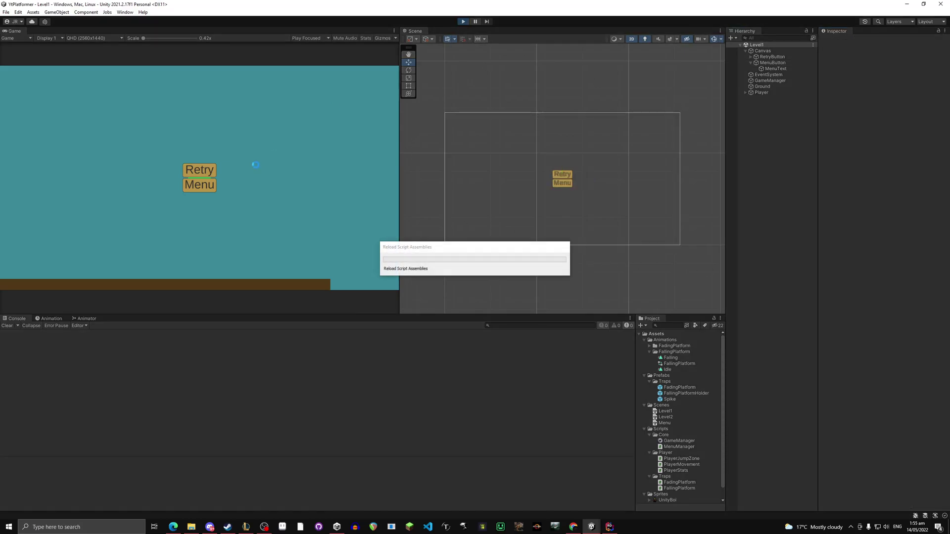
left_click(203, 190)
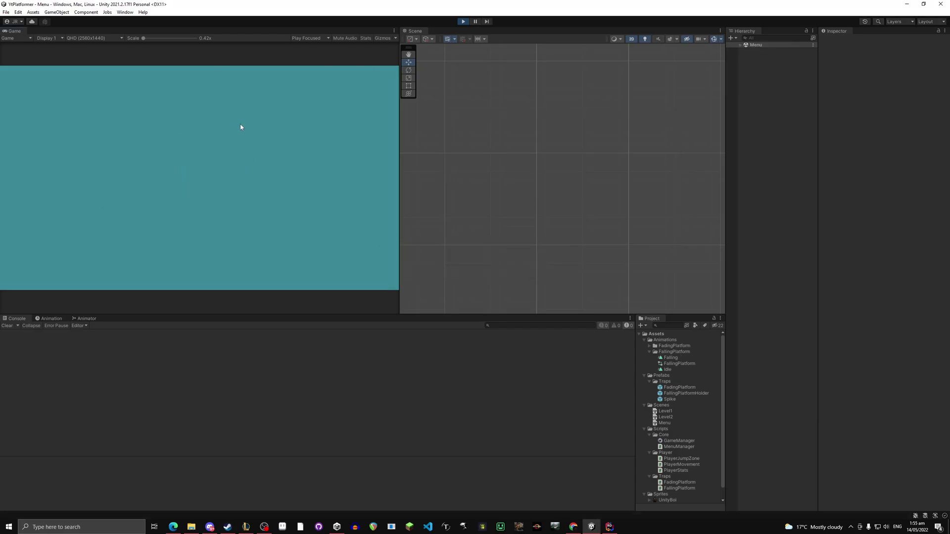
left_click(463, 21)
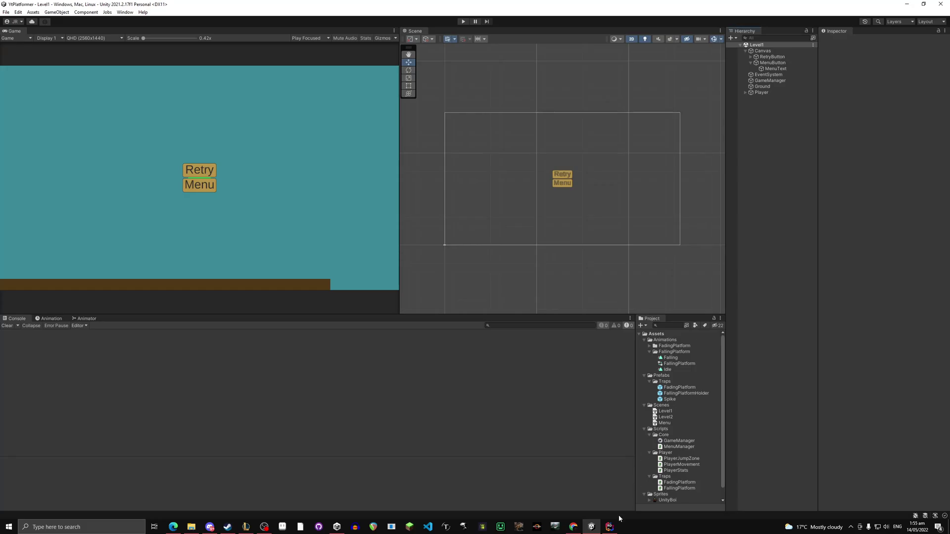
Switch to the code editor and declare "public GameObject menuButton;" below retryButton in GameManager.cs
left_click(610, 527)
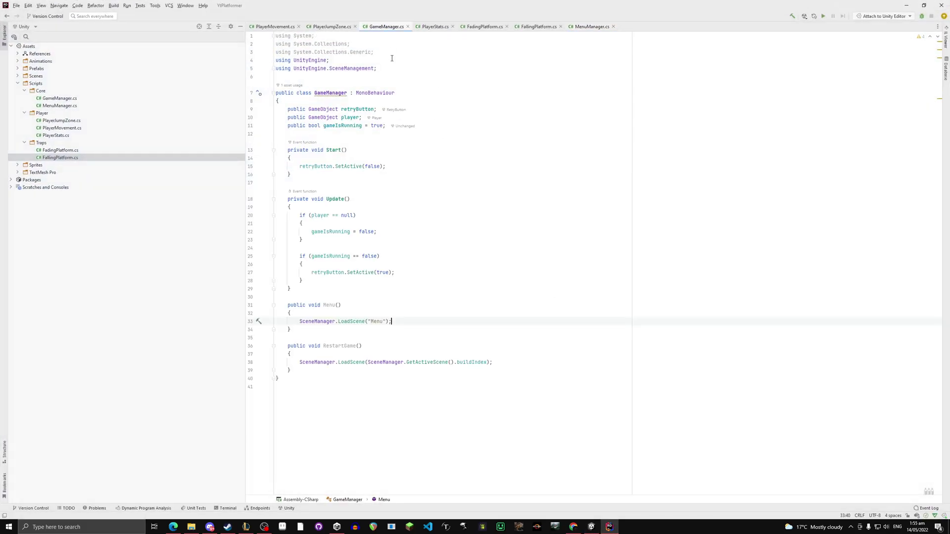
left_click(420, 110)
key("Return")
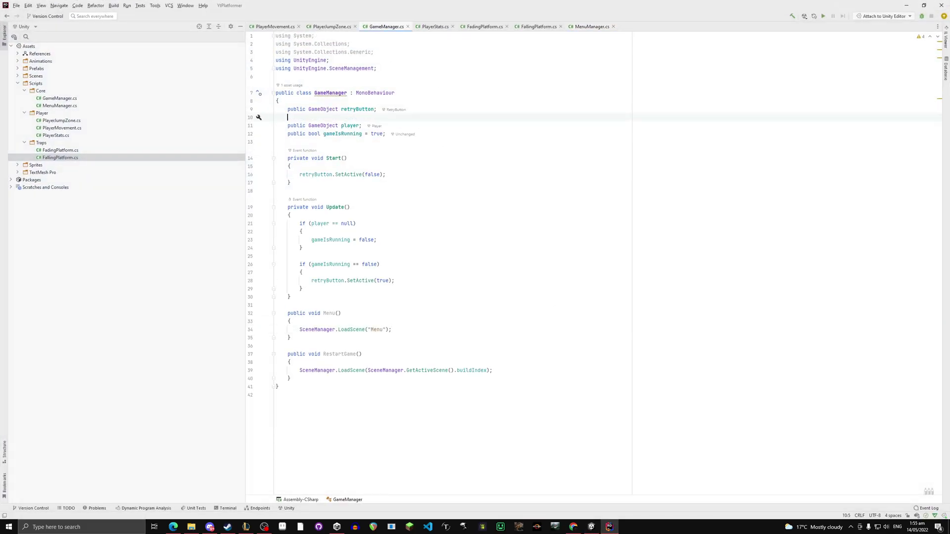
type("public GameObject")
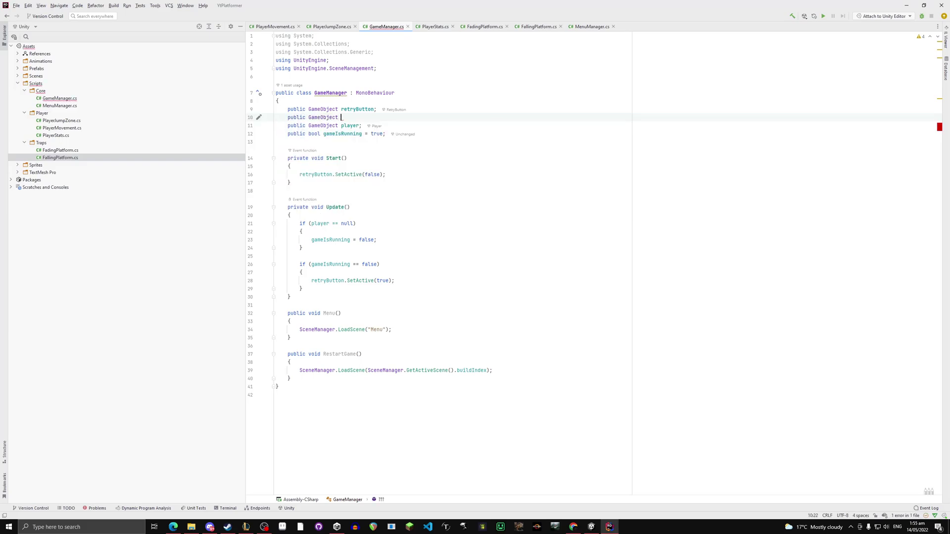
type(" menuButton;")
Duplicate the retryButton.SetActive(false); line inside the Start method
left_click_drag(391, 174, 299, 174)
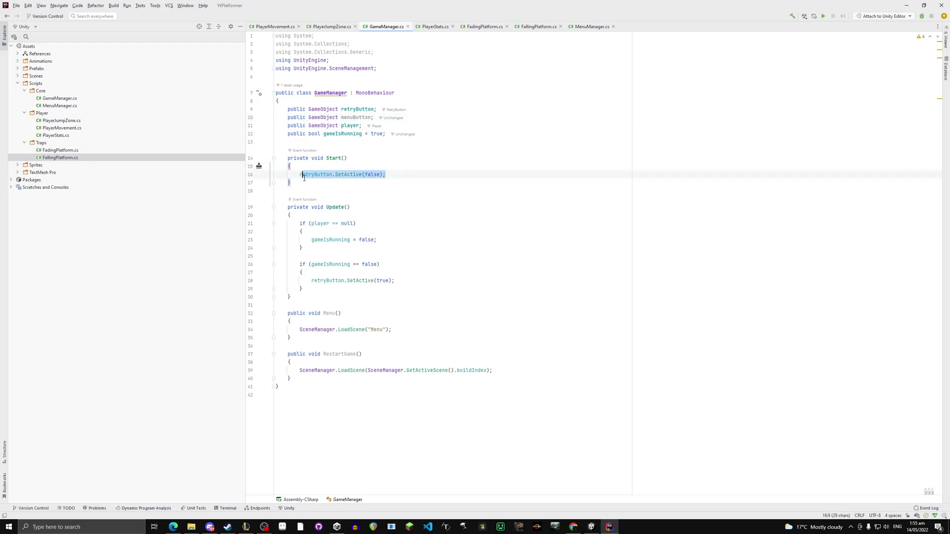
key("ctrl+c")
left_click(391, 174)
key("Return")
key("ctrl+v")
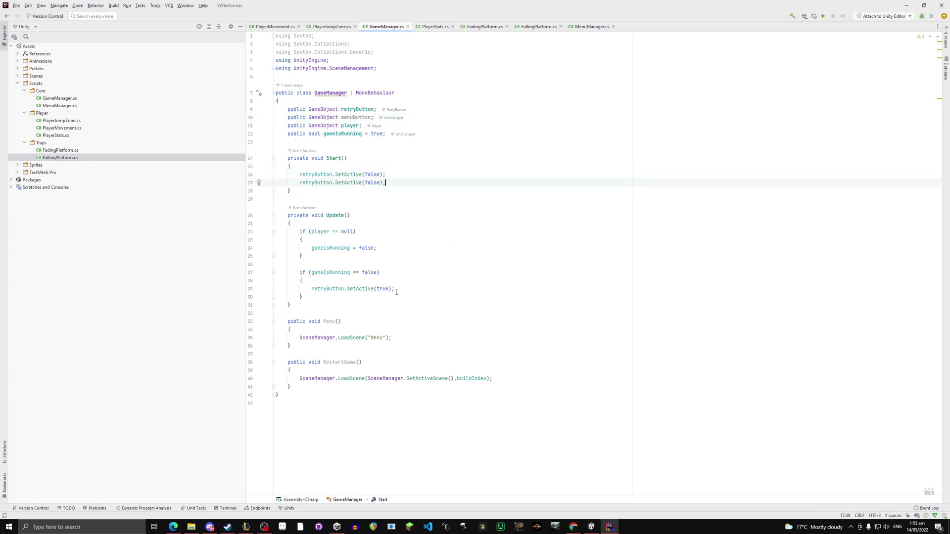
Add menuButton.SetActive(true); below the retryButton line in Update's gameIsRunning == false block
left_click_drag(395, 289, 311, 288)
key("ctrl+c")
left_click(424, 288)
key("Return")
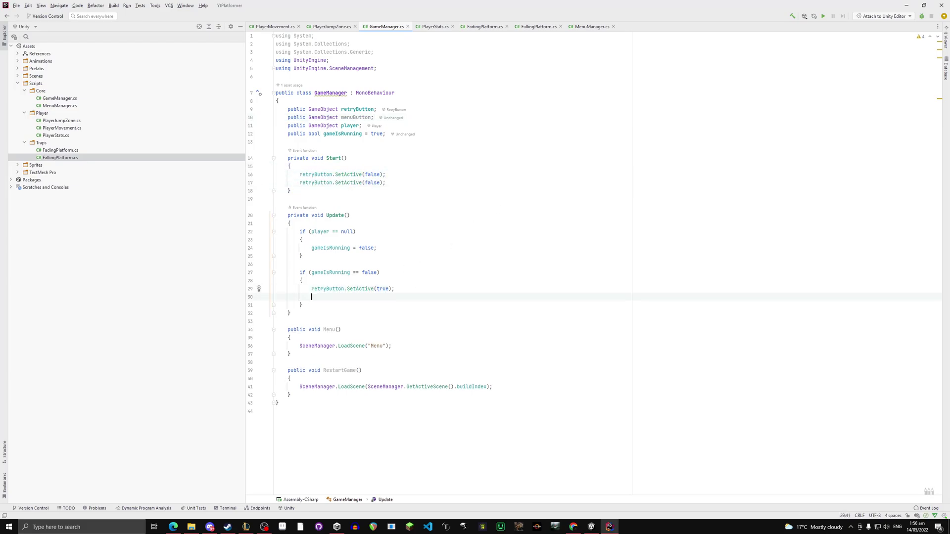
key("ctrl+v")
double_click(326, 295)
type("menuButton")
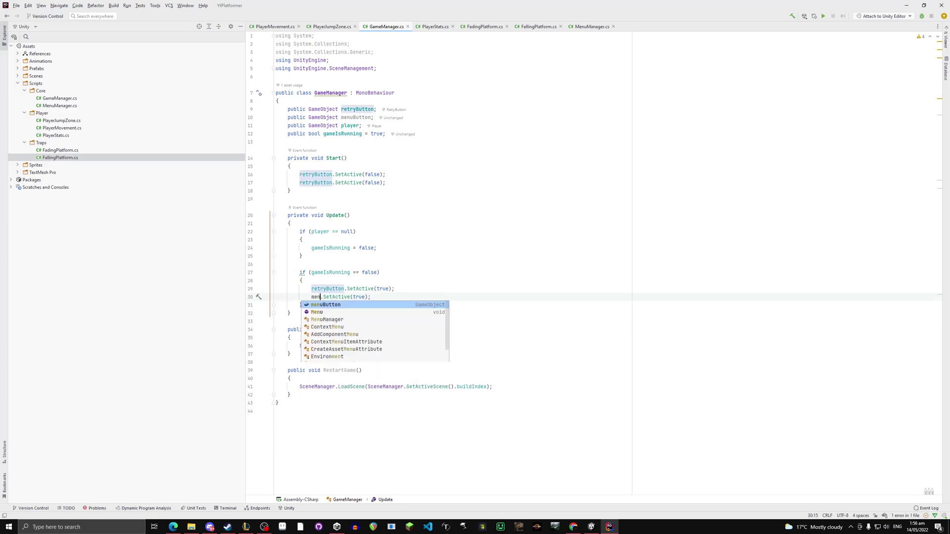
key("Return")
Change the duplicated line in Start to menuButton.SetActive(false);
double_click(312, 185)
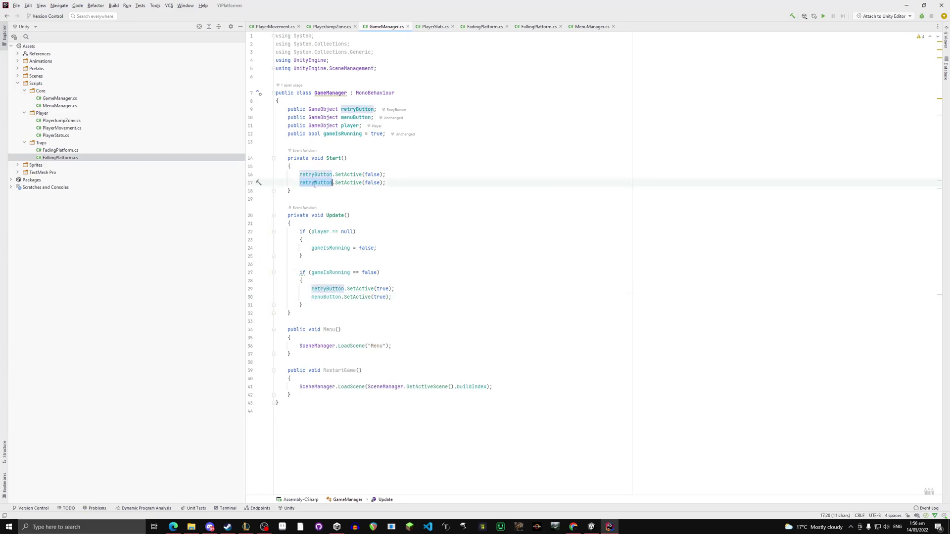
type("menuButton")
key("Return")
left_click(386, 176)
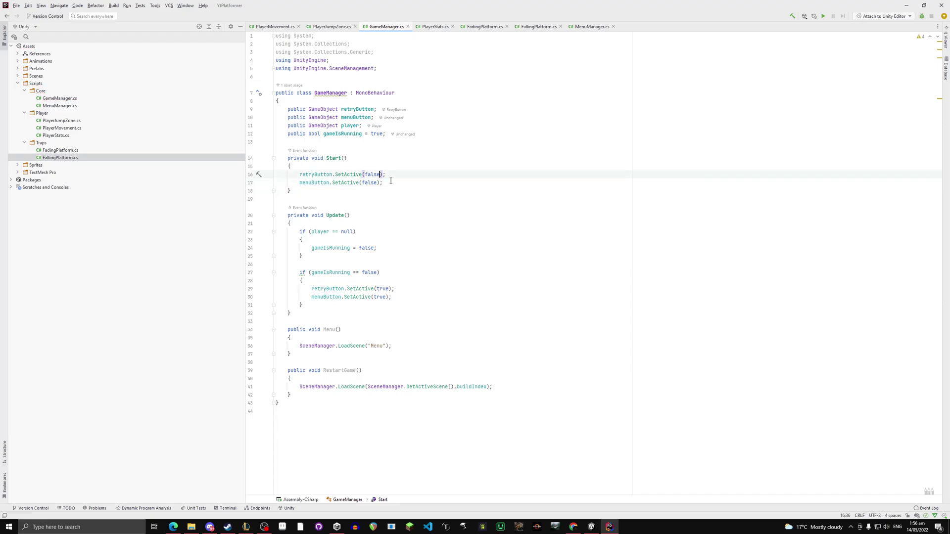
left_click(388, 183)
Switch to the Unity editor and assign MenuButton to the GameManager script's Menu Button field
key("alt+Tab")
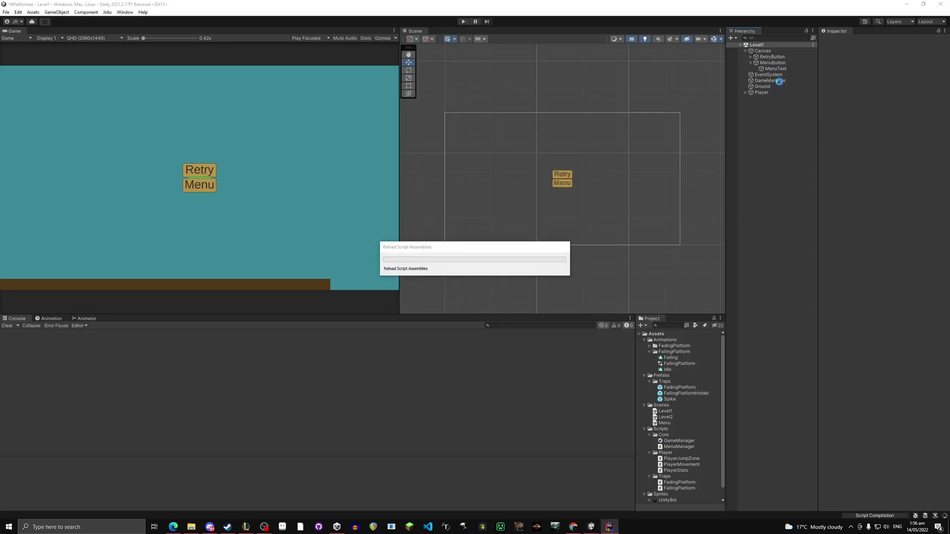
left_click(770, 81)
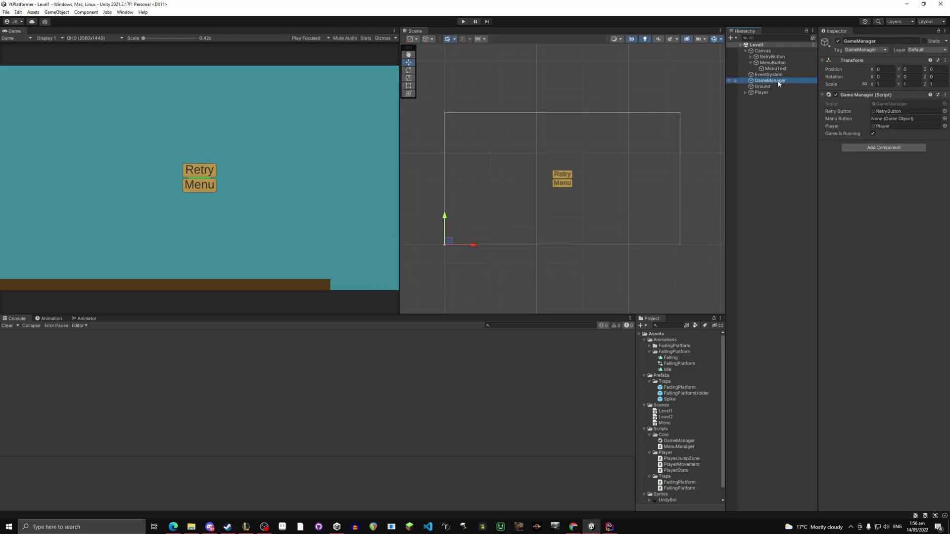
left_click_drag(772, 63, 905, 118)
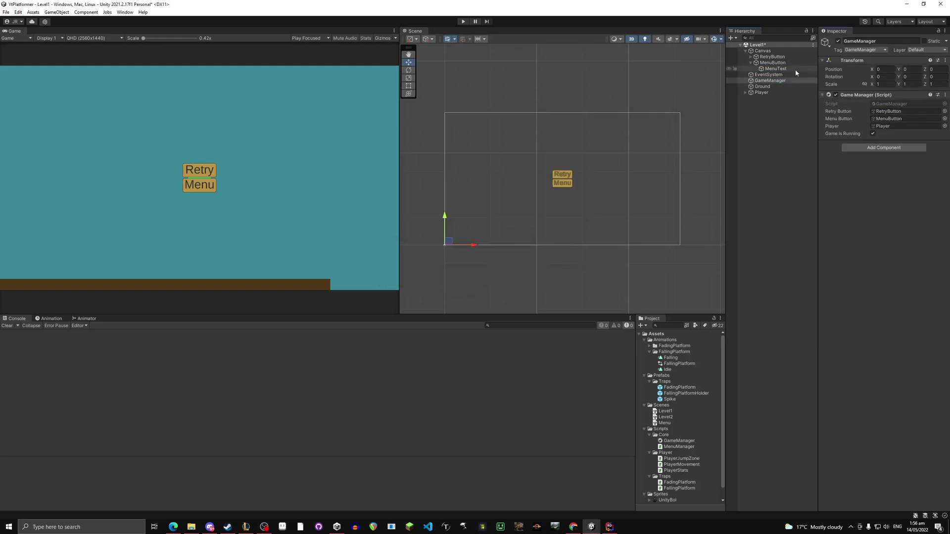
Deactivate both the MenuButton and the RetryButton in the Canvas and save the scene
left_click(751, 62)
left_click(772, 63)
left_click(838, 41)
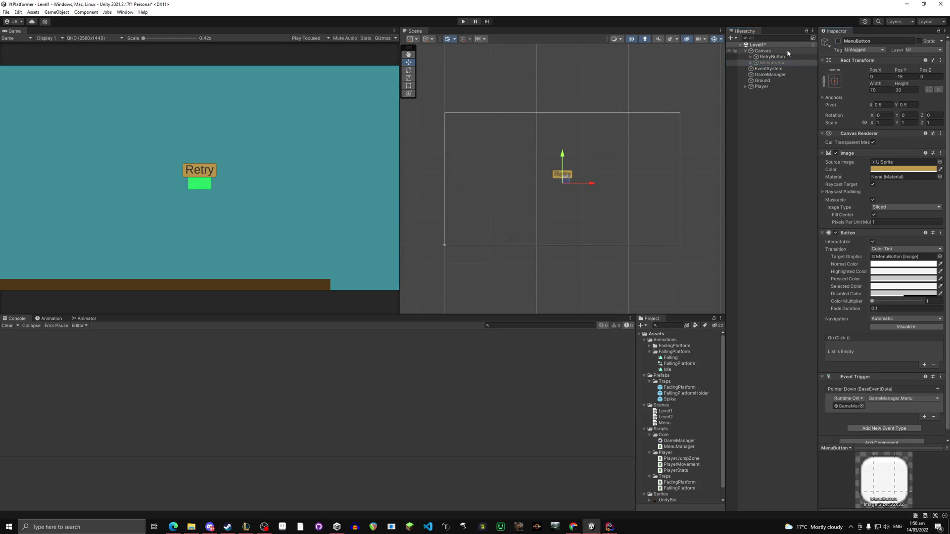
left_click(772, 57)
left_click(837, 41)
left_click(748, 97)
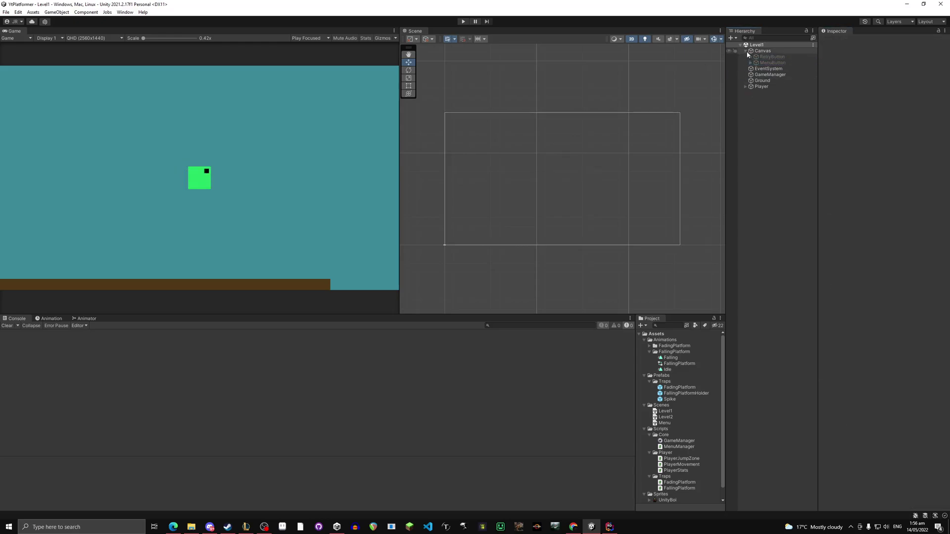
key("ctrl+s")
Playtest Level1 by running the player off the ground and using the Menu button, and stop play mode
key("ctrl+p")
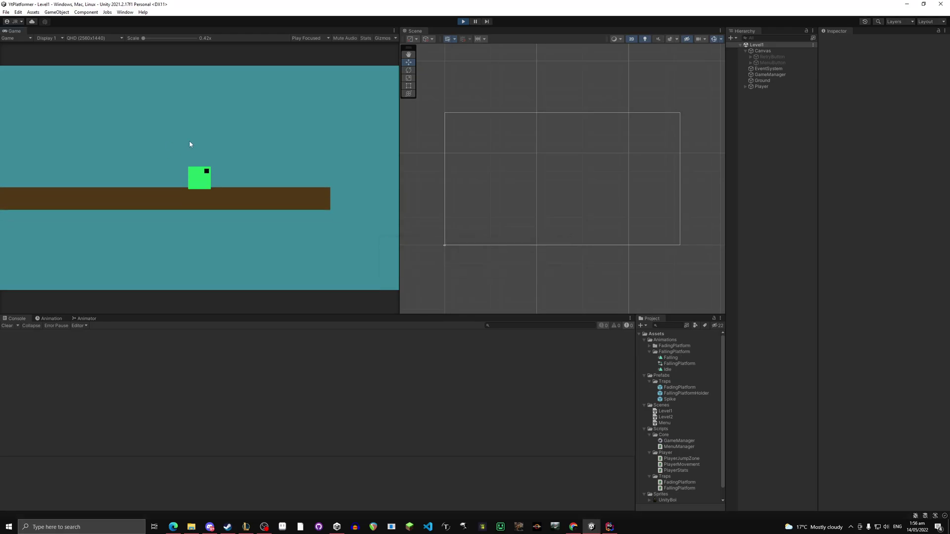
key("d")
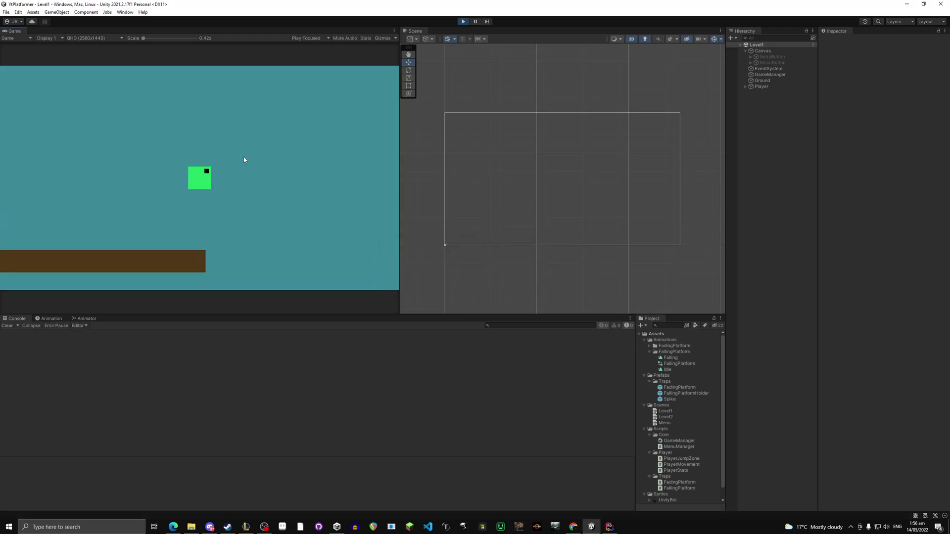
left_click(209, 190)
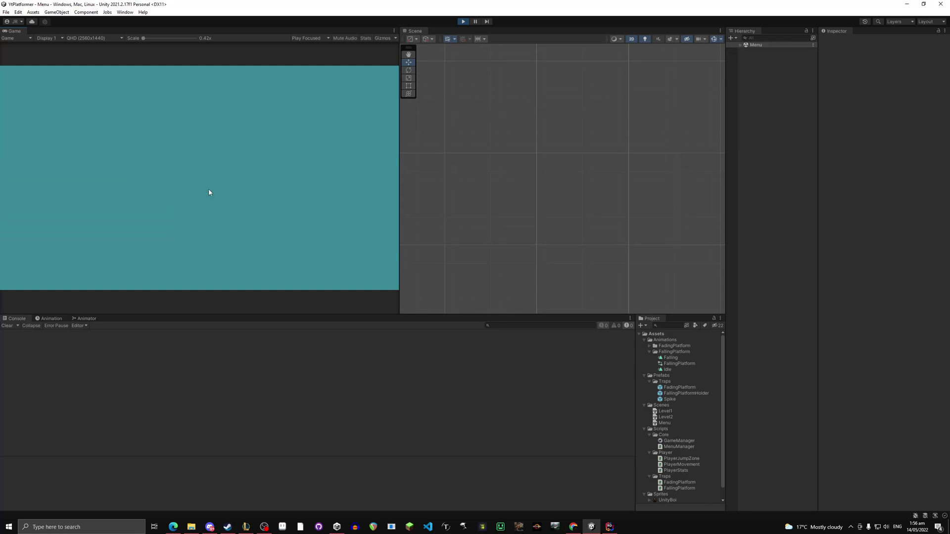
left_click(462, 21)
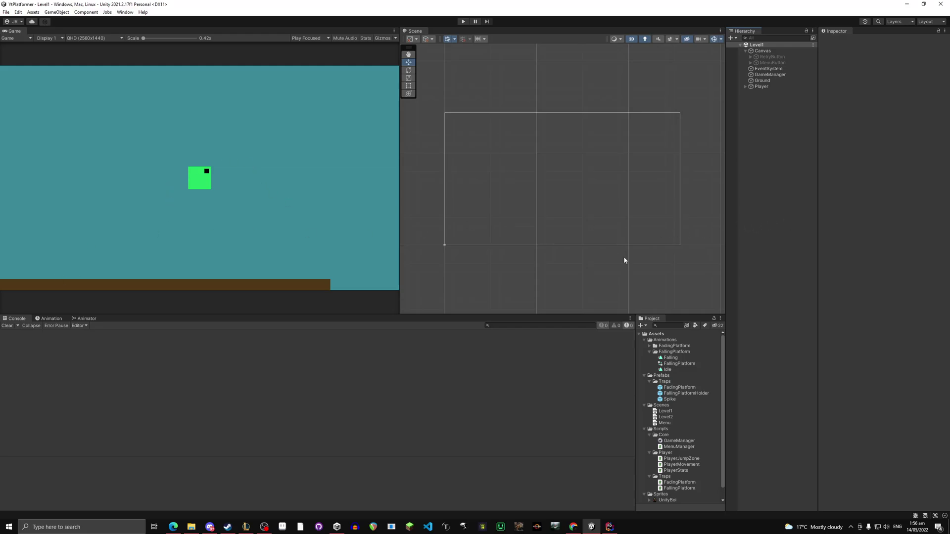
Copy the RetryButton from the Level1 scene's Canvas
double_click(672, 422)
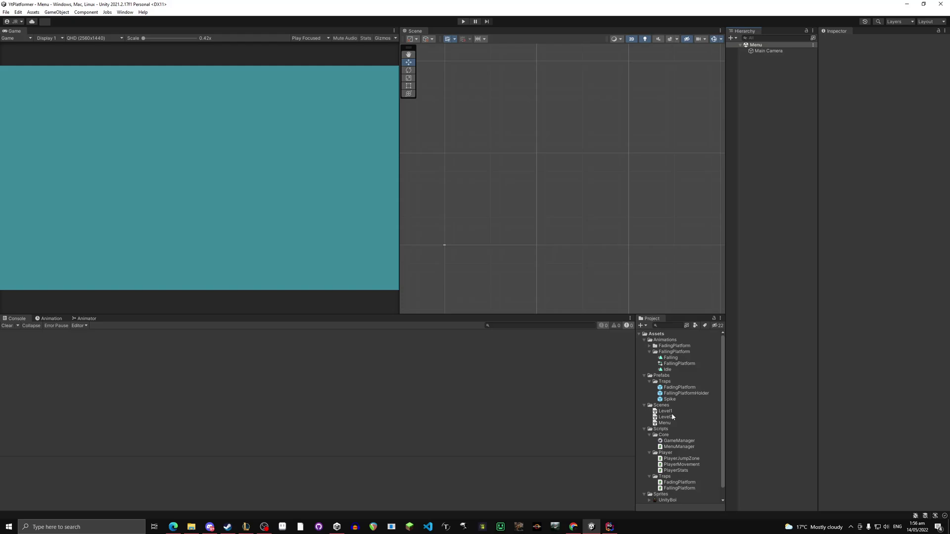
double_click(672, 412)
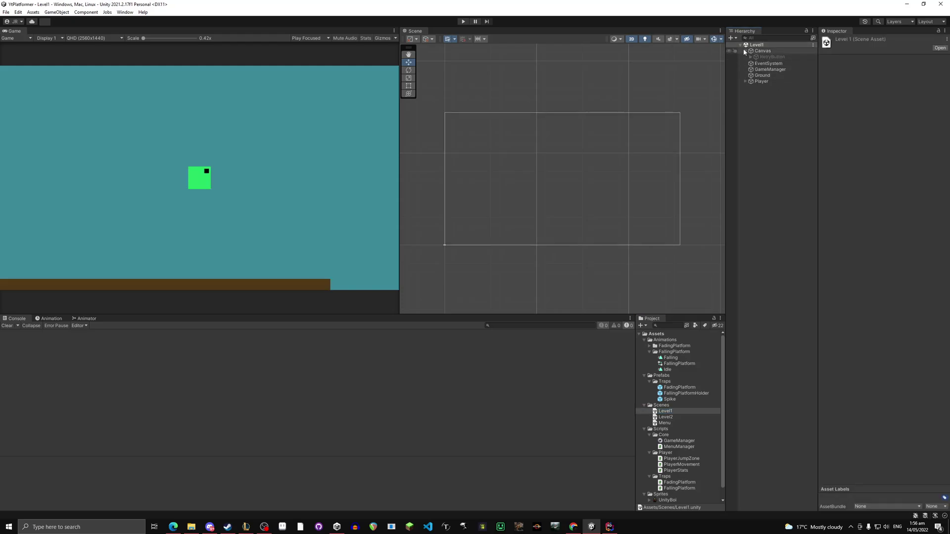
left_click(766, 57)
right_click(768, 57)
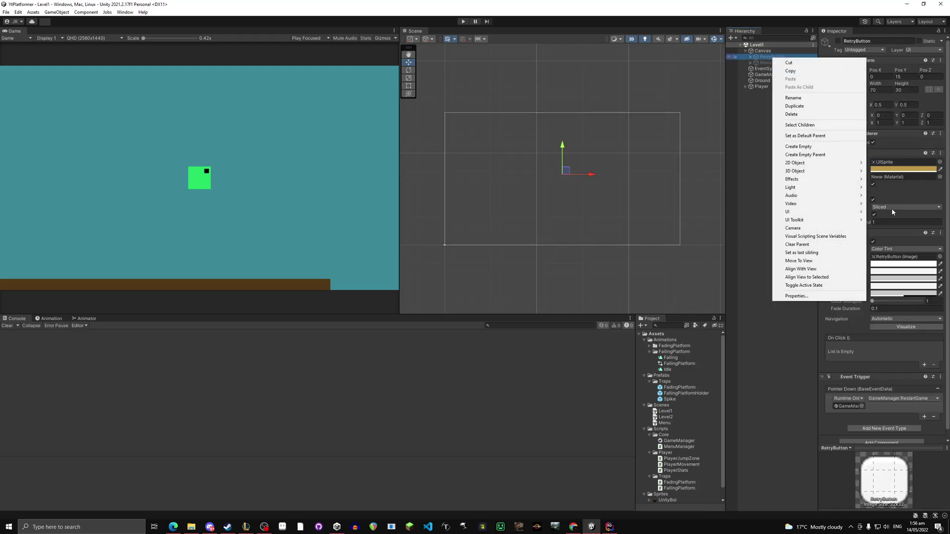
left_click(791, 71)
left_click(770, 309)
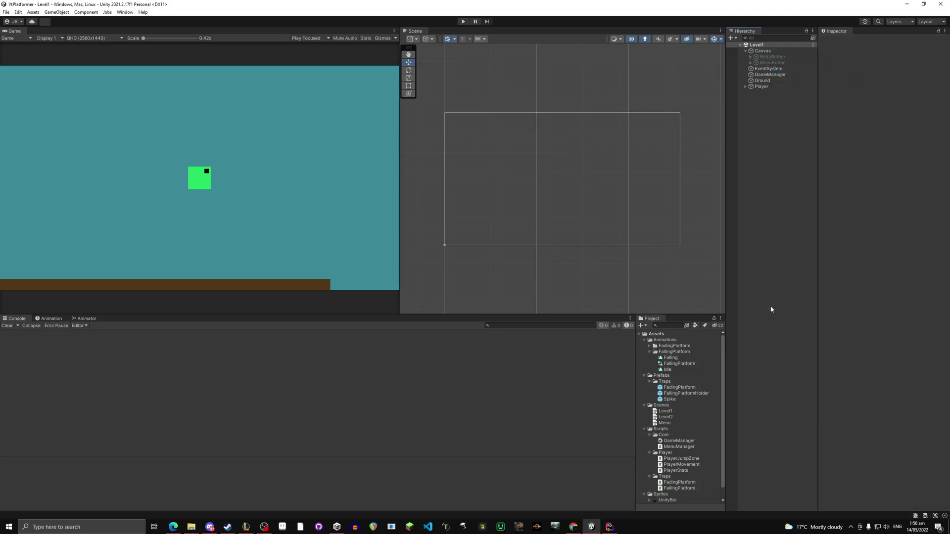
Open the Menu scene, add a Canvas with its UI Scale Mode set to Scale With Screen Size, and save
double_click(664, 423)
right_click(768, 138)
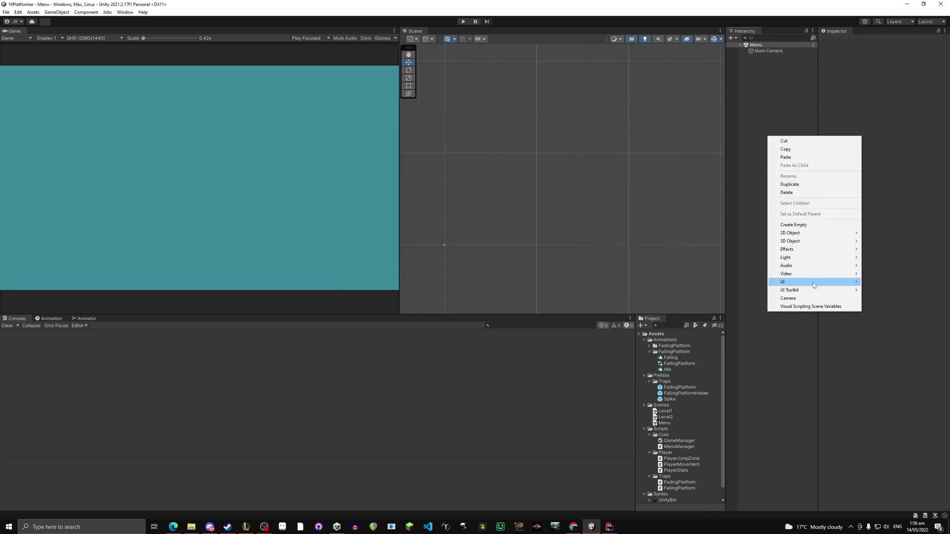
mouse_move(834, 283)
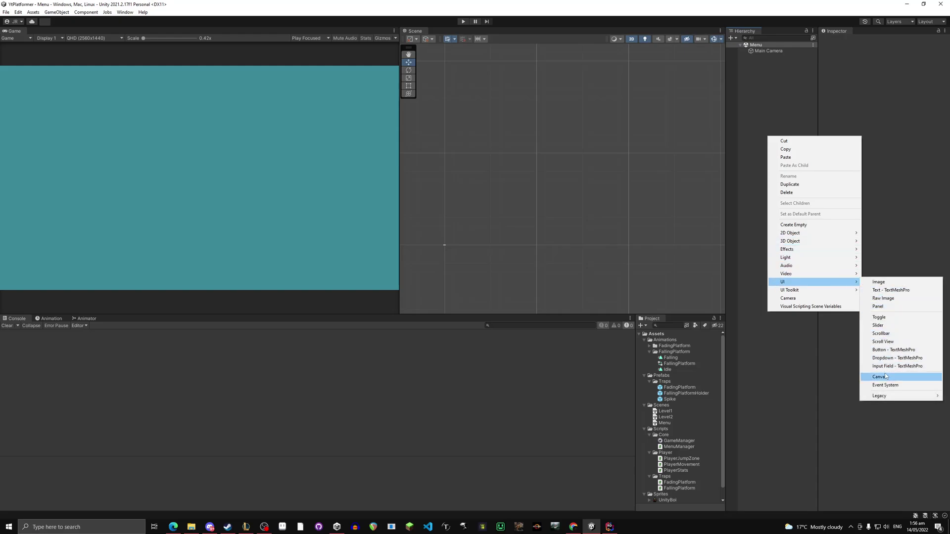
left_click(886, 377)
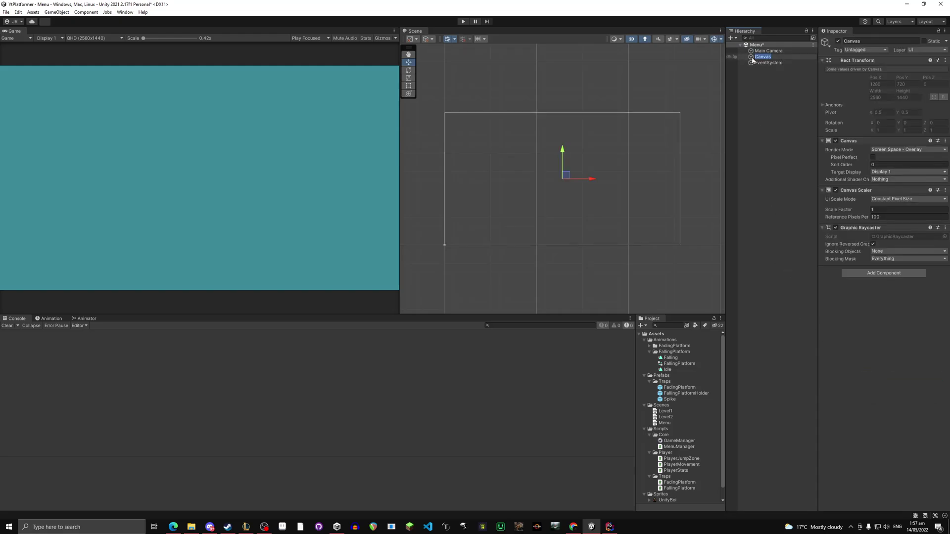
key("Return")
left_click(901, 201)
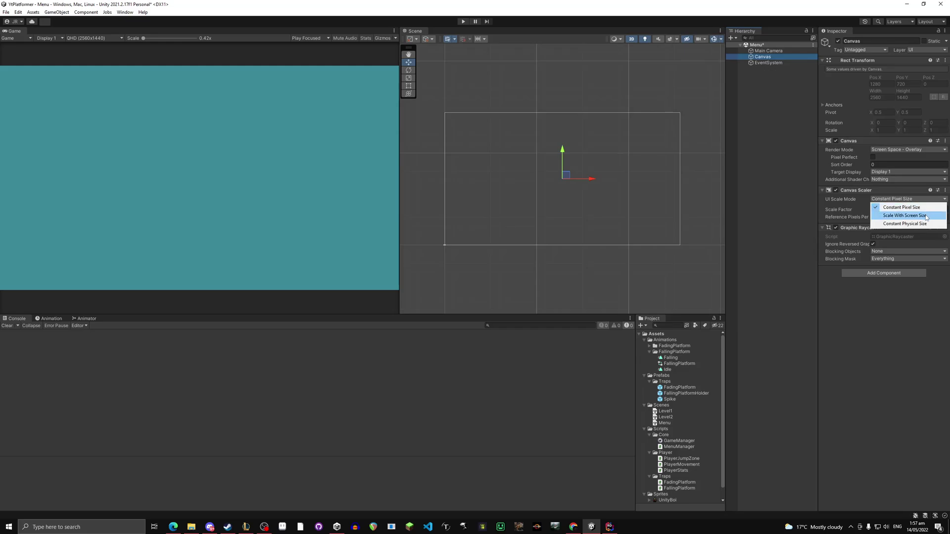
left_click(929, 216)
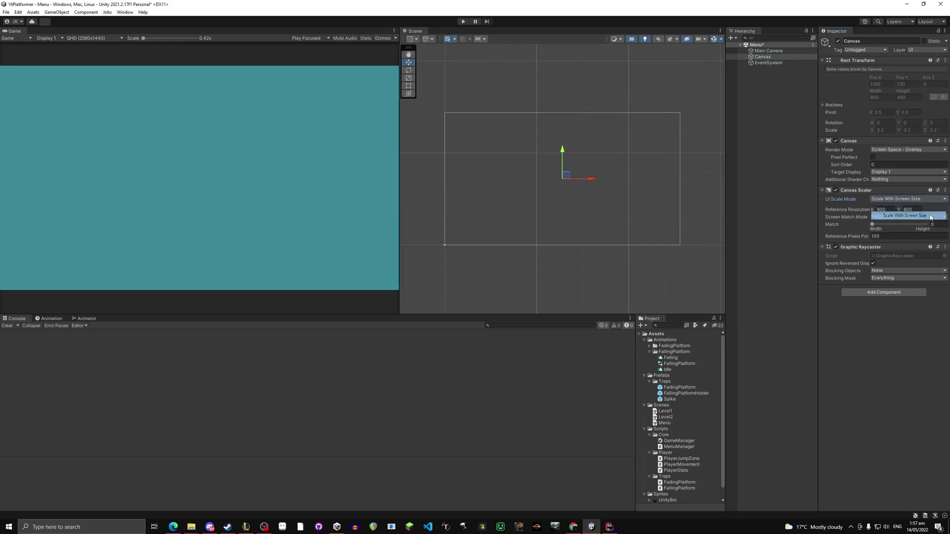
key("ctrl+s")
Paste the copied RetryButton into the Menu scene as a child of the Canvas, activate it and save
left_click(770, 75)
left_click(765, 58)
right_click(767, 58)
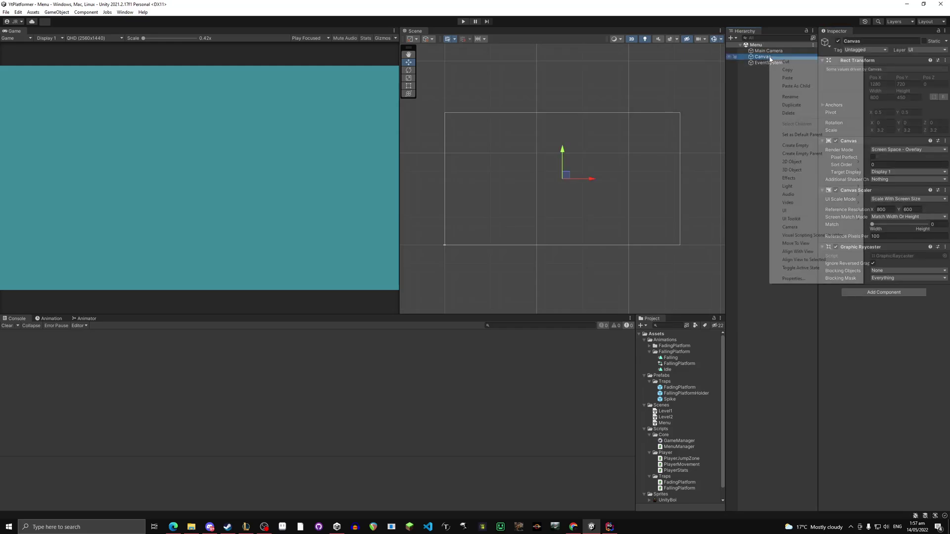
left_click(797, 78)
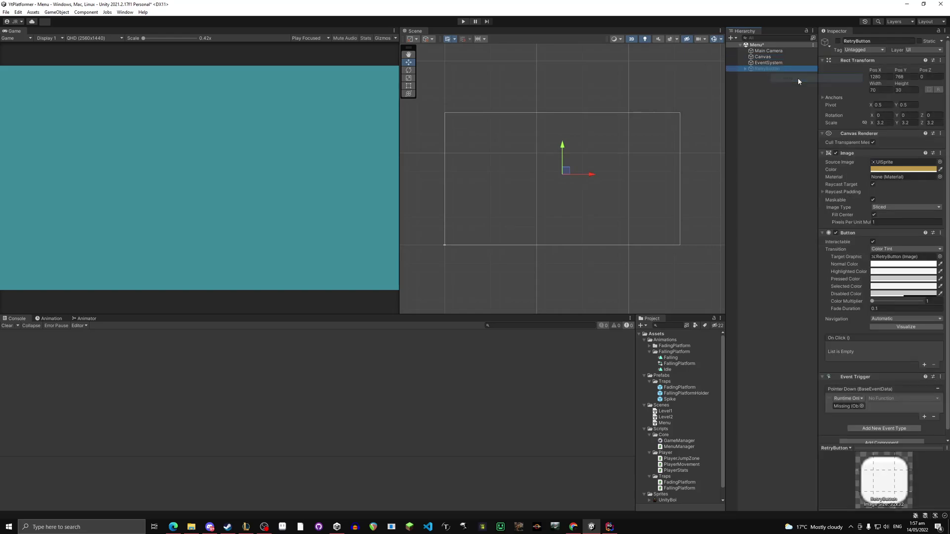
left_click_drag(771, 69, 770, 58)
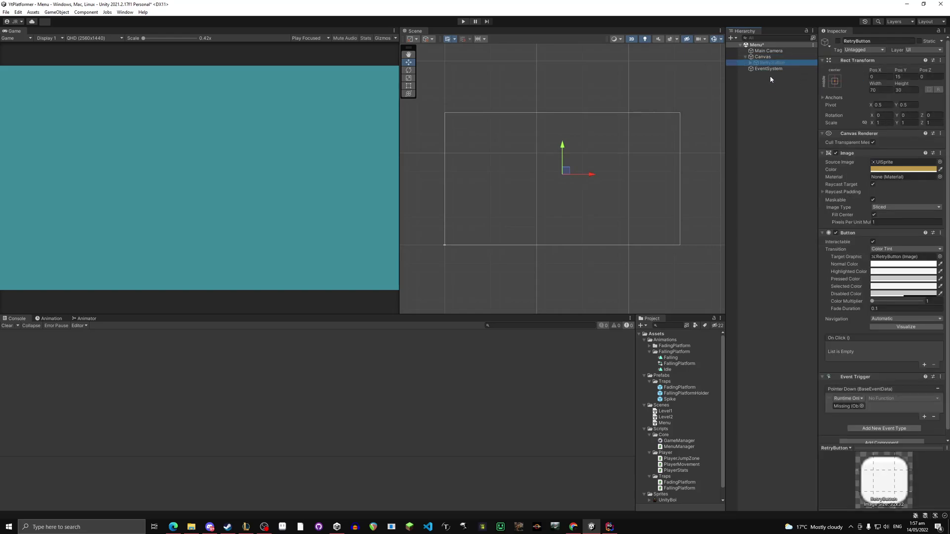
left_click(837, 41)
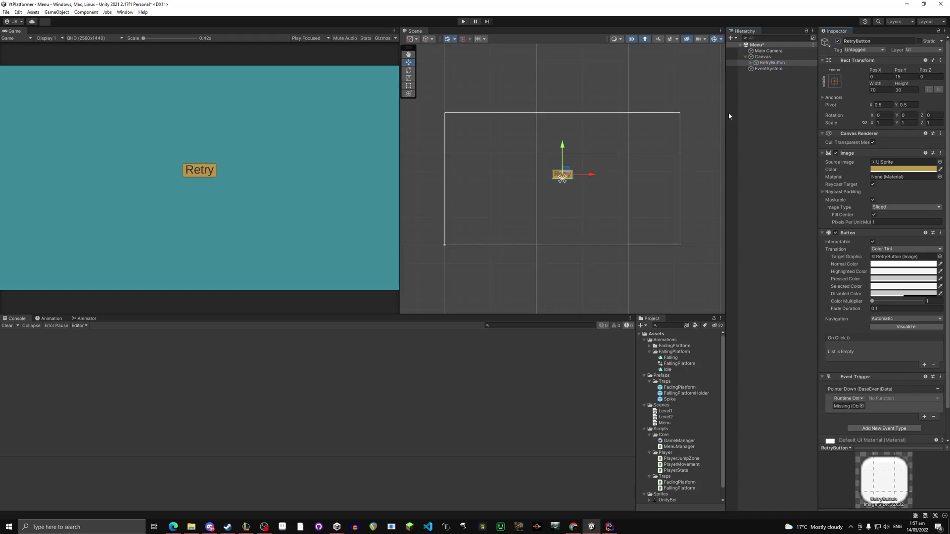
left_click(906, 77)
key("ctrl+s")
Duplicate the RetryButton, set the copy's Pos Y to -15 and save the scene
left_click(766, 63)
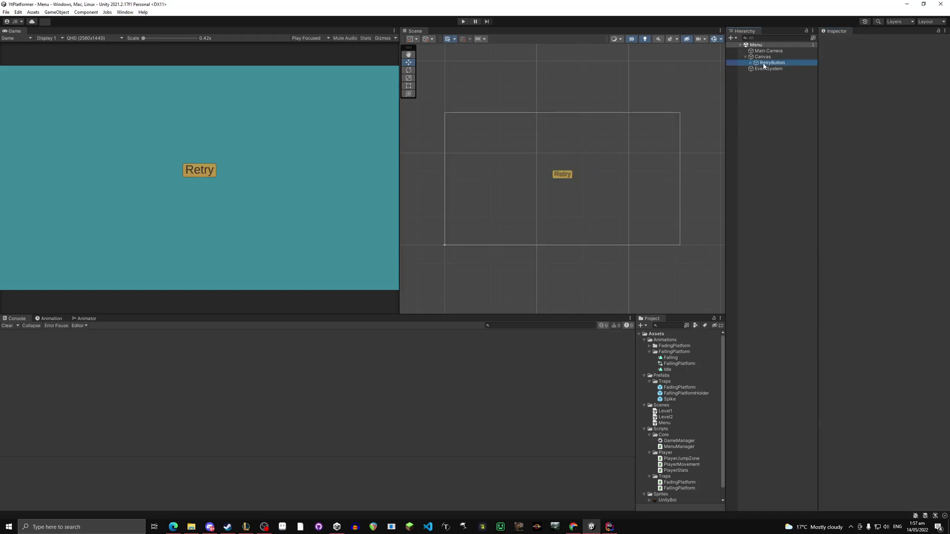
key("ctrl+d")
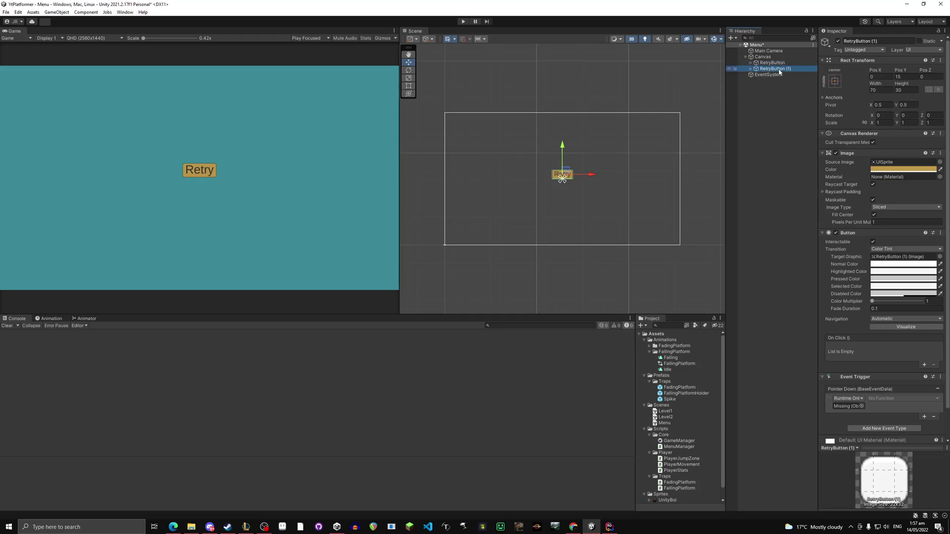
left_click(903, 77)
left_click(896, 77)
type("-")
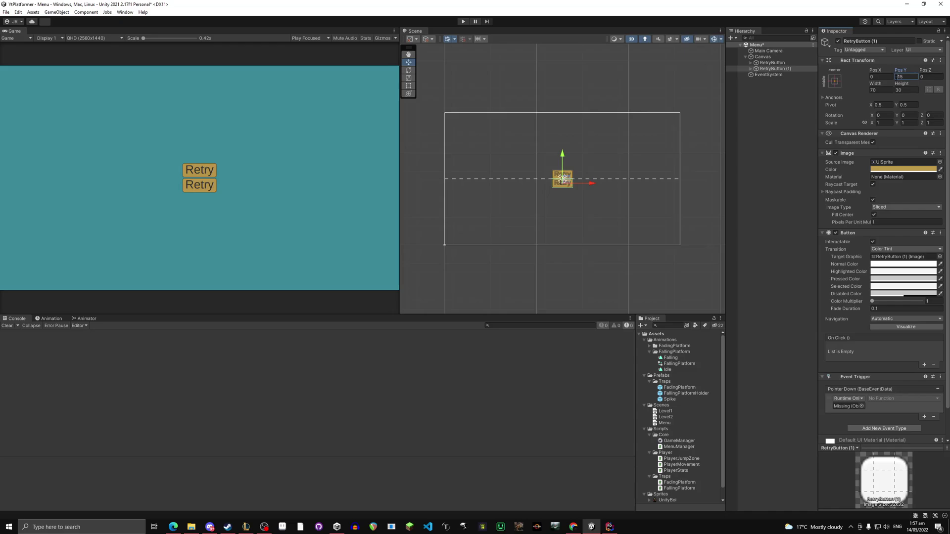
left_click(774, 103)
key("ctrl+s")
Rename the duplicated button to QuitButton and its child text object to QuitText
left_click(772, 70)
left_click(857, 41)
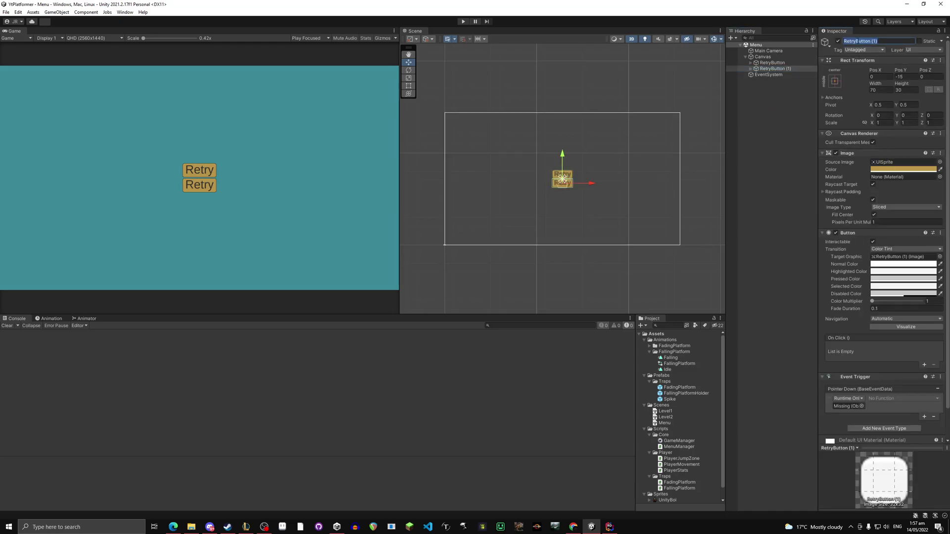
type("QuitButton")
key("Return")
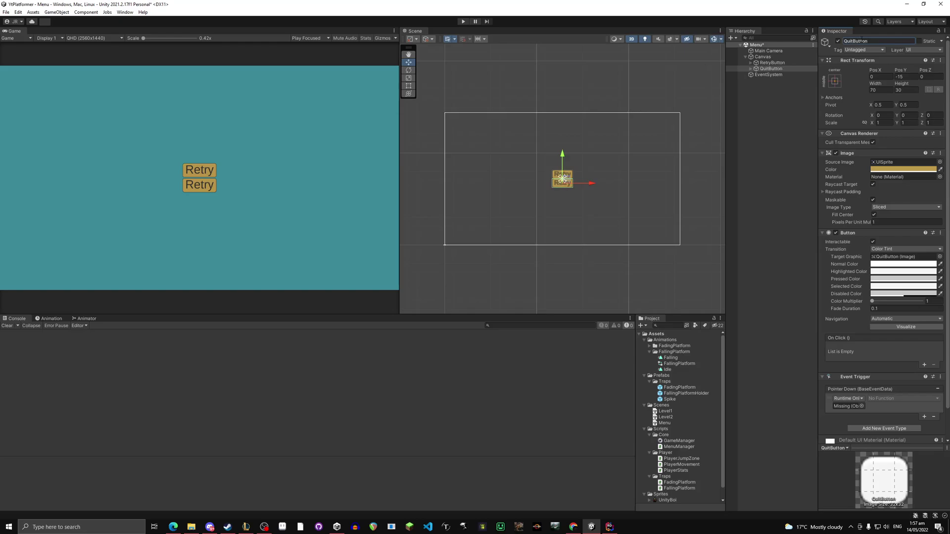
left_click(750, 69)
left_click(774, 74)
left_click(854, 41)
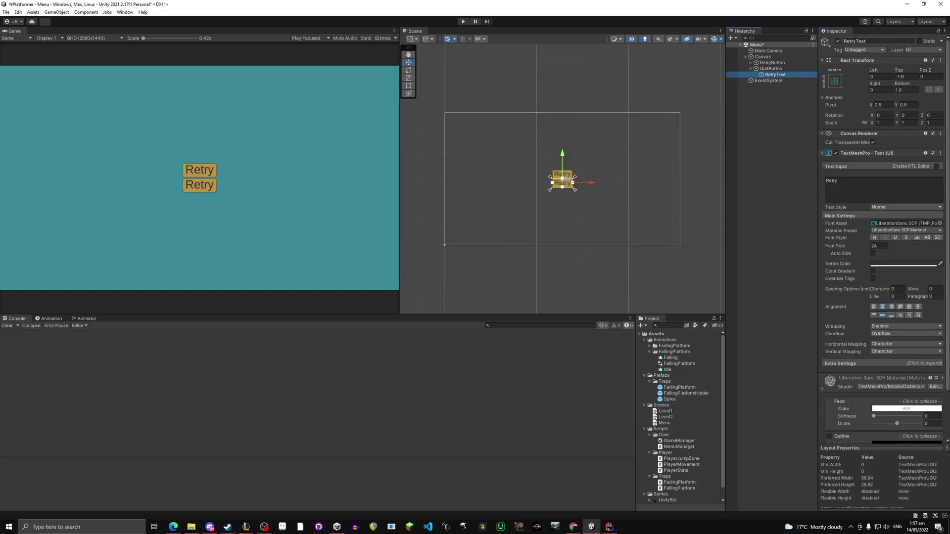
type("Qui")
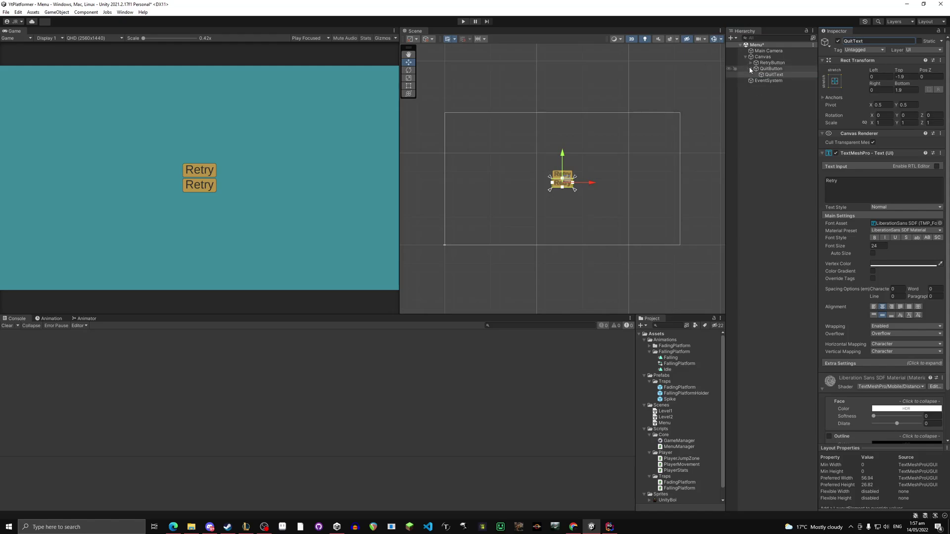
Change the QuitText label to read Quit
left_click(838, 181)
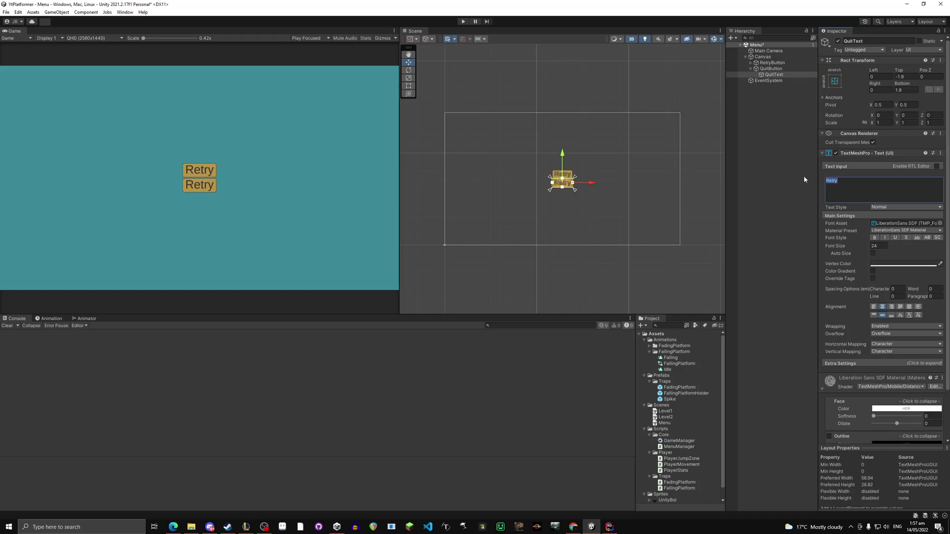
type("Quit")
key("Return")
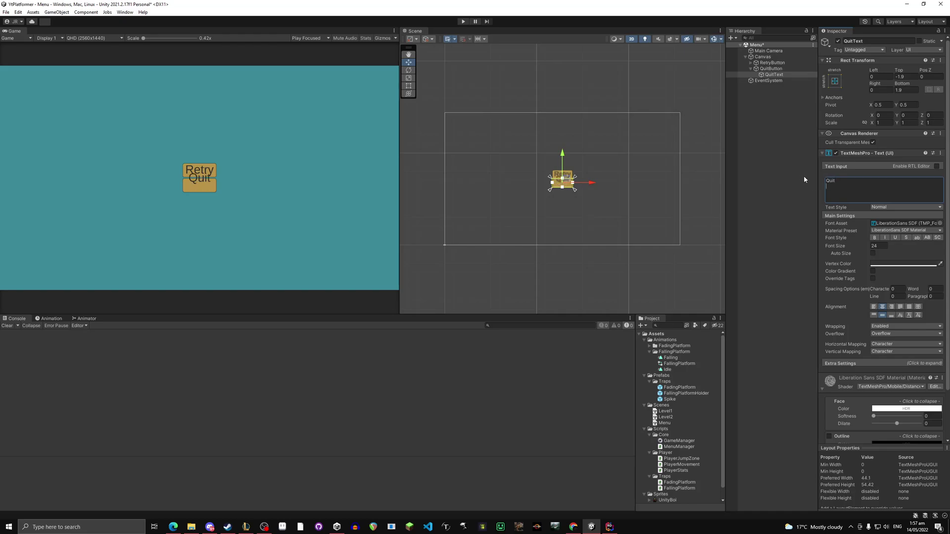
left_click(778, 75)
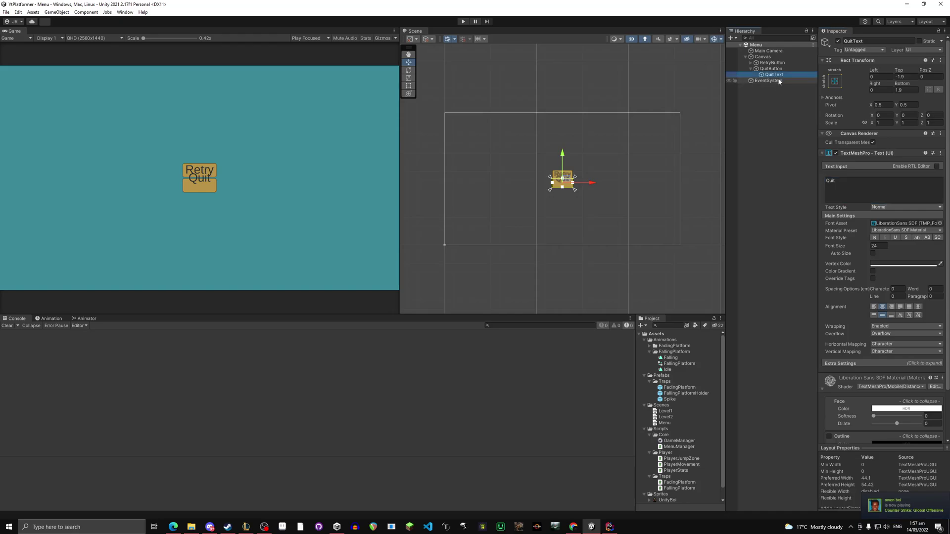
left_click_drag(562, 152, 563, 157)
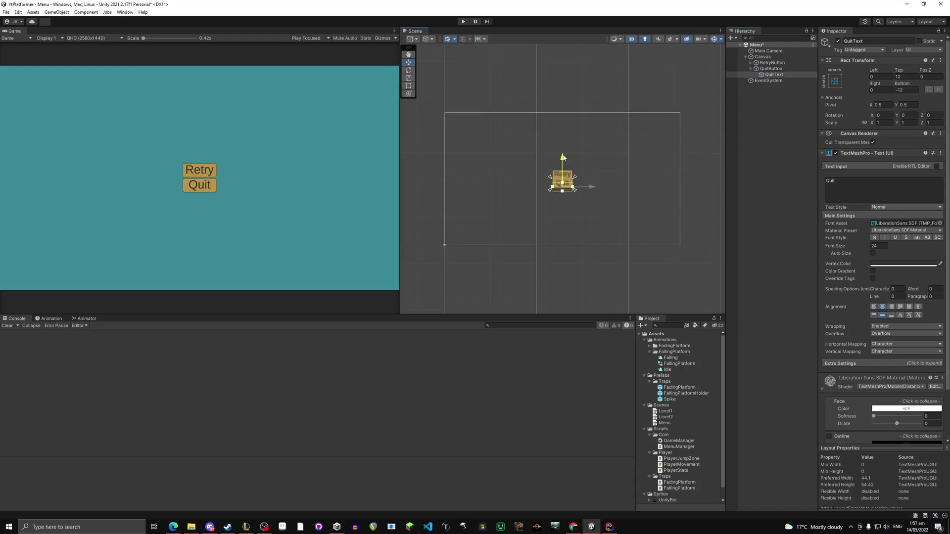
key("ctrl+z")
Remove the trailing line break from the QuitText label and collapse the QuitButton in the hierarchy
left_click(834, 188)
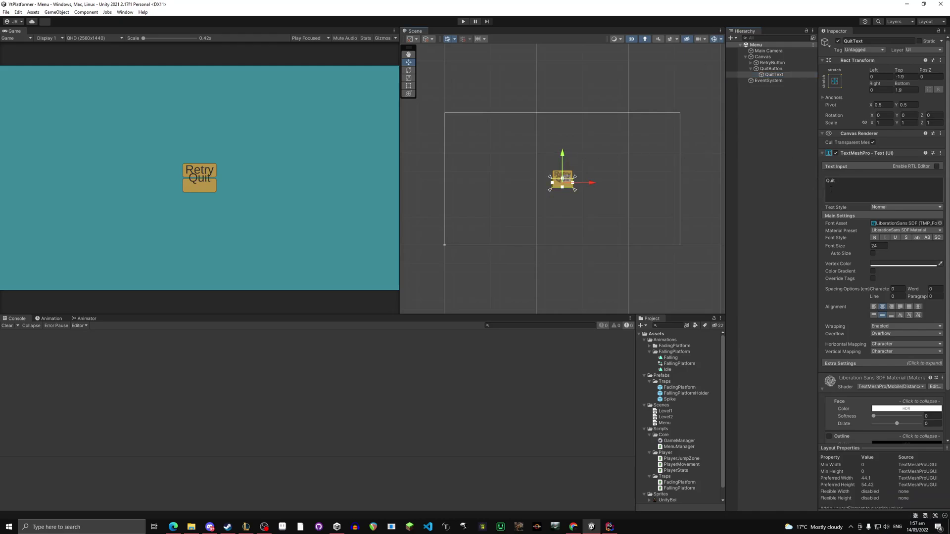
key("BackSpace")
left_click(769, 158)
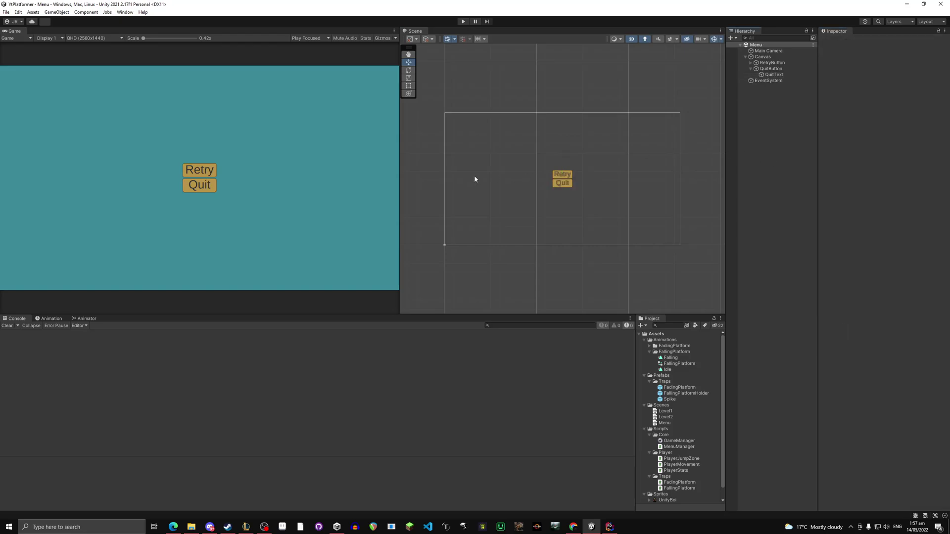
left_click(749, 69)
Create an empty GameObject in the Menu scene named MenuManager
left_click(771, 62)
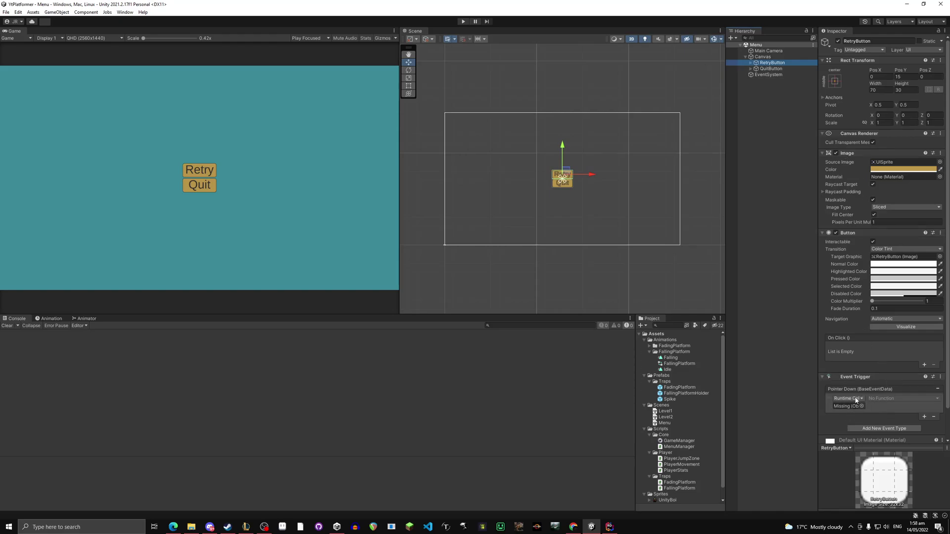
right_click(758, 130)
left_click(821, 222)
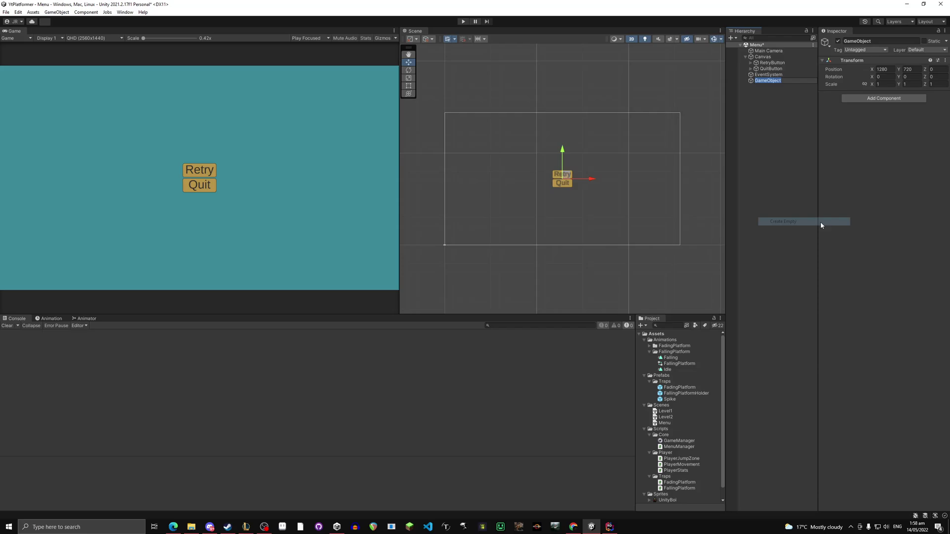
type("MenuMan")
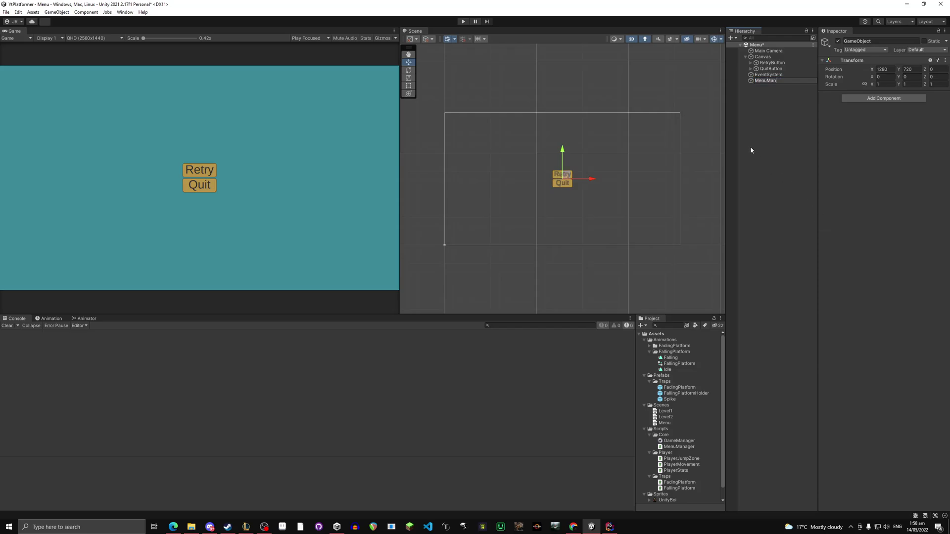
type("ager")
key("Return")
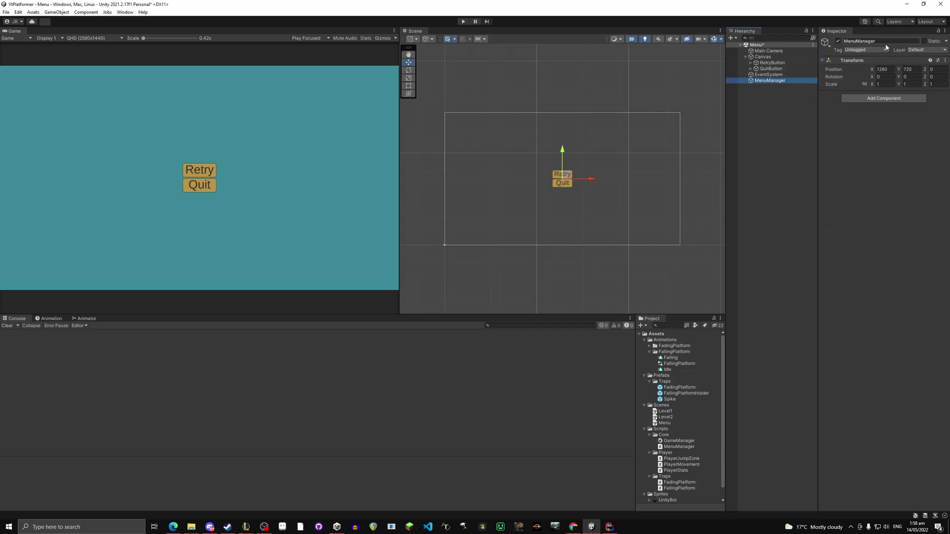
Set the MenuManager object's position to X 0 and Y 0
left_click(883, 69)
type("0")
key("Tab")
type("0")
key("Return")
left_click(763, 93)
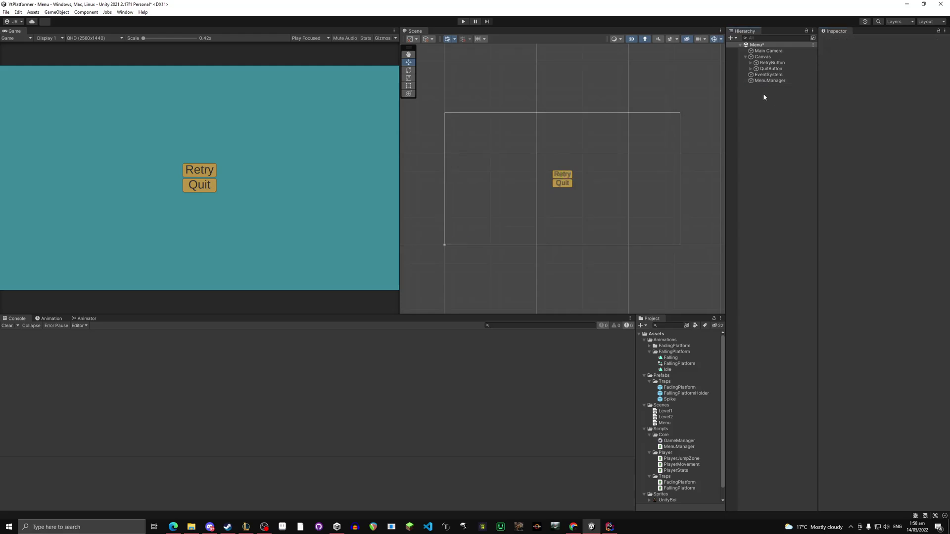
Save the scene and assign the MenuManager object as the Pointer Down event target on both RetryButton and QuitButton
key("ctrl+s")
left_click(771, 62)
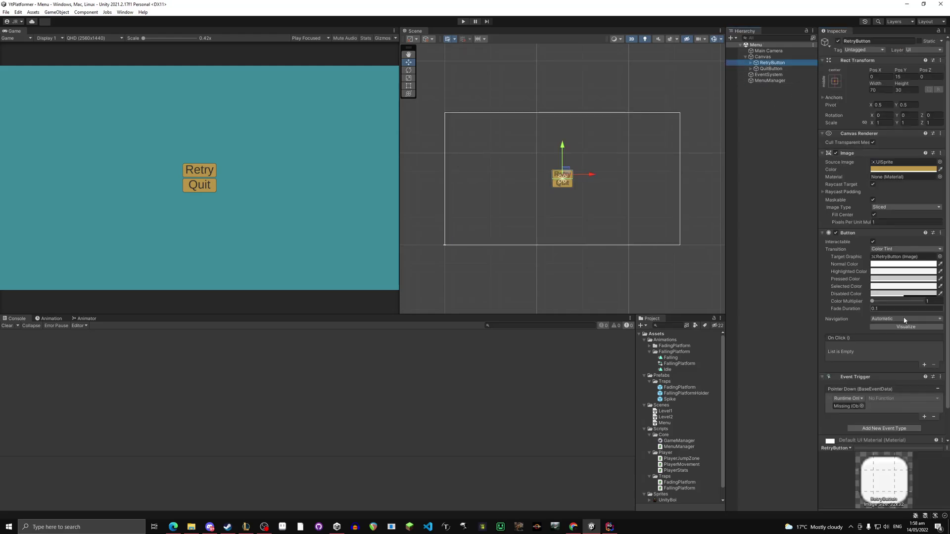
left_click(771, 69, "ctrl")
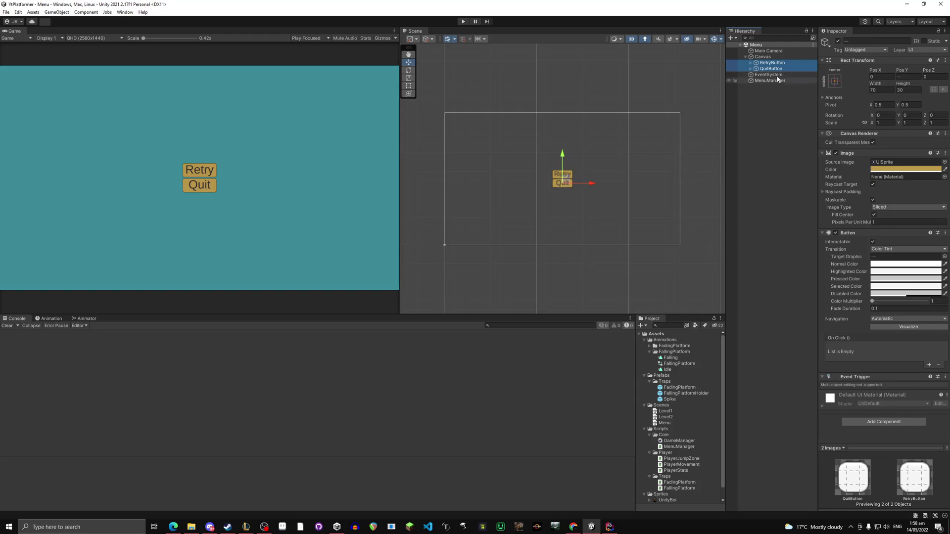
left_click(867, 89)
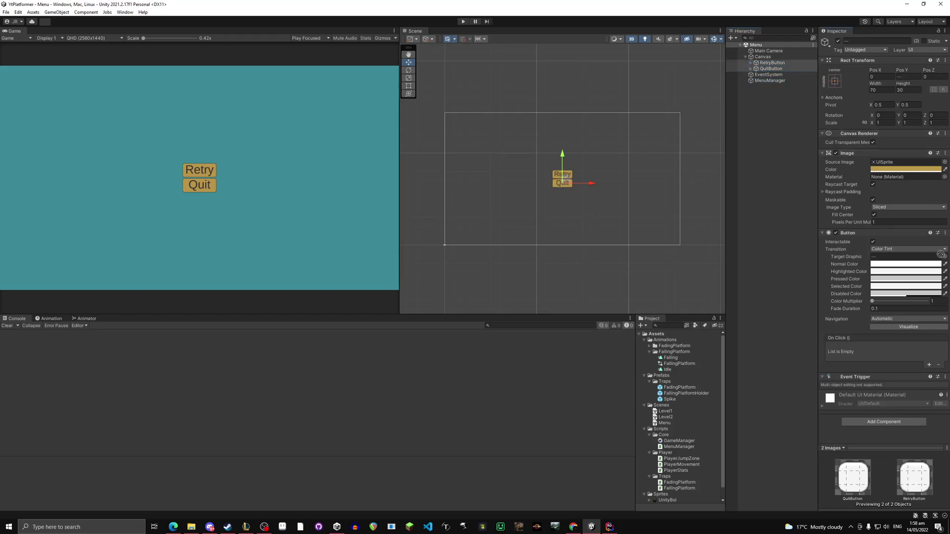
left_click_drag(855, 377, 850, 407)
left_click(772, 63)
left_click(771, 70)
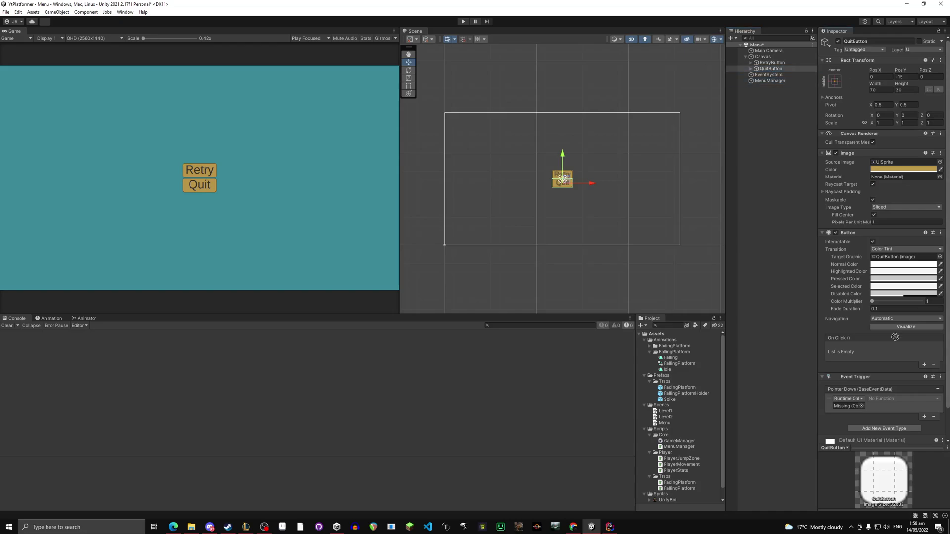
left_click(771, 63)
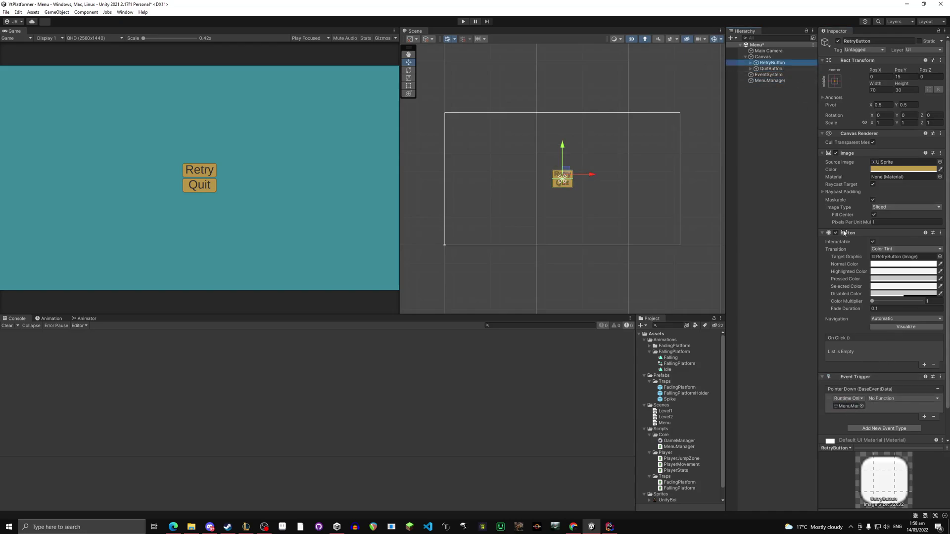
Attach the MenuManager script to the MenuManager object in the scene
left_click(889, 398)
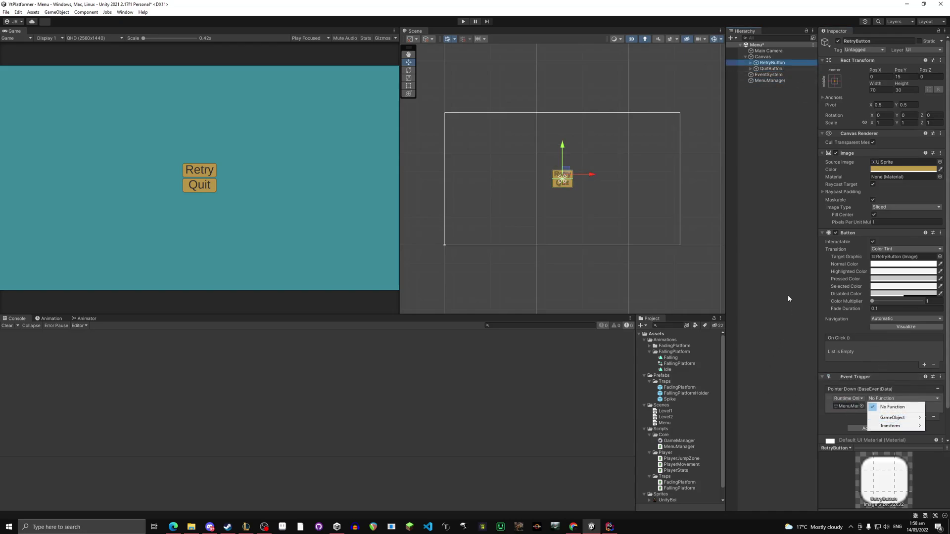
left_click(777, 106)
left_click(770, 81)
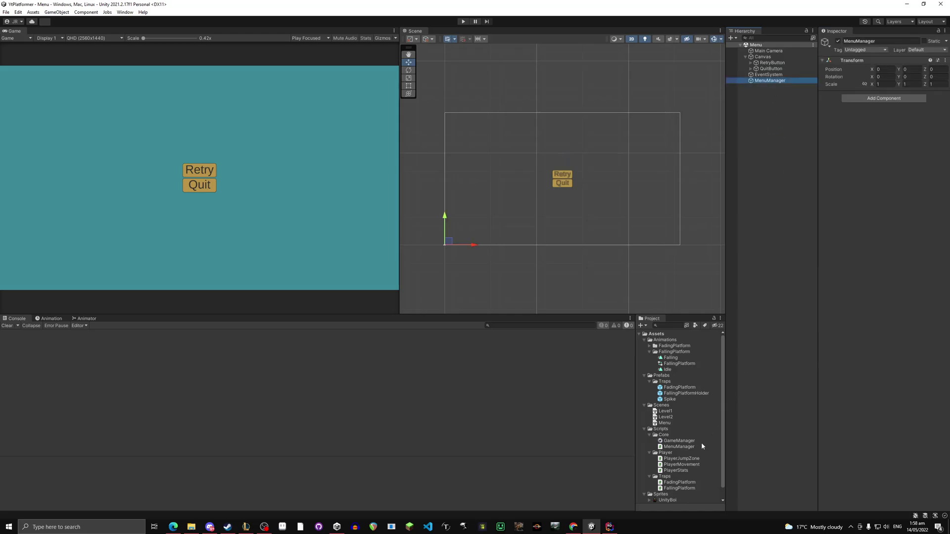
left_click(773, 121)
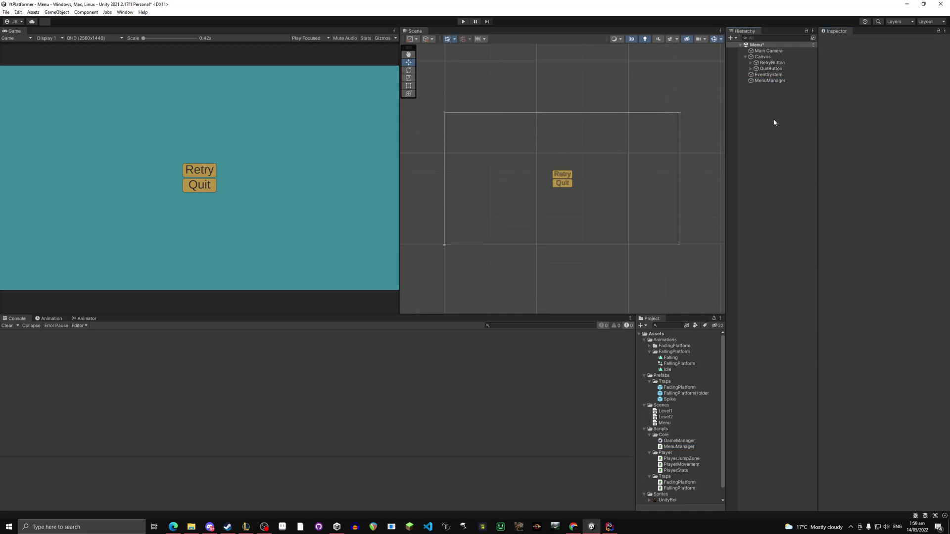
Rename the RetryButton object to PlayButton
left_click(779, 64)
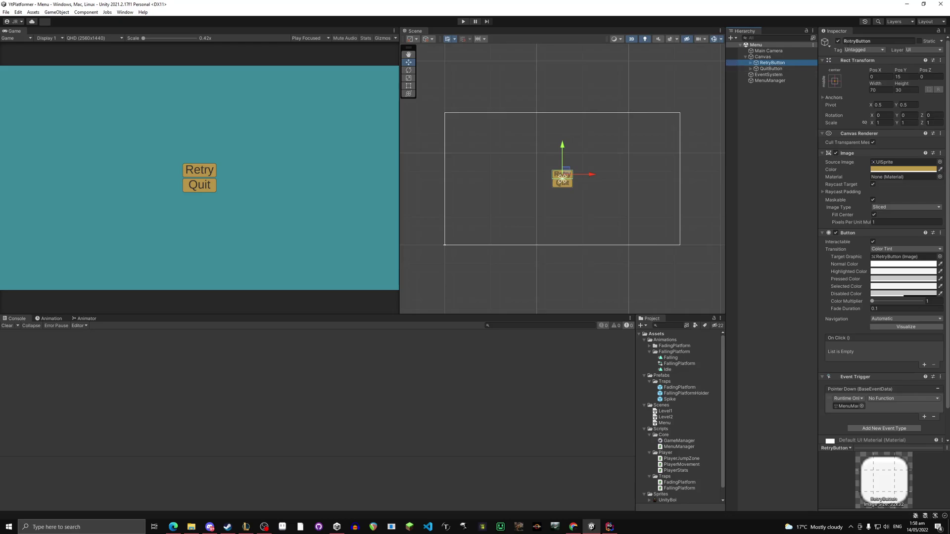
left_click(855, 42)
type("PlayButton")
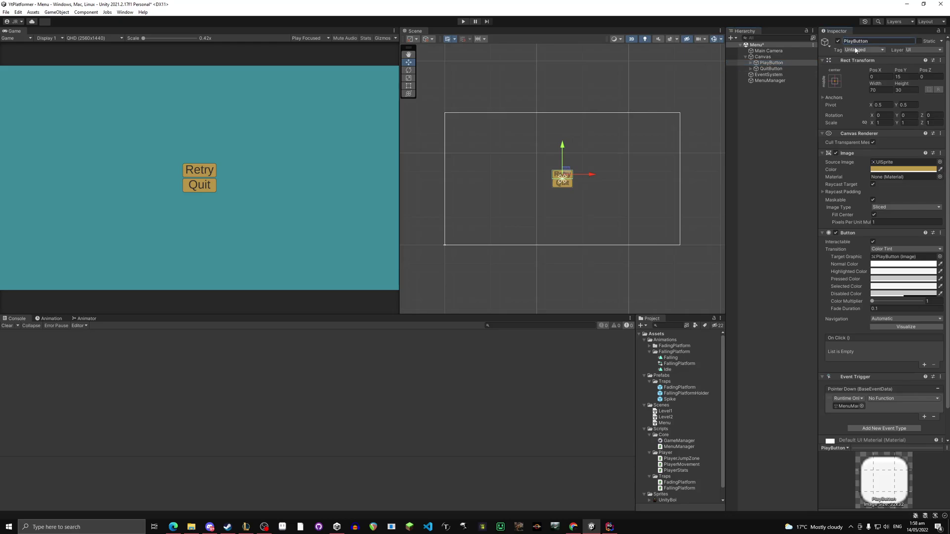
Rename PlayButton's RetryText child to PlayText and change its displayed text to Play
left_click(751, 63)
left_click(766, 68)
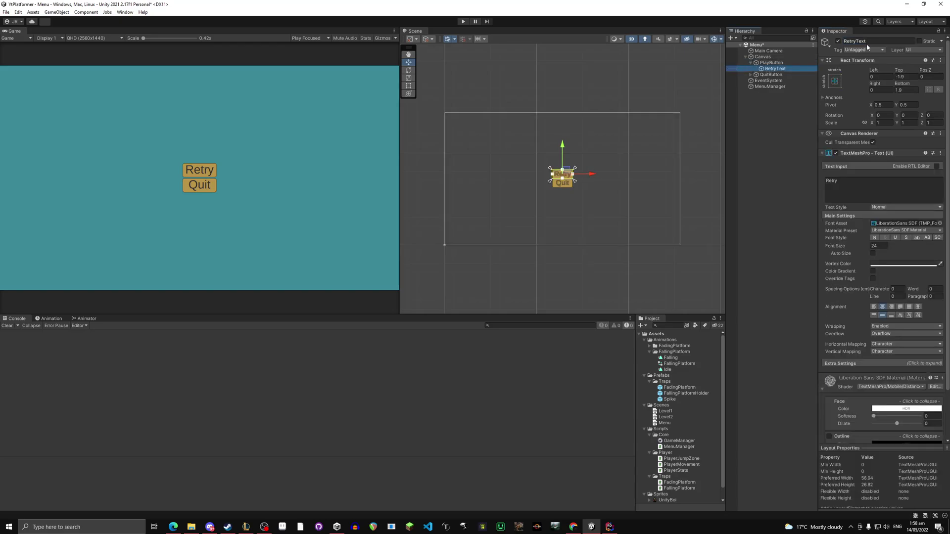
left_click(866, 41)
type("PlayTe")
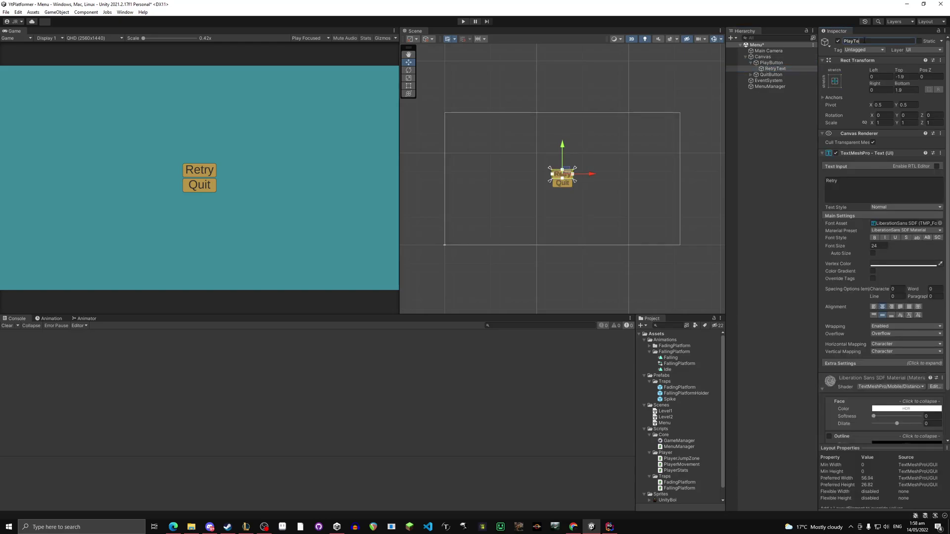
type("xt")
key("Return")
left_click(846, 181)
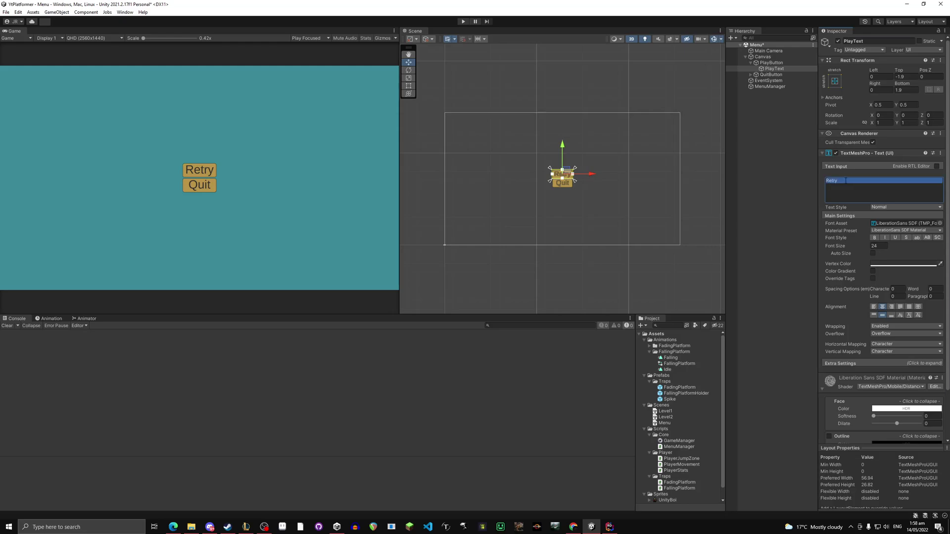
type("Play")
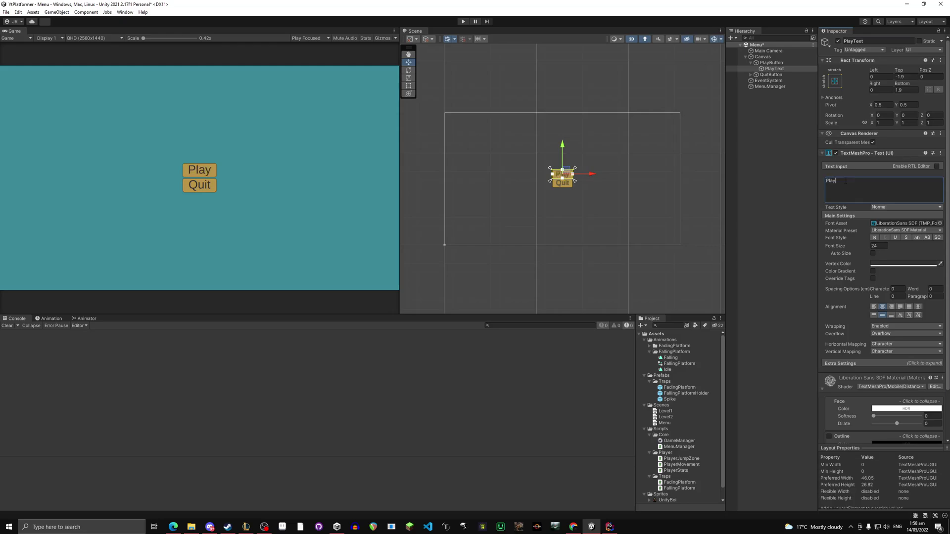
left_click(773, 132)
left_click(751, 62)
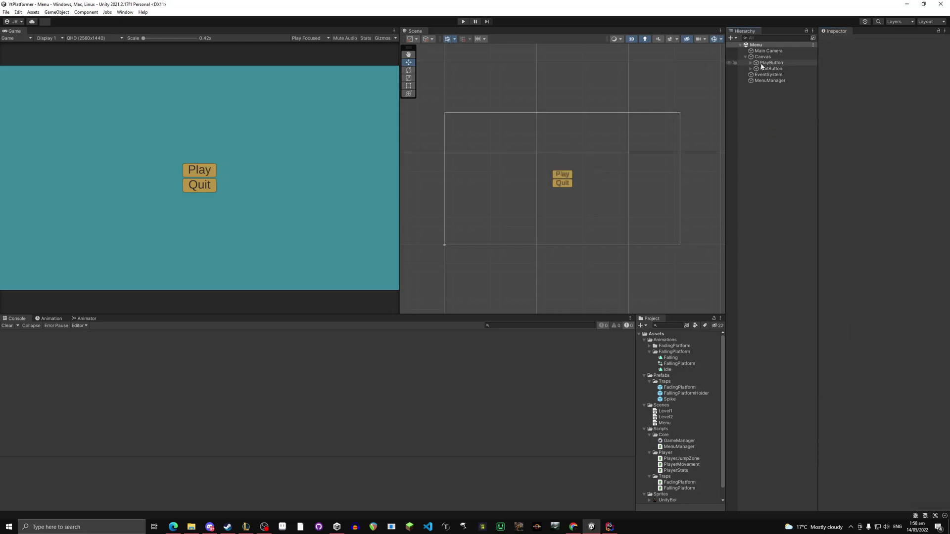
Set PlayButton's Pointer Down event to call the MenuManager script's PLay() function
left_click(765, 64)
left_click(896, 399)
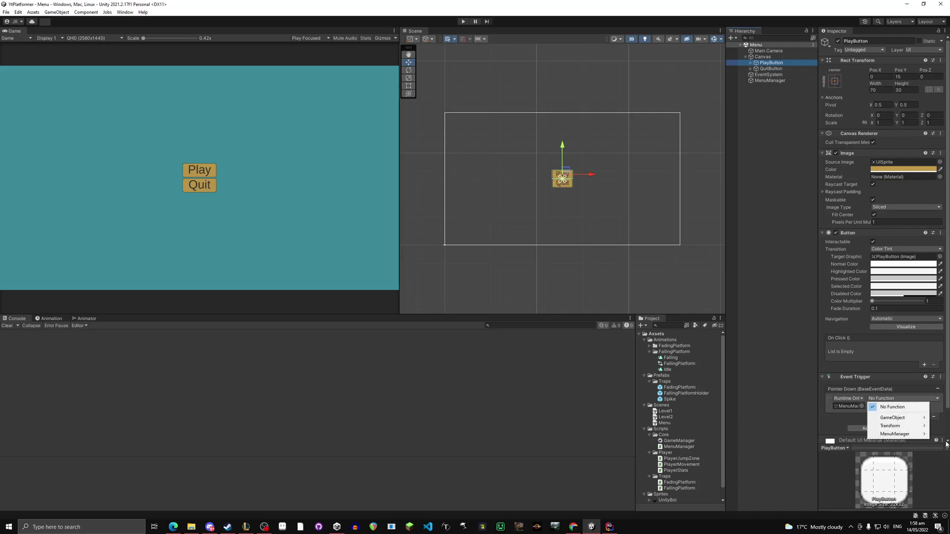
mouse_move(895, 434)
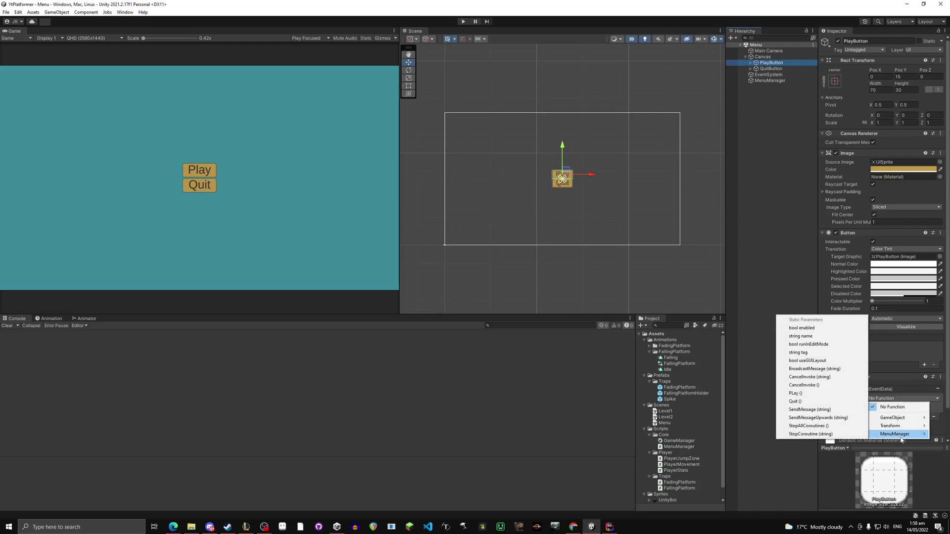
left_click(808, 394)
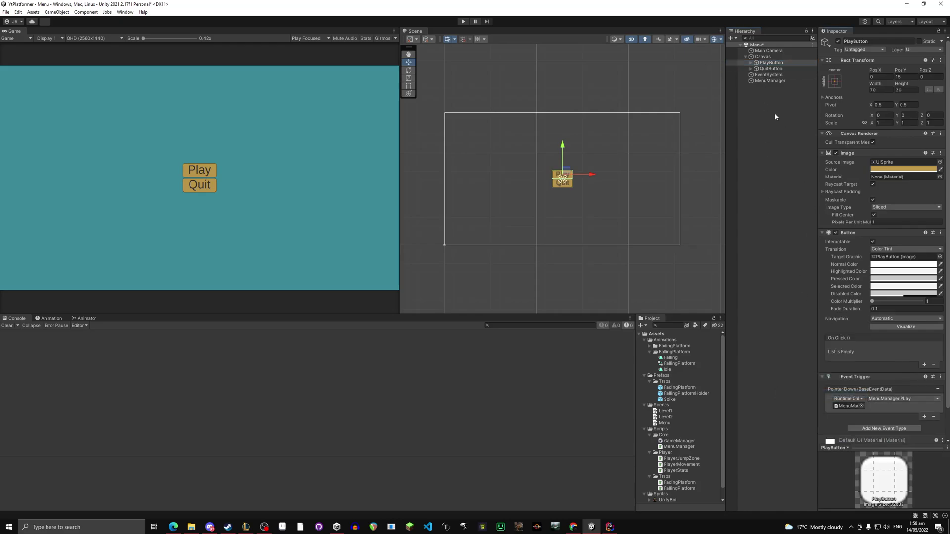
Set QuitButton's Pointer Down event to call the MenuManager script's Quit() function
left_click(769, 69)
left_click(901, 399)
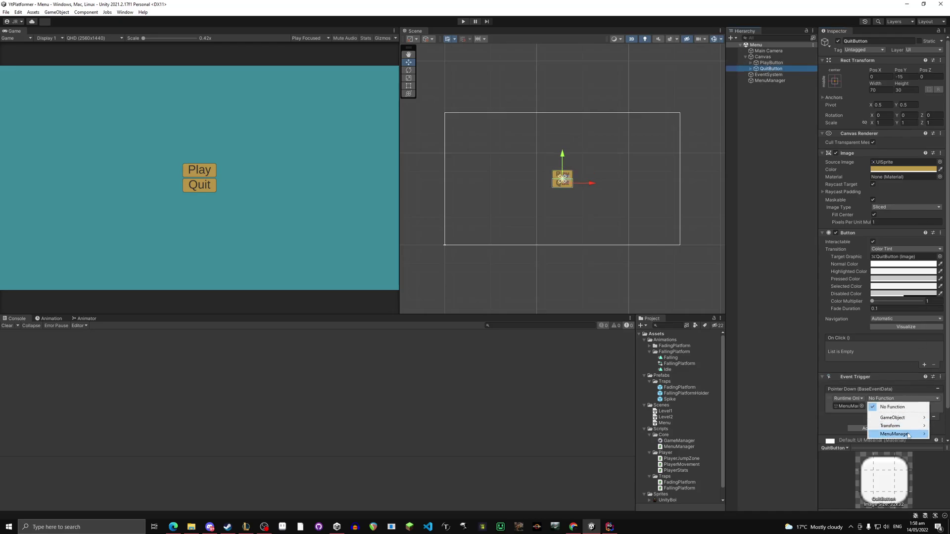
left_click(742, 297)
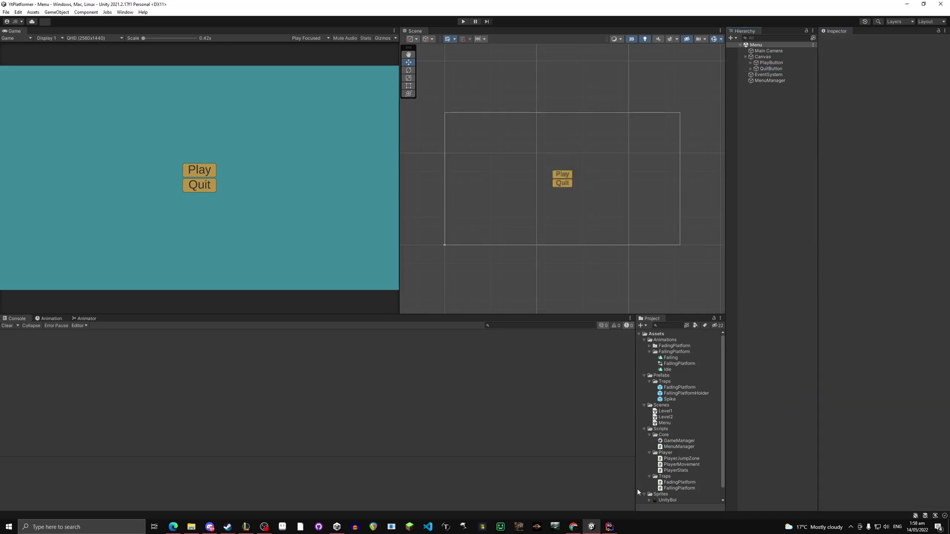
Switch to Rider, correct the MenuManager script's PLay method name to Play, and return to Unity
left_click(609, 526)
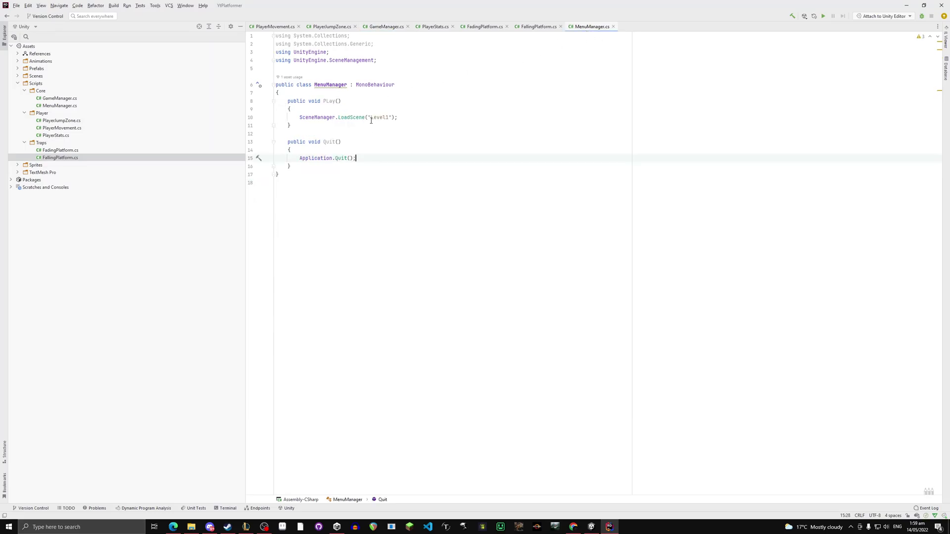
left_click(329, 102)
key("BackSpace")
type("l")
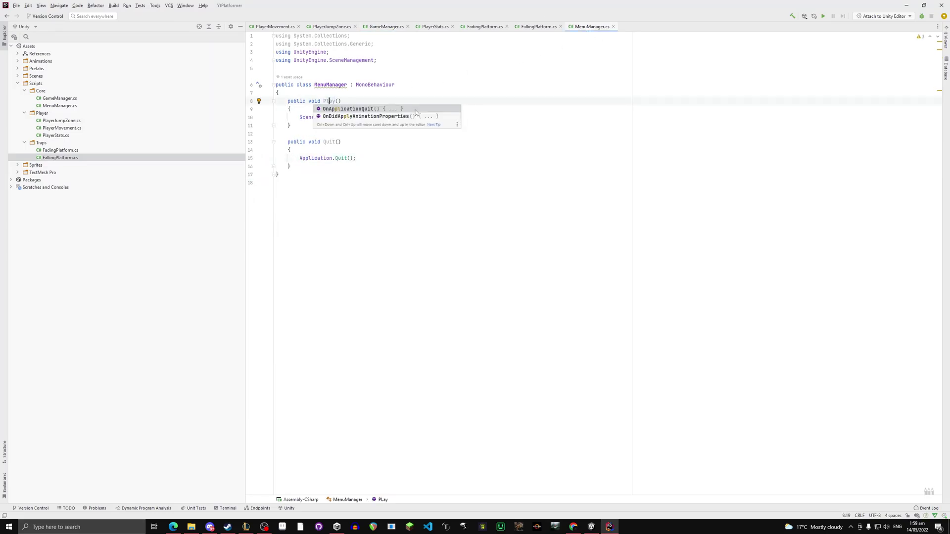
key("Escape")
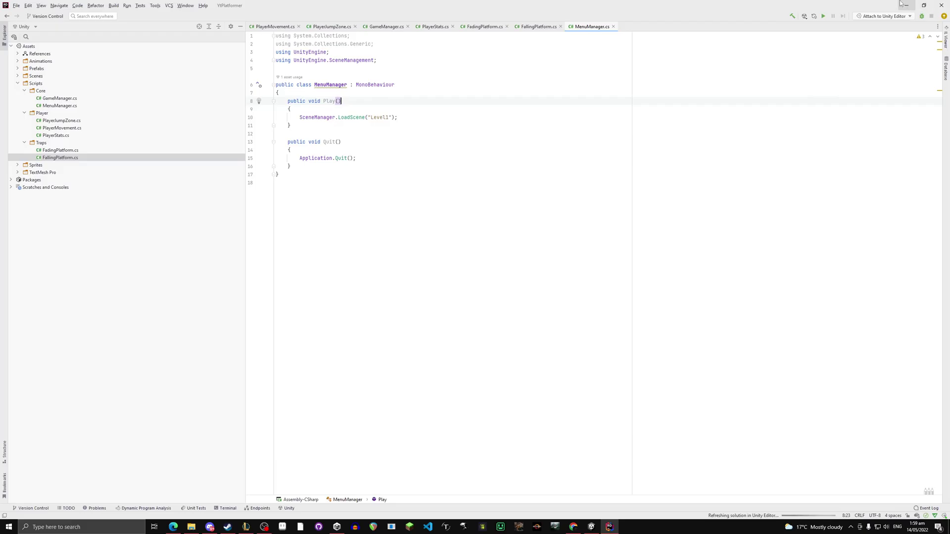
left_click(906, 5)
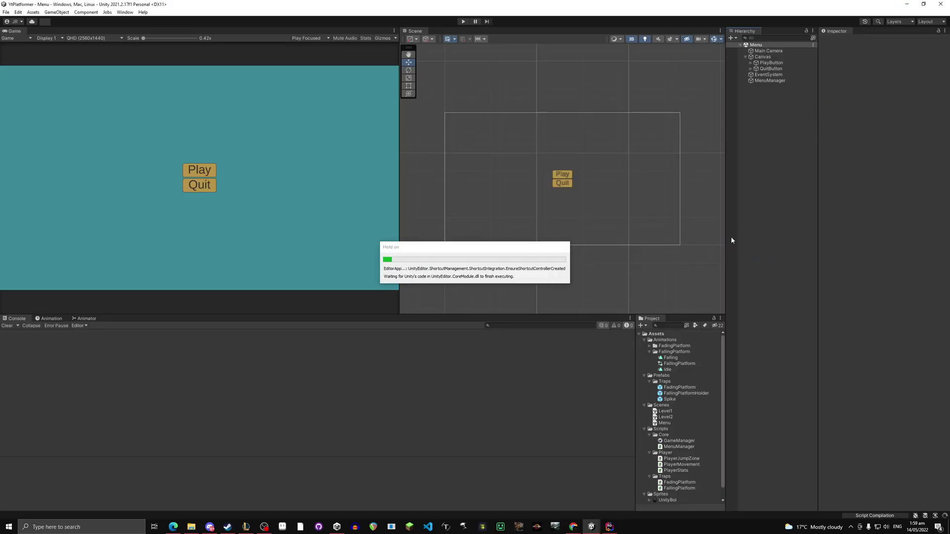
Run the Menu scene to try its Play button, and stop the game
left_click(462, 22)
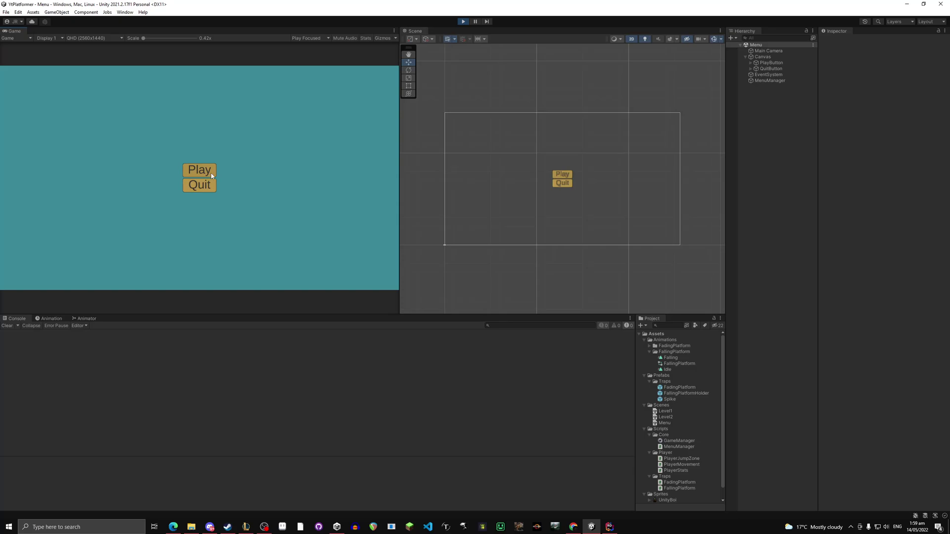
left_click(465, 22)
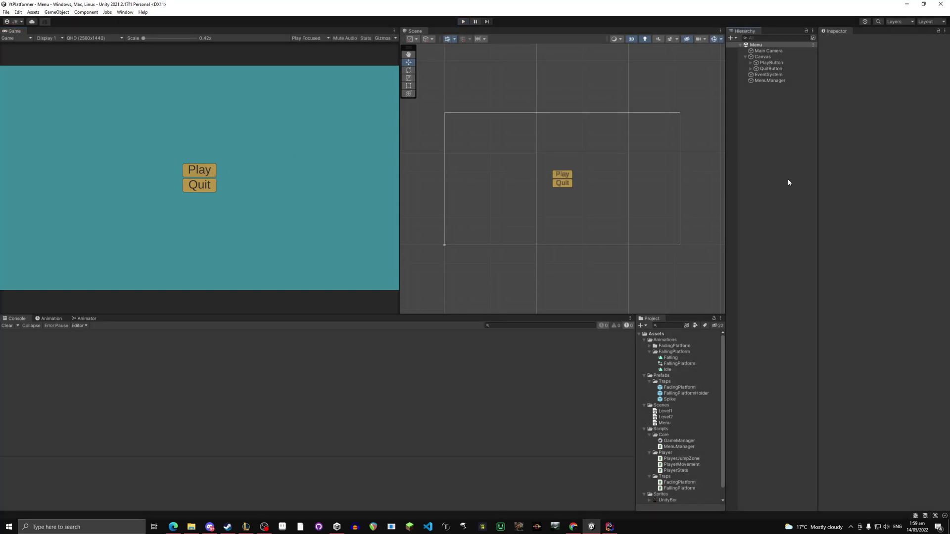
Reassign PlayButton's Pointer Down event to the MenuManager script's Play() function and save the scene
left_click(767, 63)
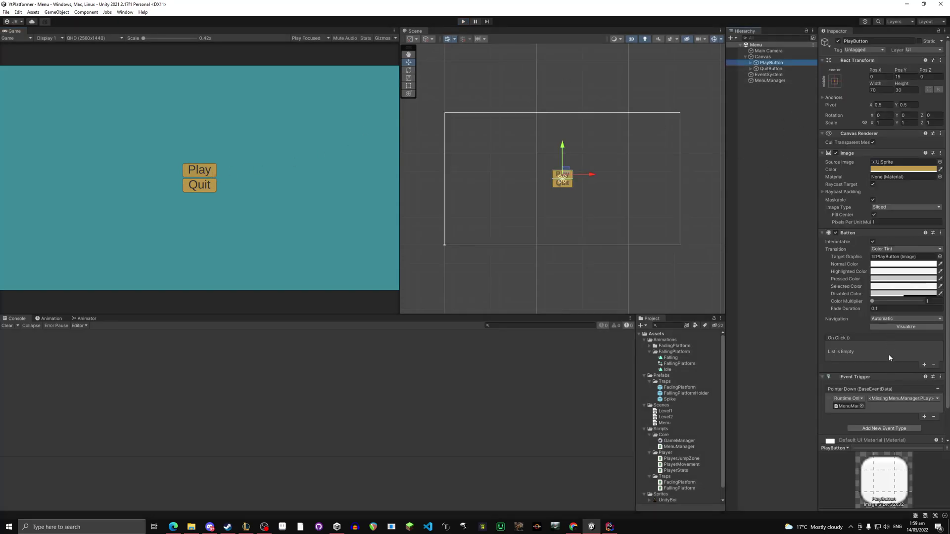
left_click(902, 399)
mouse_move(894, 434)
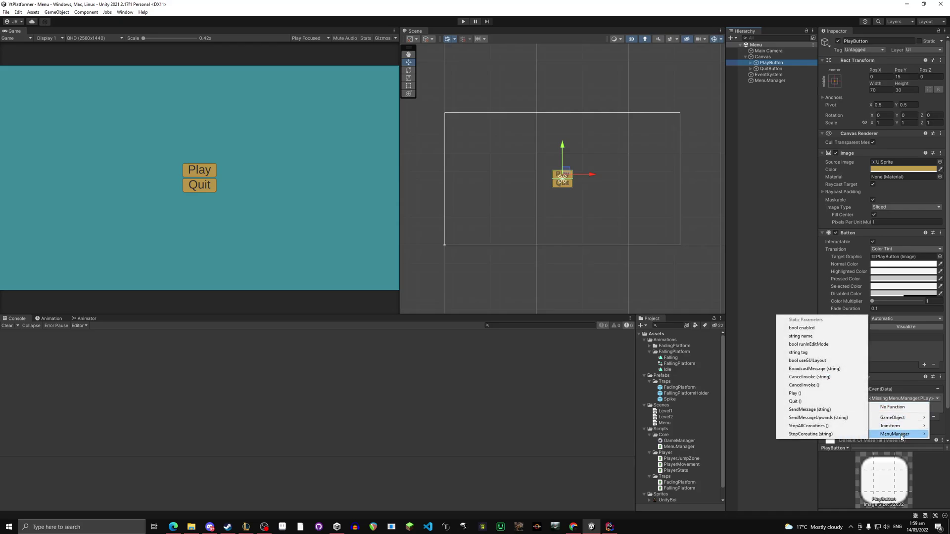
left_click(795, 394)
left_click(770, 265)
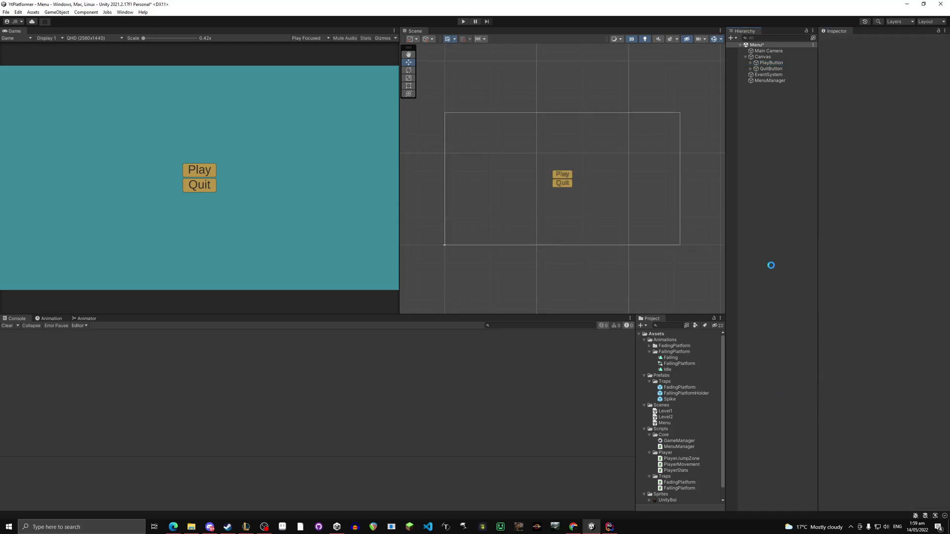
Run the game and test starting Level1 from the menu, falling off the platform and returning to the menu twice
left_click(463, 22)
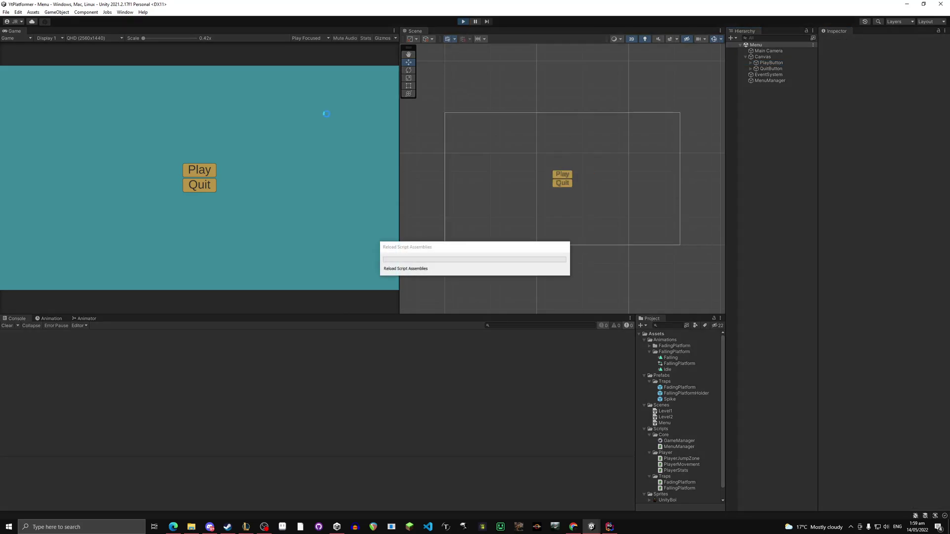
left_click(210, 172)
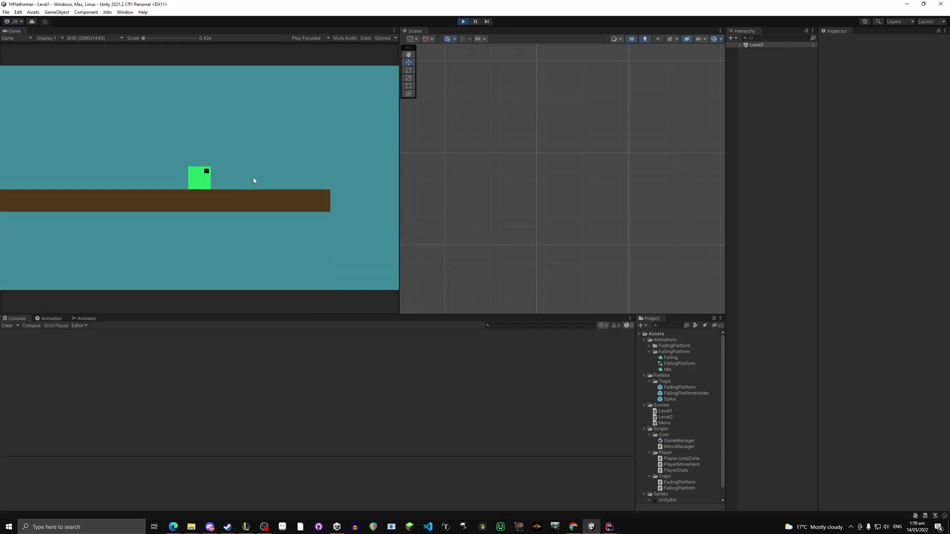
key("d")
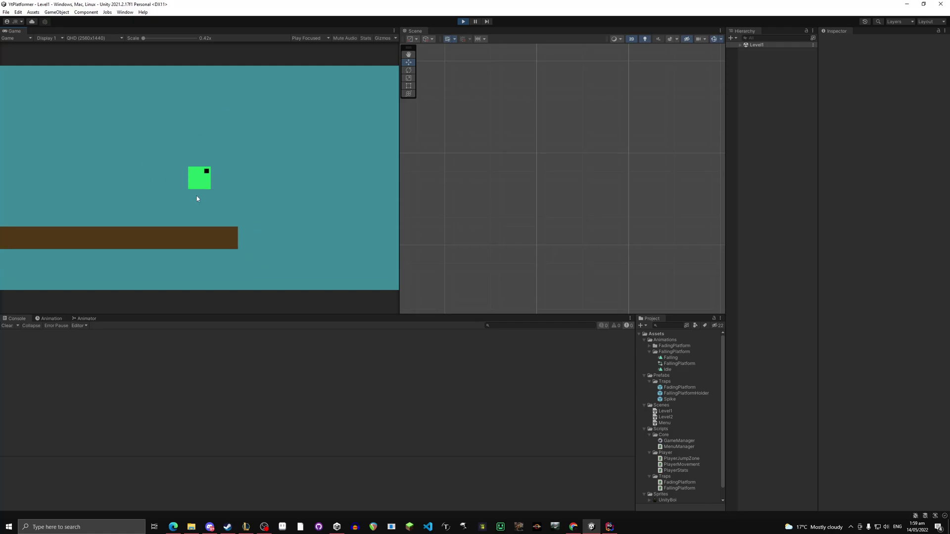
left_click(205, 188)
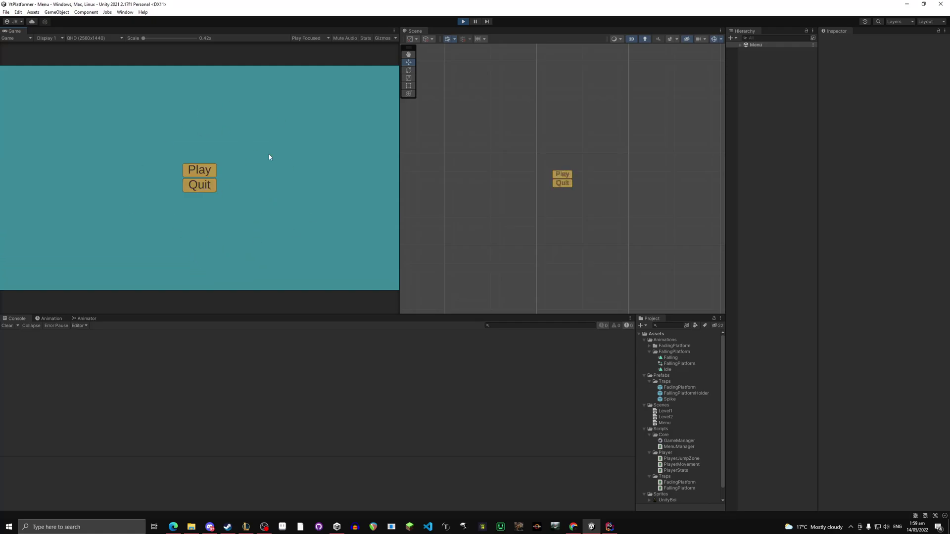
left_click(200, 169)
key("d")
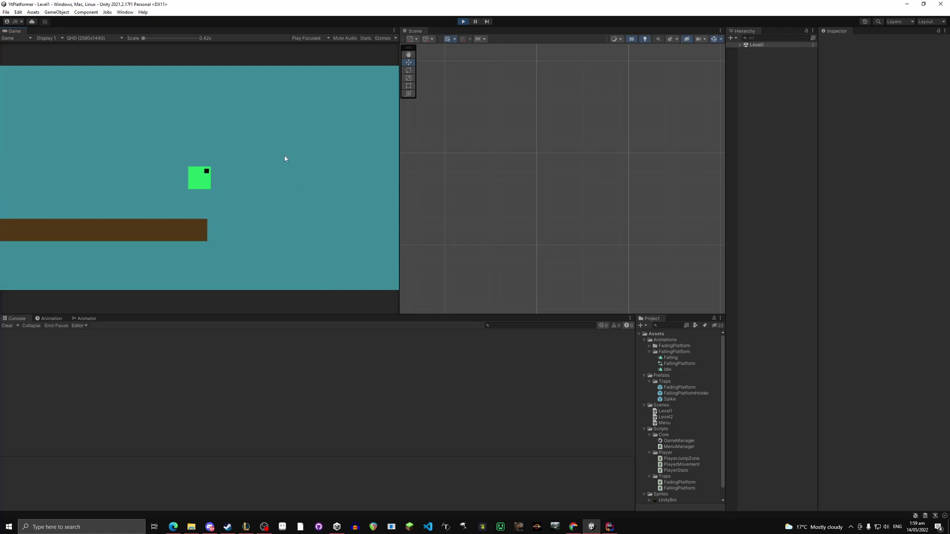
left_click(205, 189)
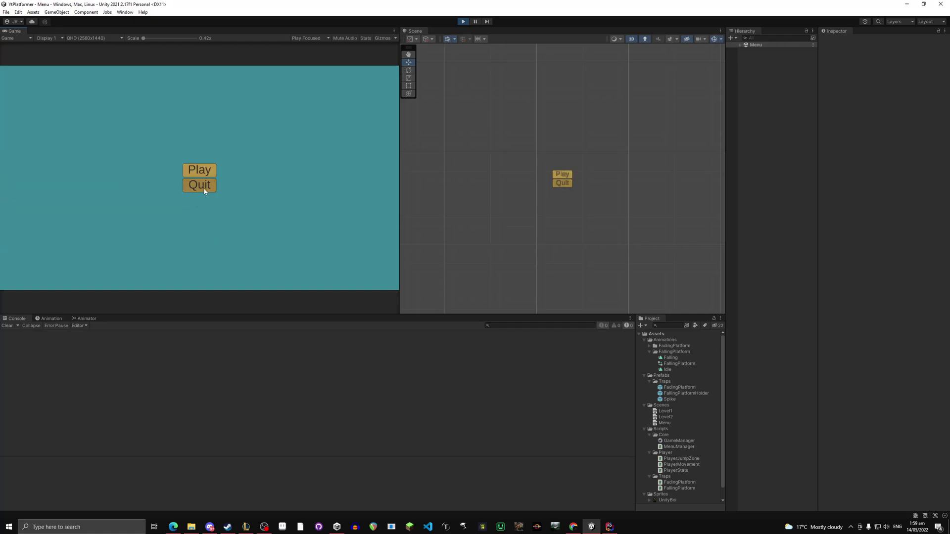
Start Level1 from the running menu once more, move the player to the right, and stop the game
left_click(206, 169)
key("d")
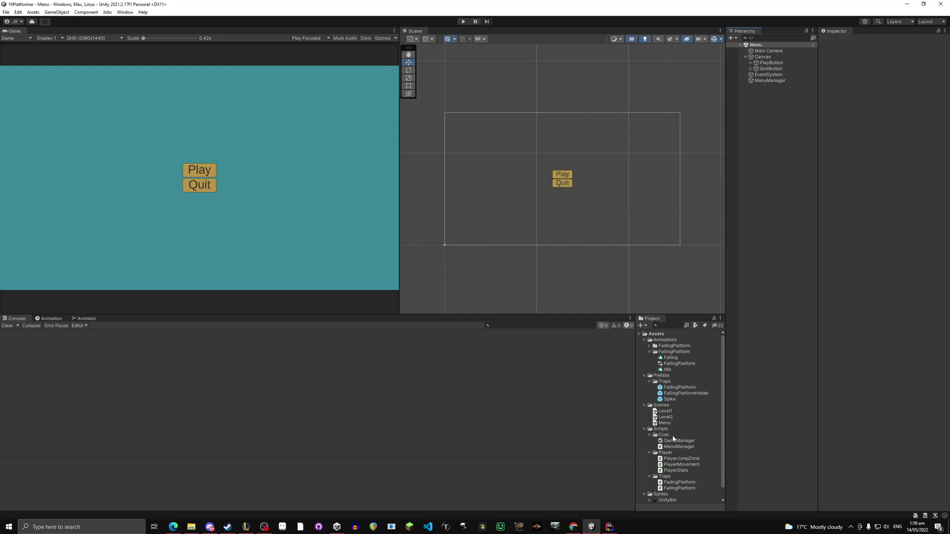
Open the Level1 scene, add a 2D square sprite named FinnishLine, and save the scene
double_click(672, 412)
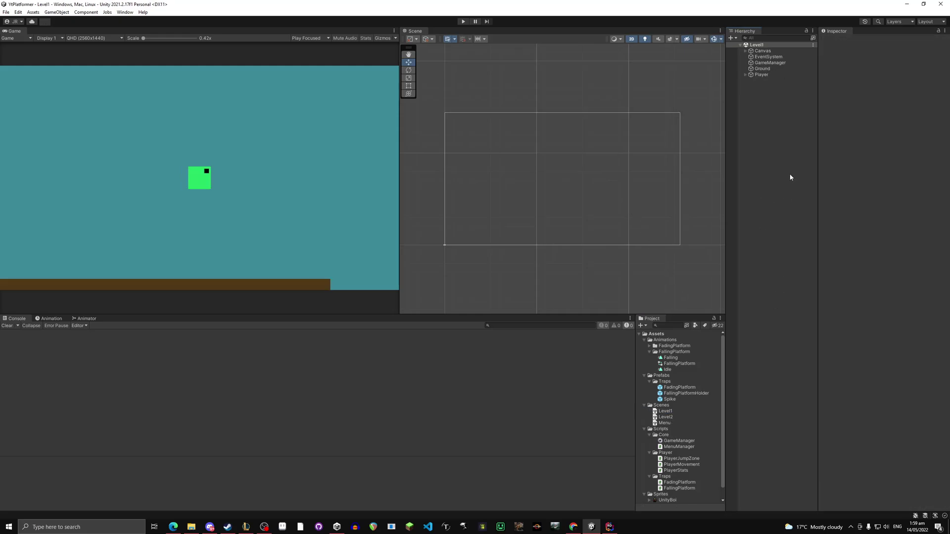
right_click(776, 124)
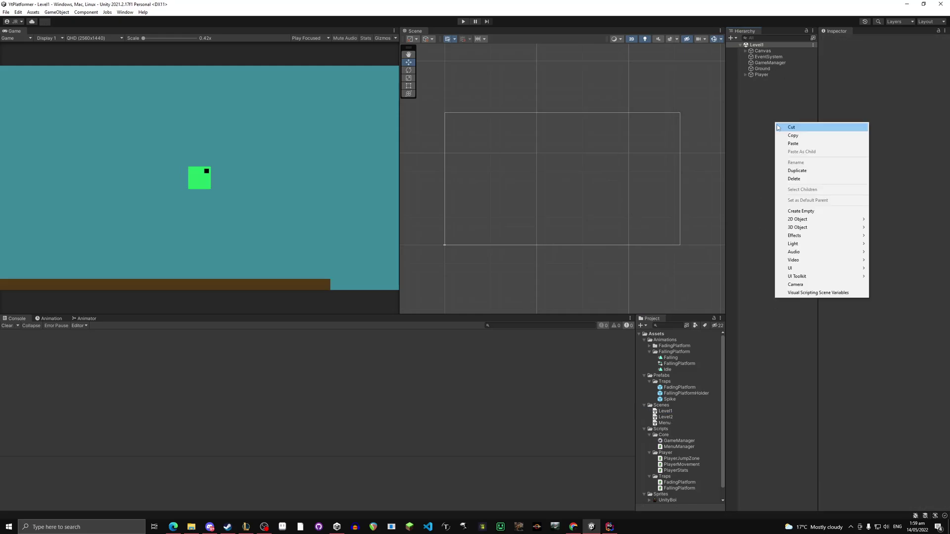
mouse_move(833, 224)
mouse_move(885, 219)
left_click(806, 219)
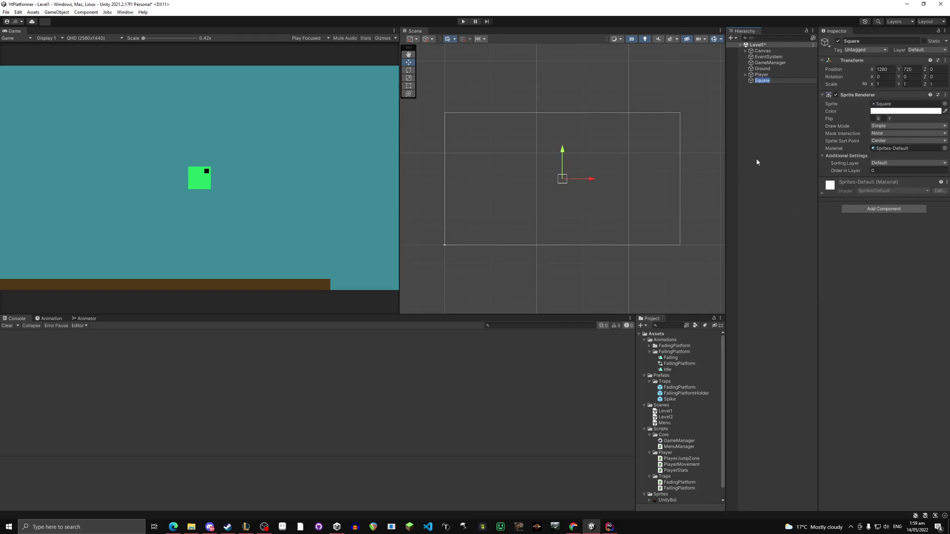
type("FinnishLine")
key("Return")
key("ctrl+s")
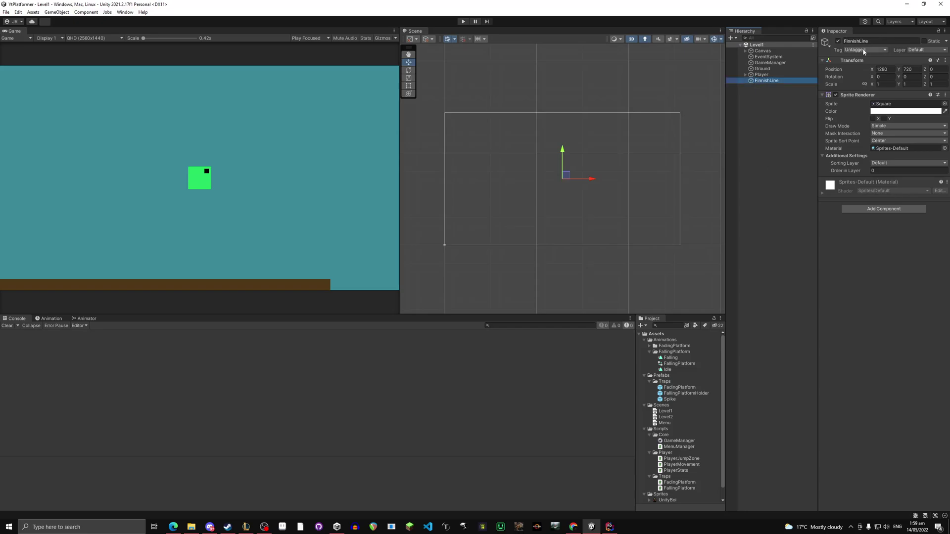
Check the project's tag list and assign the FinnishLine tag to the FinnishLine object
left_click(866, 50)
left_click(885, 151)
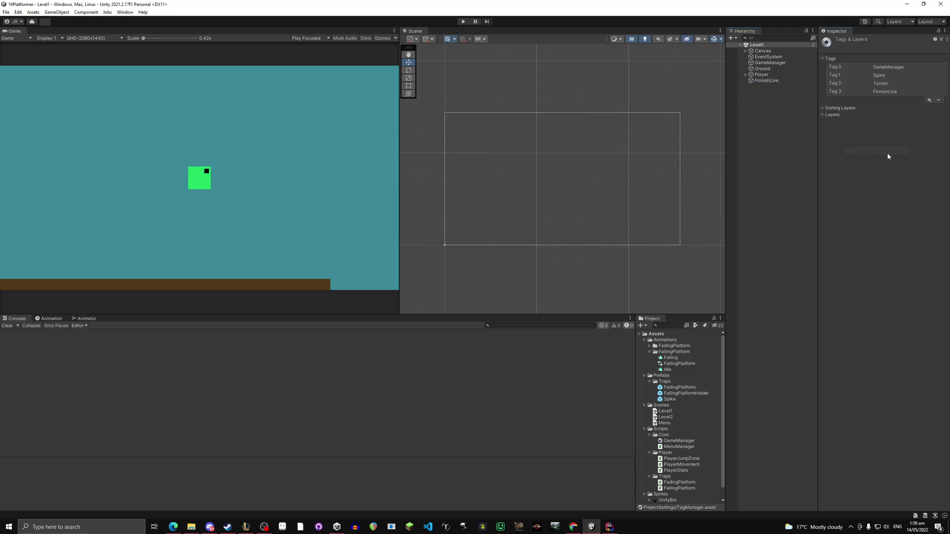
left_click(884, 92)
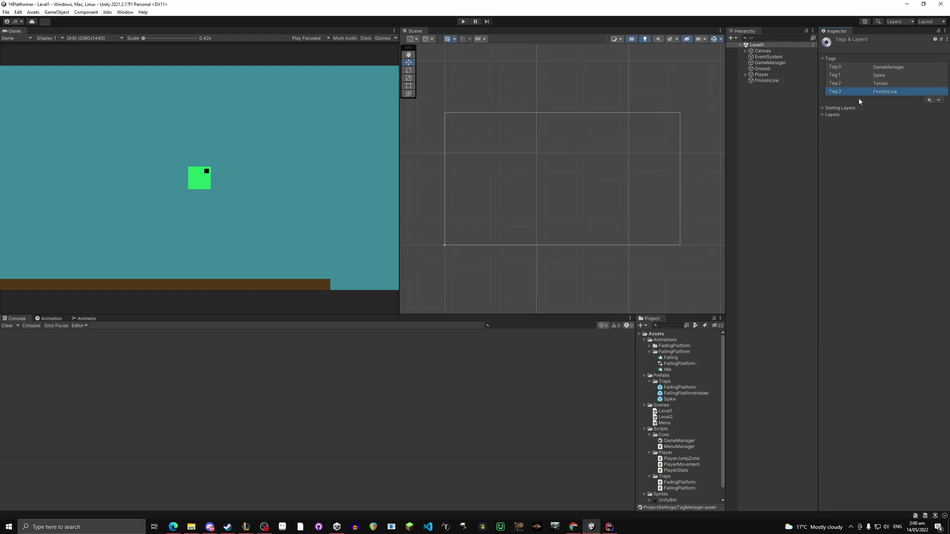
left_click(772, 81)
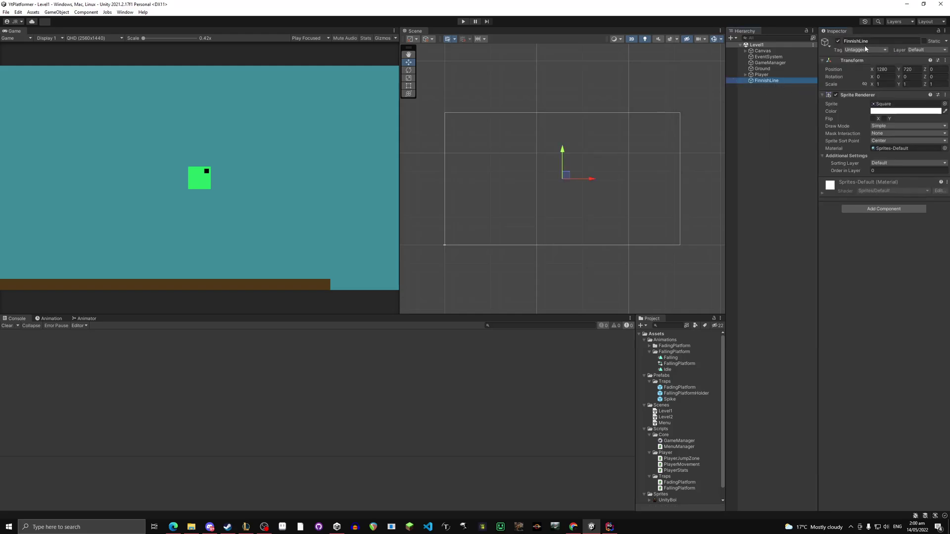
left_click(866, 49)
left_click(881, 140)
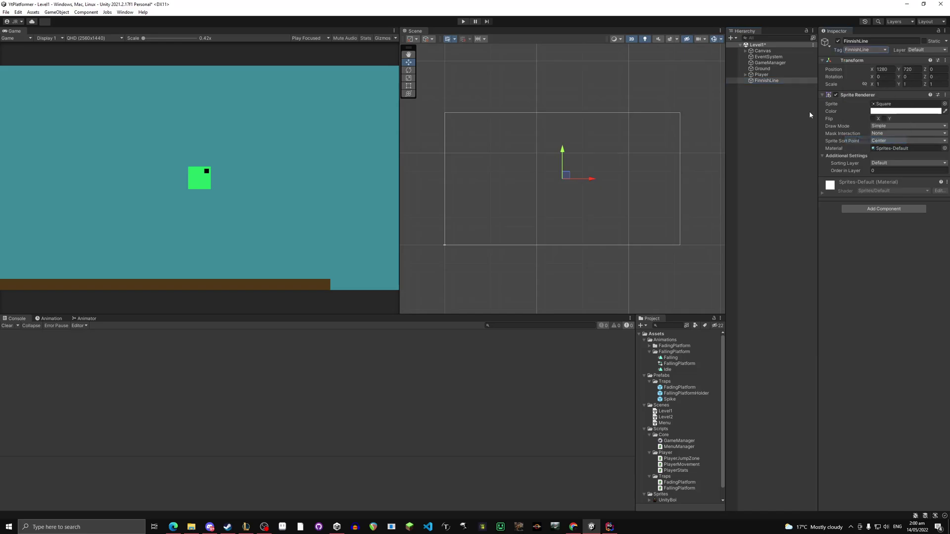
Set FinnishLine's position to X 0 and Y 0, and save the scene
left_click(882, 69)
type("0")
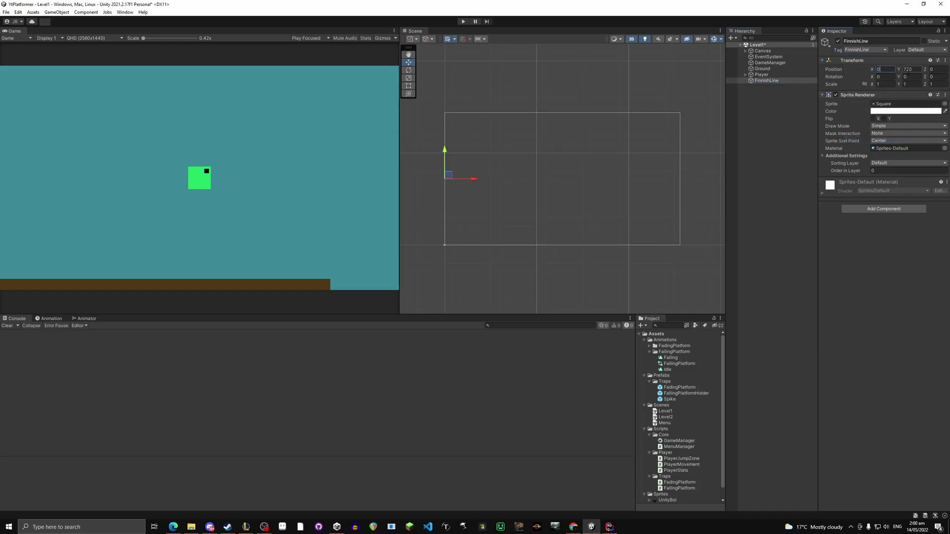
key("Tab")
type("0")
left_click(780, 102)
key("ctrl+s")
Move the FinnishLine square onto the ground near its right end, at about X 4.87, Y -3.99
left_click(761, 74)
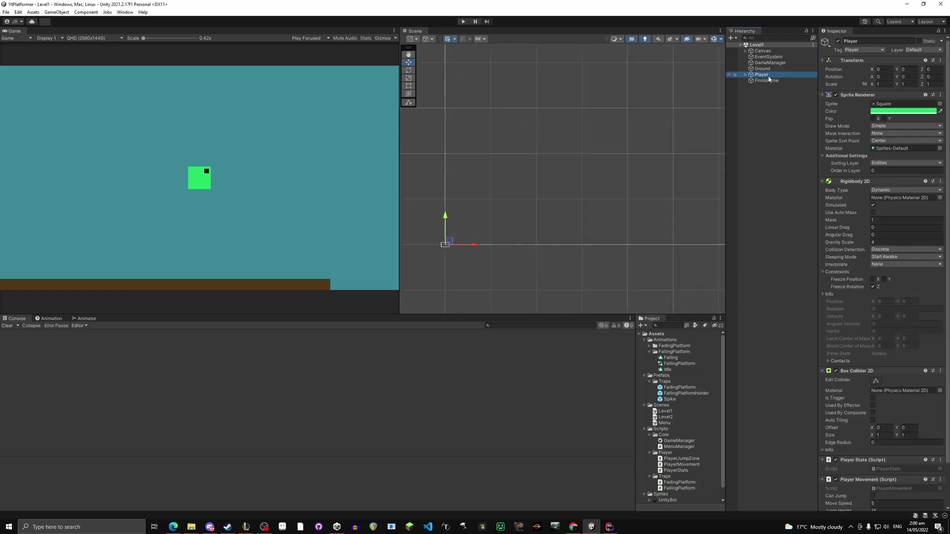
key("f")
scroll(556, 165, "down", 4)
scroll(556, 164, "down", 5)
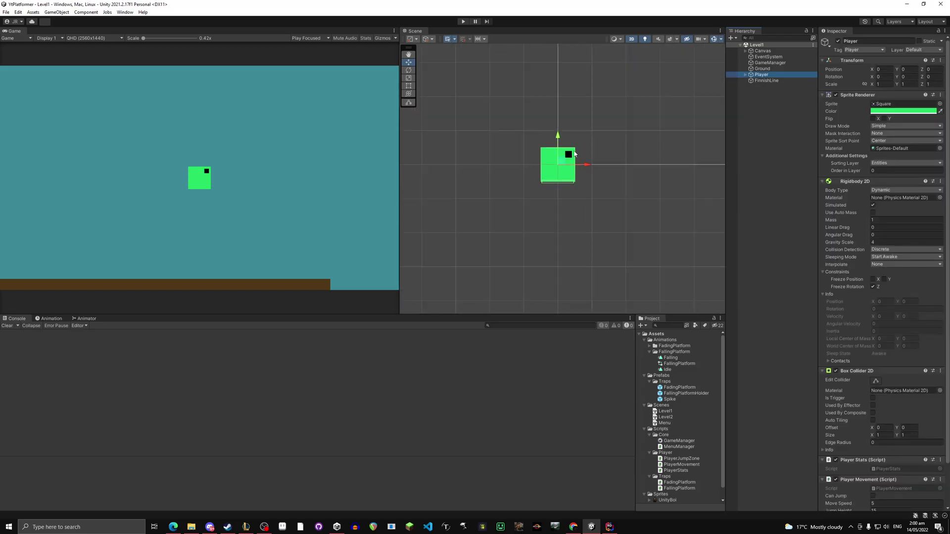
left_click(766, 81)
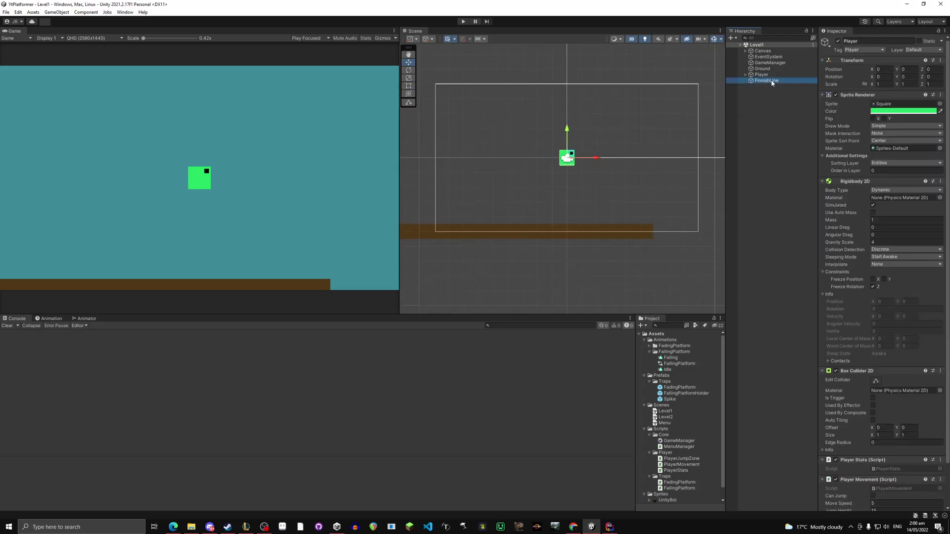
left_click_drag(591, 157, 663, 157)
middle_click_drag(654, 192, 637, 192)
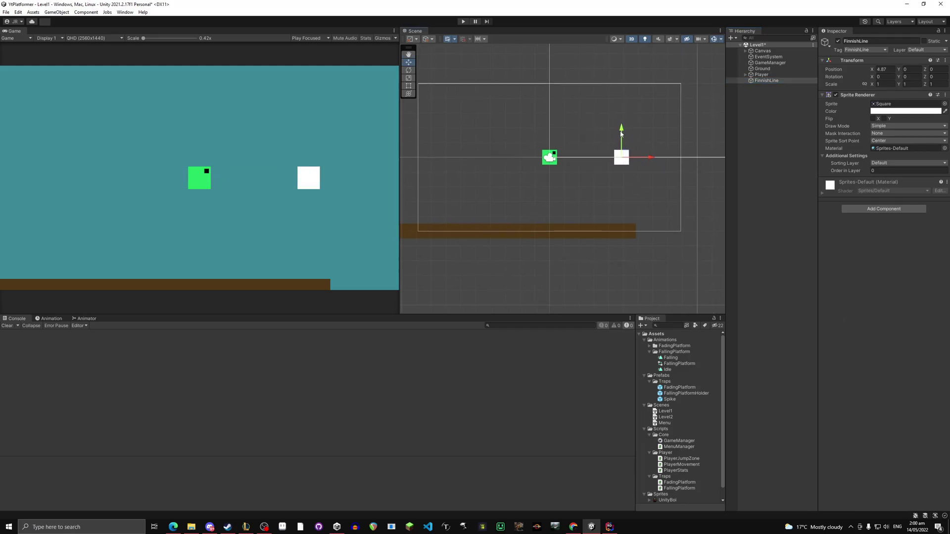
left_click_drag(623, 129, 621, 191)
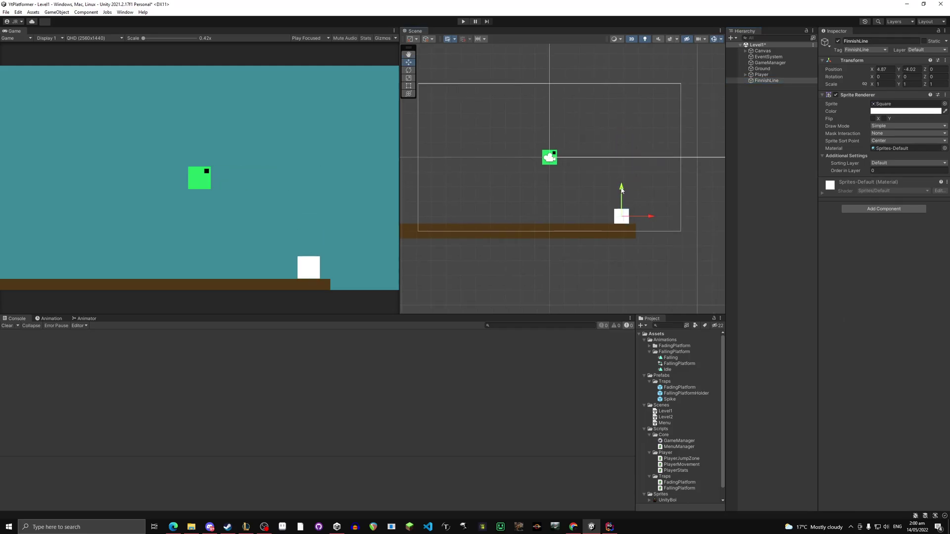
Give FinnishLine a Box Collider 2D set as a trigger and a yellow FFFF00 sprite color, saving the scene
left_click(851, 209)
left_click(865, 242)
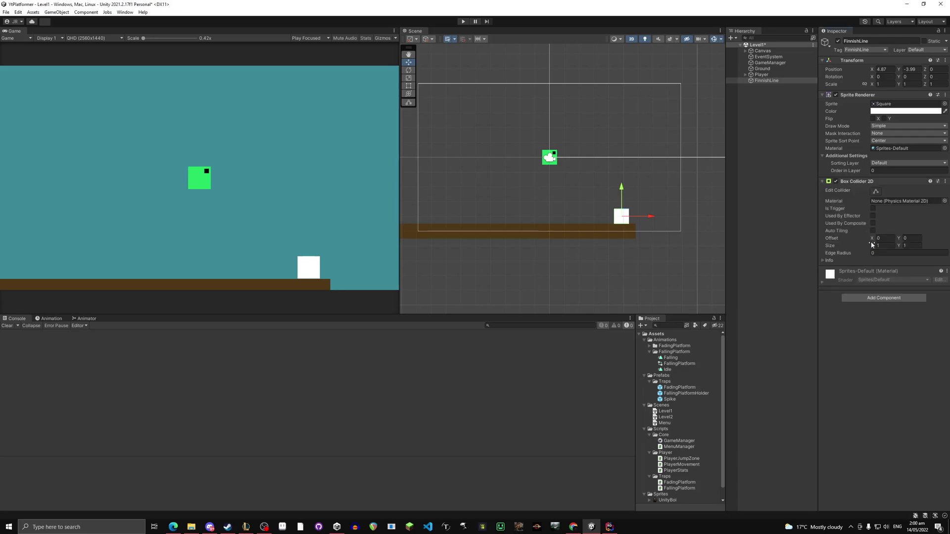
left_click(916, 111)
mouse_move(910, 146)
left_mouse_down()
mouse_move(894, 134)
mouse_move(914, 183)
mouse_move(922, 149)
mouse_move(875, 154)
mouse_move(911, 133)
mouse_move(924, 139)
left_mouse_up()
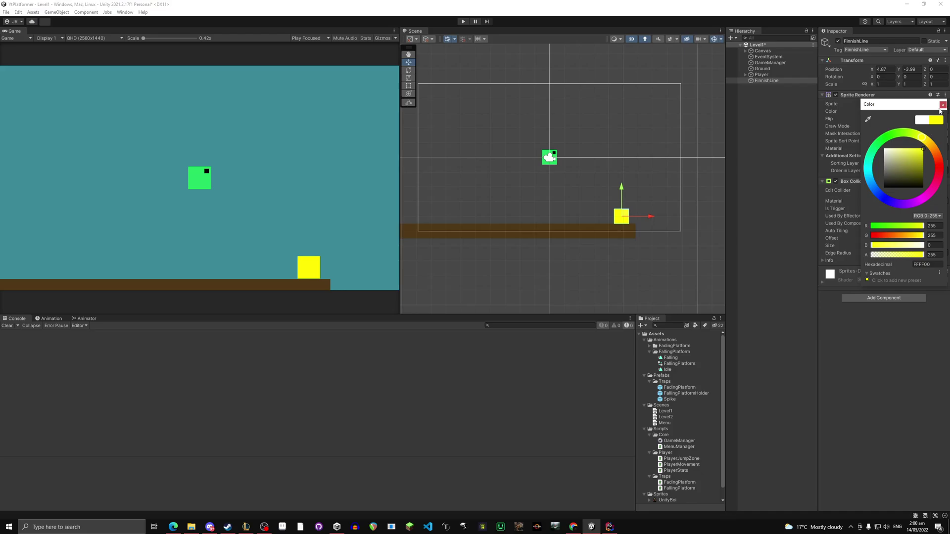
left_click(942, 104)
key("ctrl+s")
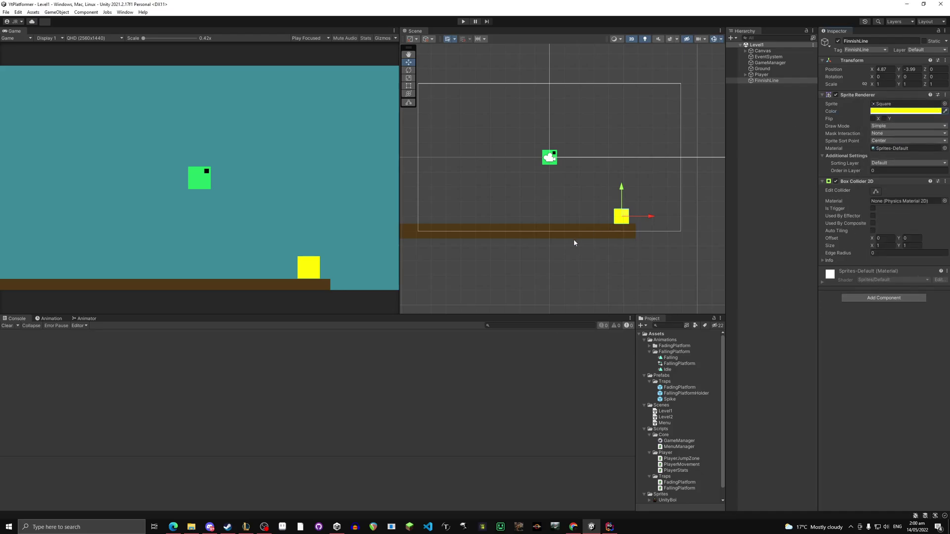
left_click(872, 209)
Switch to Rider and add an OnTriggerEnter2D method below OnCollisionEnter2D in the PlayerStats script
double_click(709, 388)
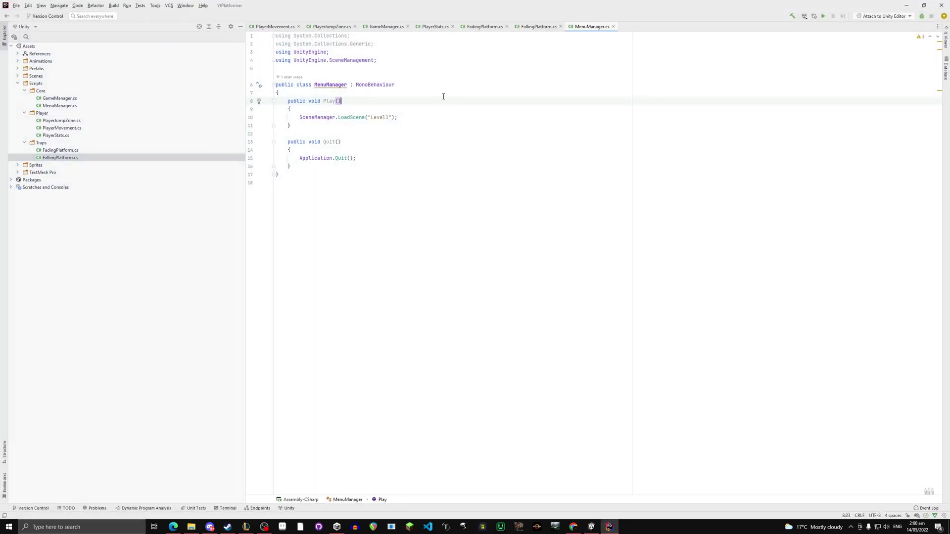
left_click(431, 27)
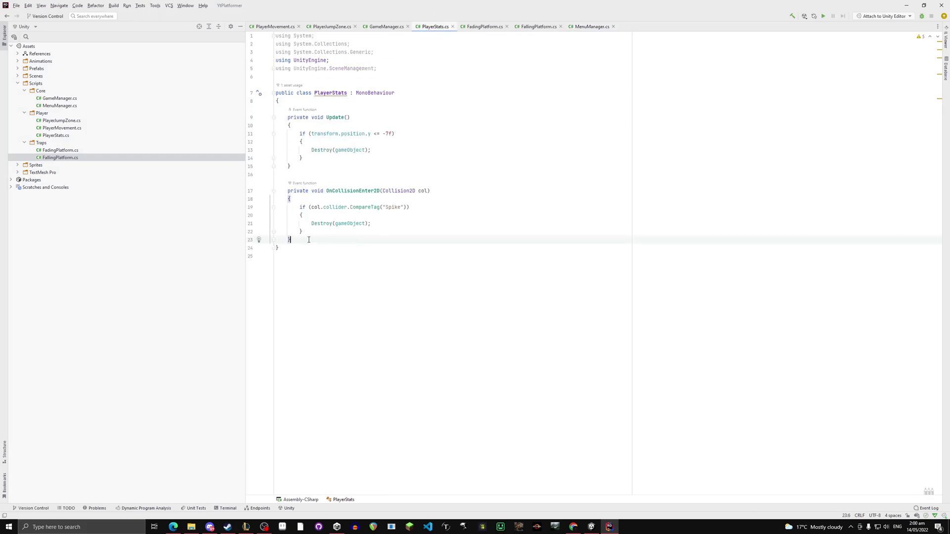
key("Return")
key("Return")
type("ontrig")
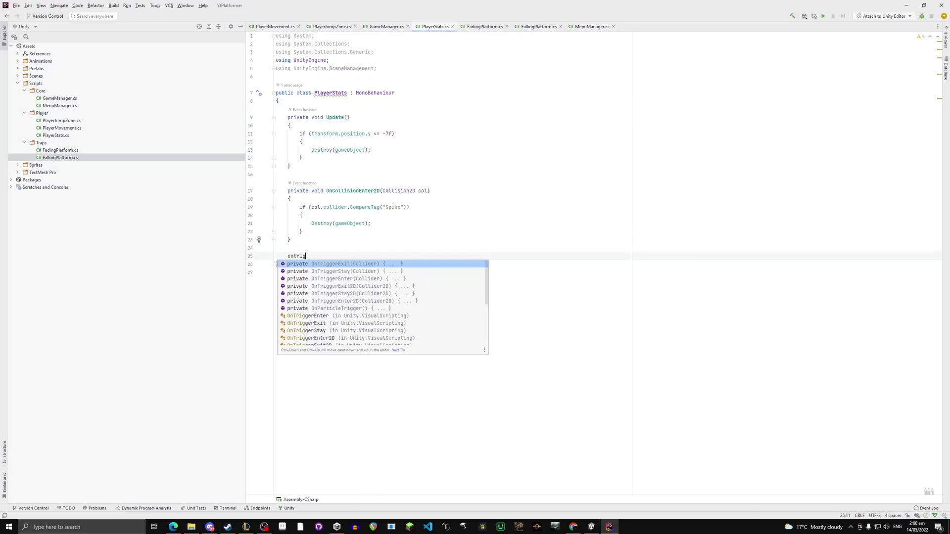
key("Down")
key("Down")
key("Down")
key("Down")
key("Down")
key("Return")
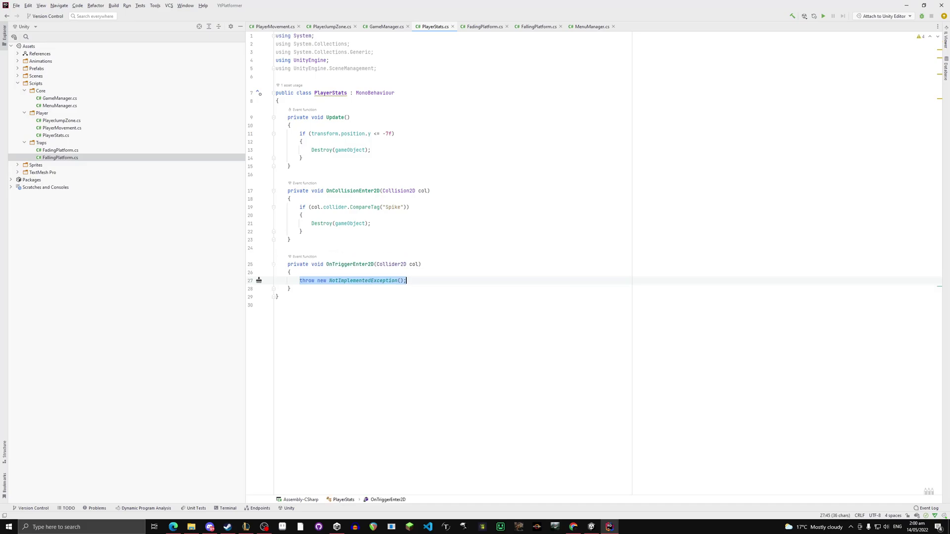
Replace the OnTriggerEnter2D placeholder with an empty if block checking col.gameObject.CompareTag("FinnishLine")
type("if")
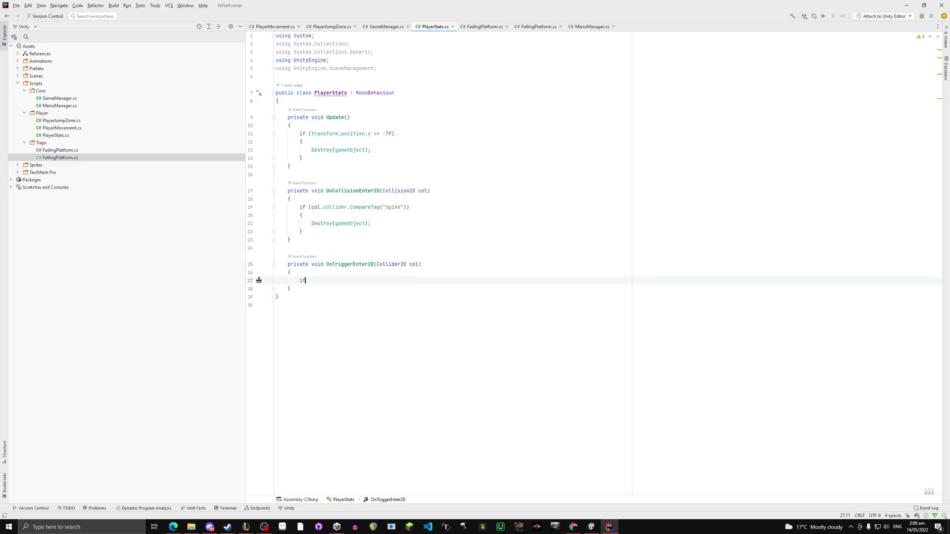
type(" (col.gameObject")
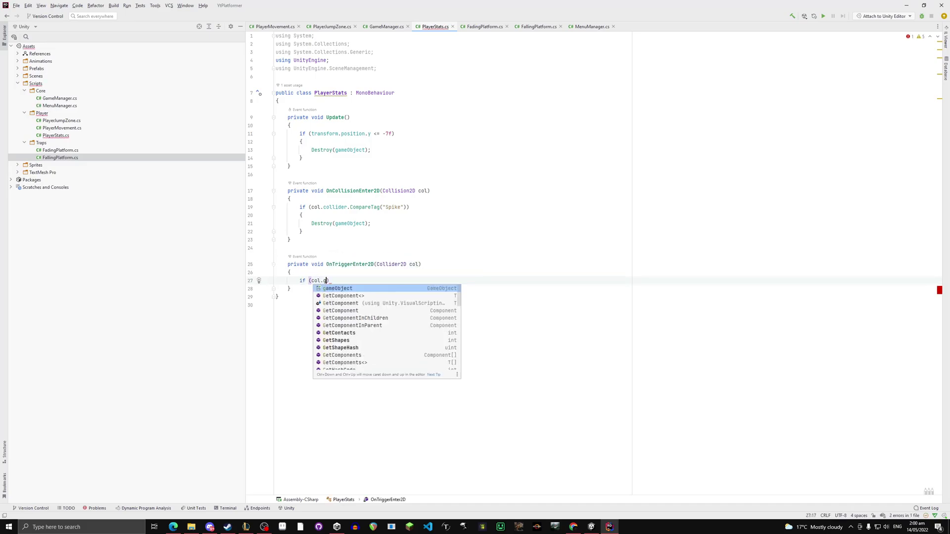
type(".Co")
key("Return")
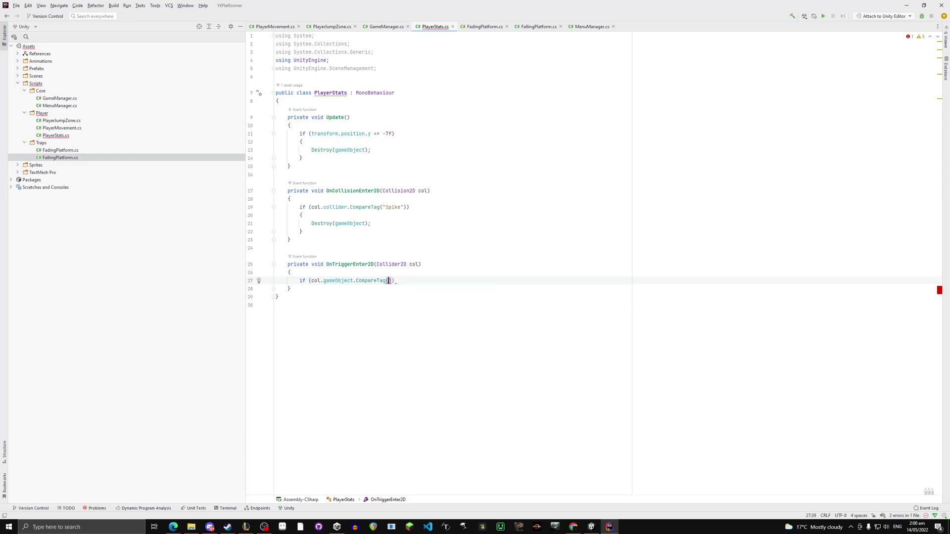
type("\"Fi")
type("nishLi")
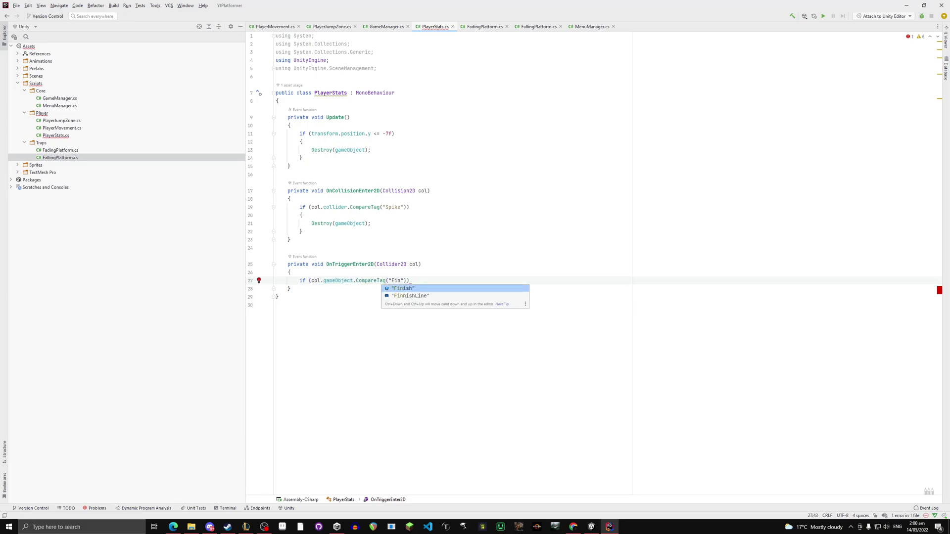
type("n")
key("Return")
key("Right")
key("Right")
key("Return")
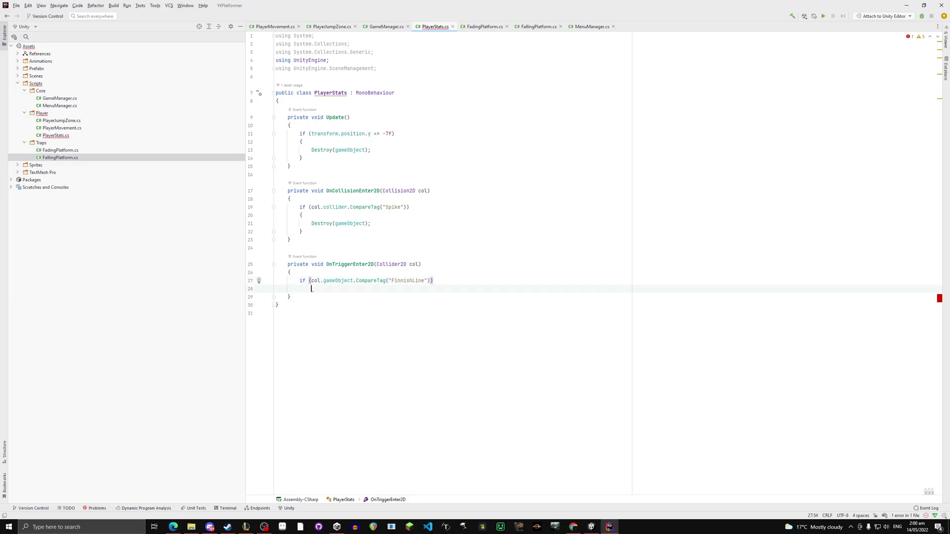
type("{")
key("Return")
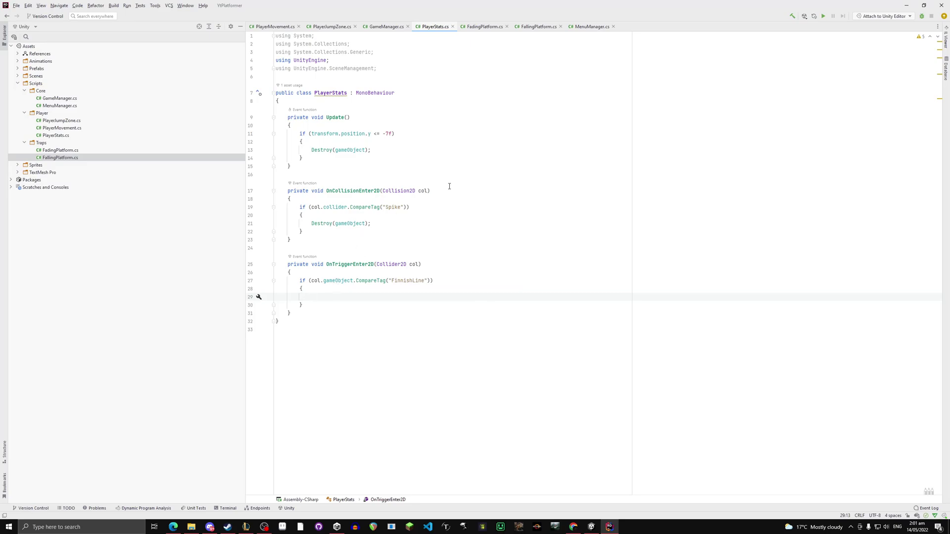
Declare a private int field named nextScene at the start of the PlayerStats class
left_click(305, 102)
key("Return")
key("Return")
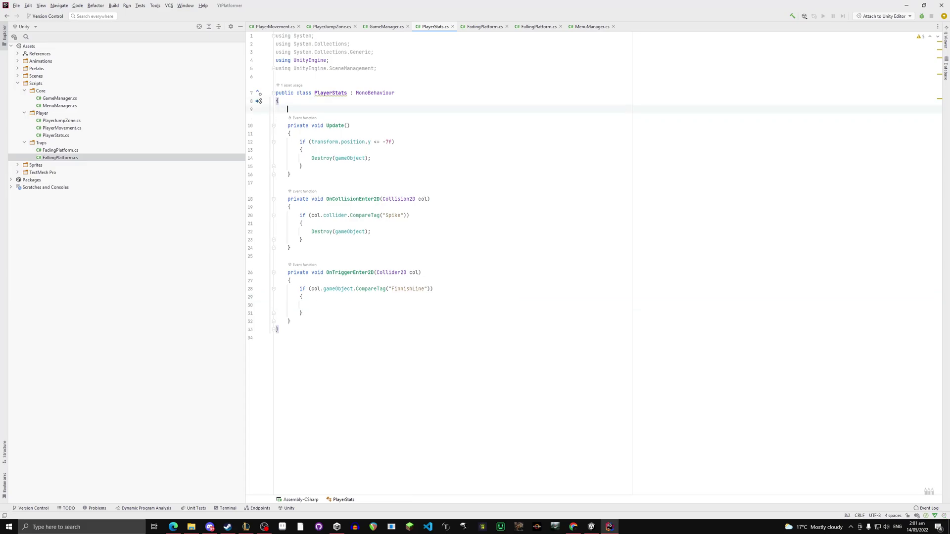
key("Up")
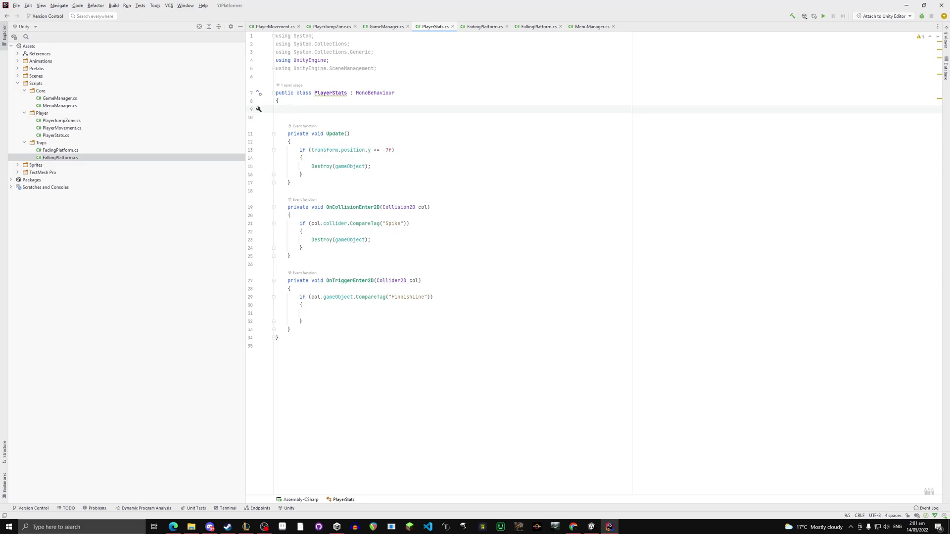
type("private int")
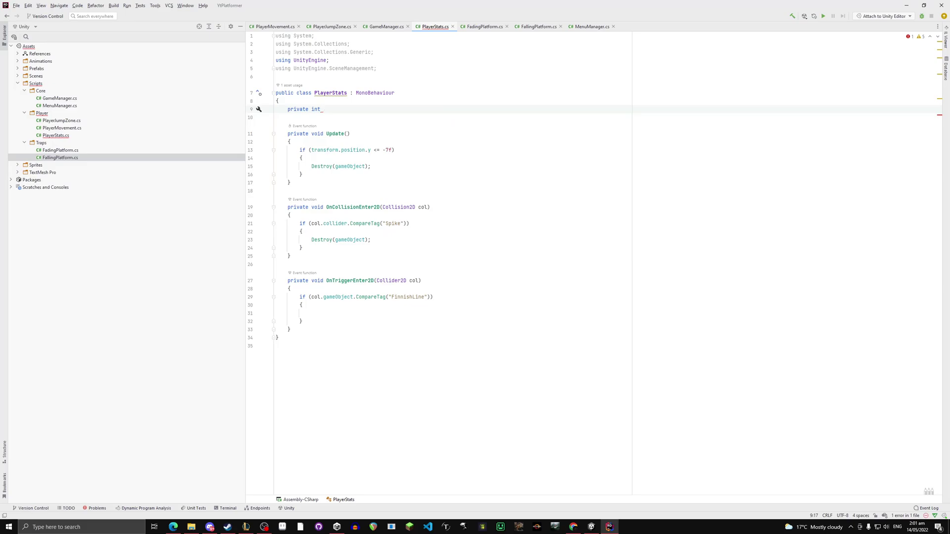
type(" nextScene;")
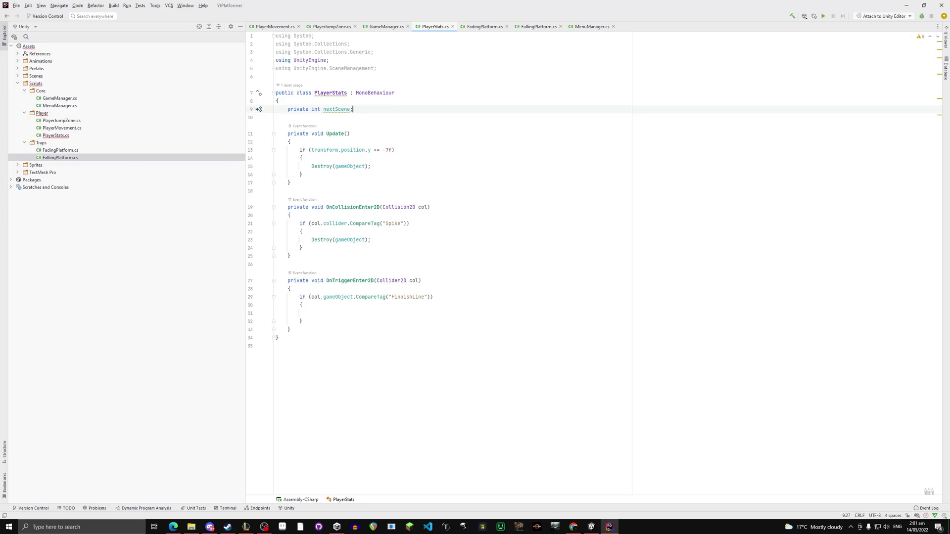
Add a Start method below the nextScene field that sets nextScene = SceneManager.GetActiveScene().buildIndex + 1;
key("Return")
key("Return")
type("Start")
key("Return")
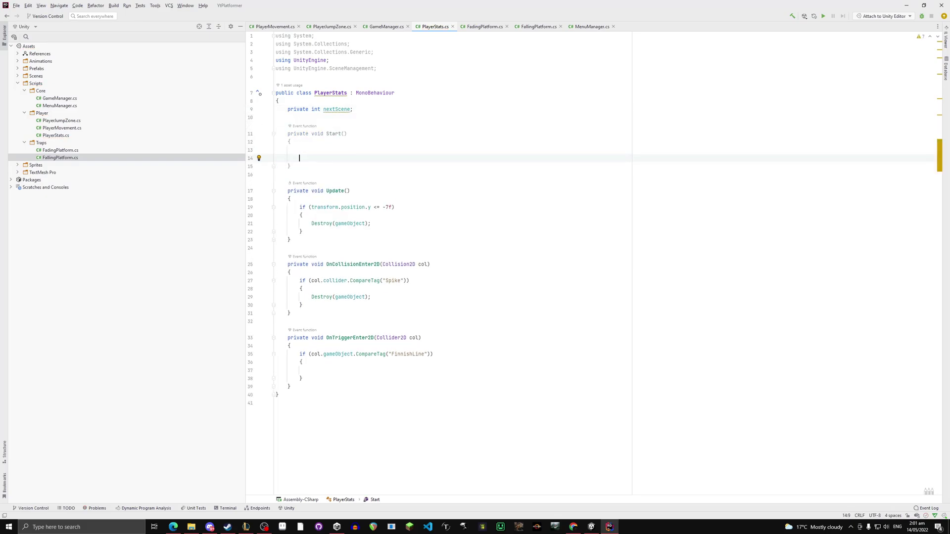
type("nextScene")
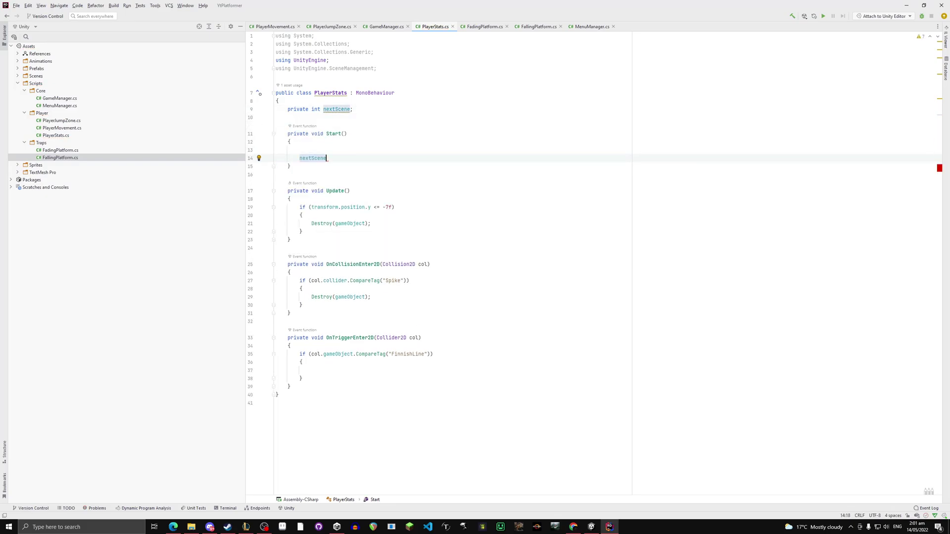
type(" = SceneManager.get")
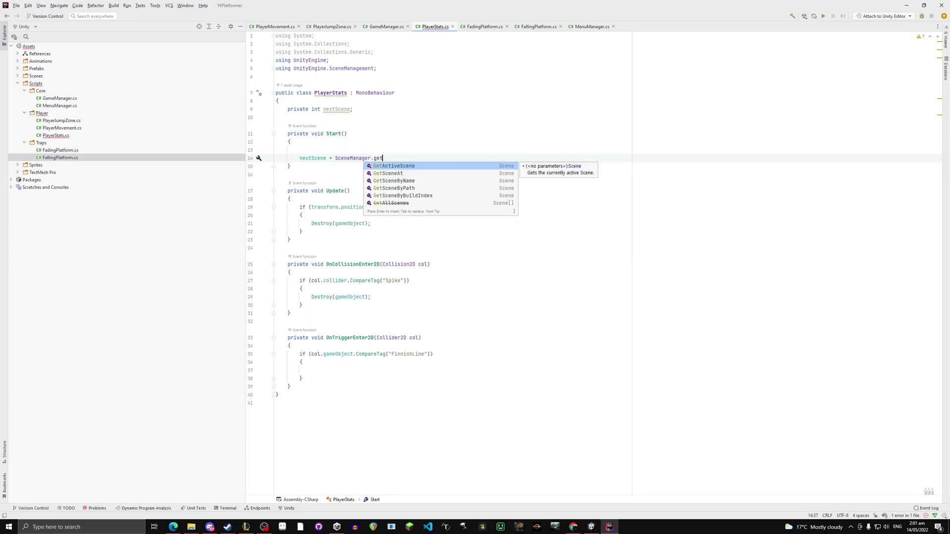
key("Return")
type(".b")
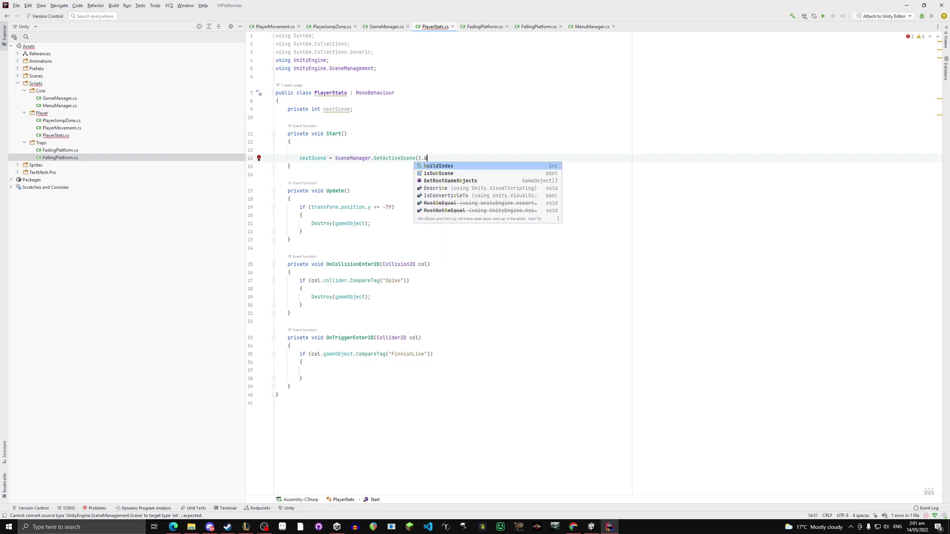
type("uildIndex + 1;")
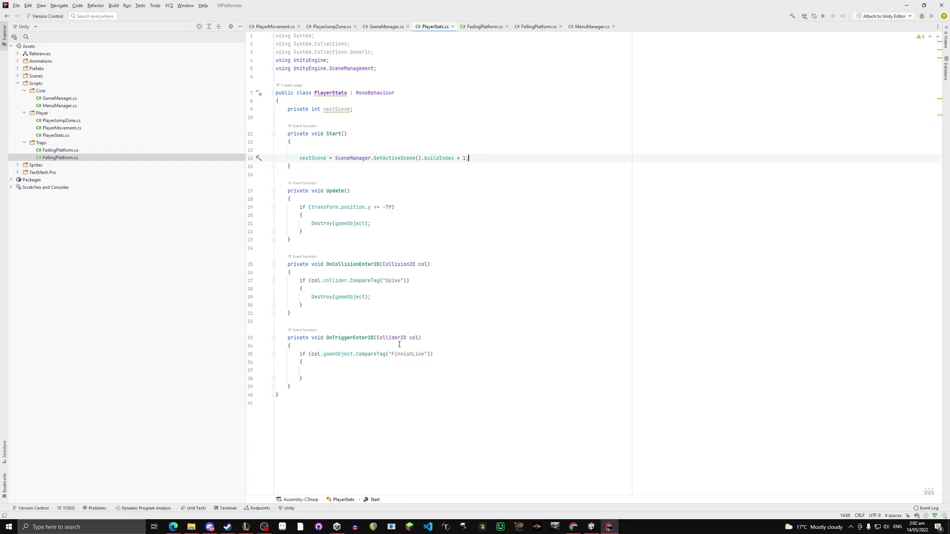
Inside the FinnishLine tag check in OnTriggerEnter2D, call SceneManager.LoadScene(nextScene);
left_click(334, 370)
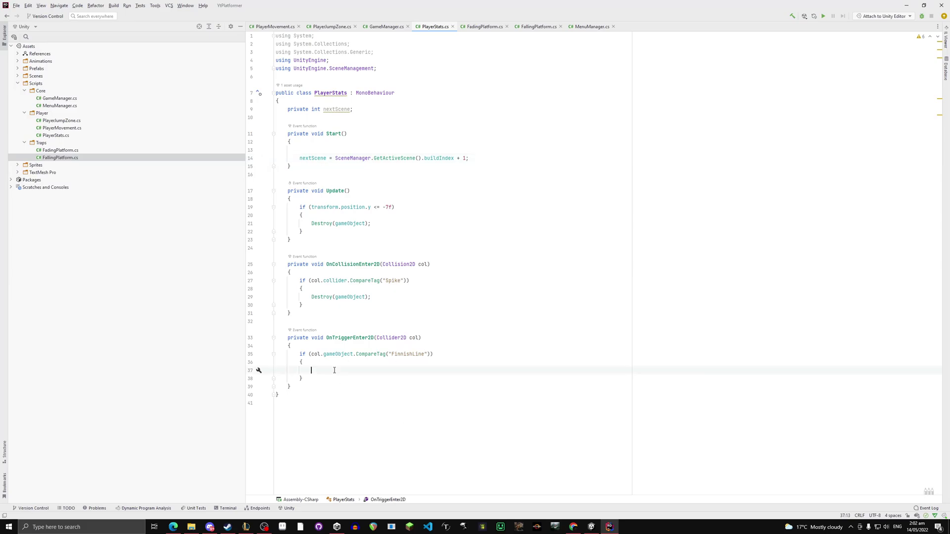
type("SceneManager.loa")
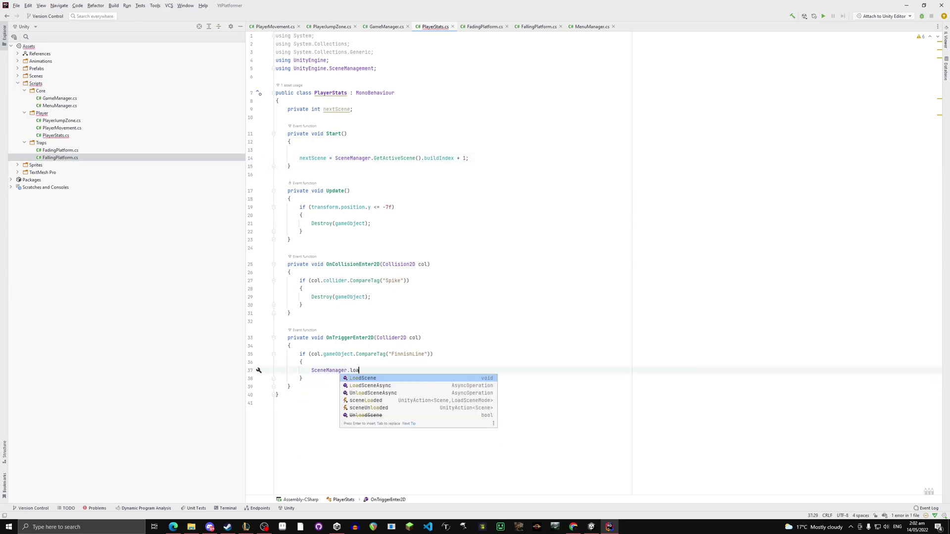
key("Return")
type("ne(ne")
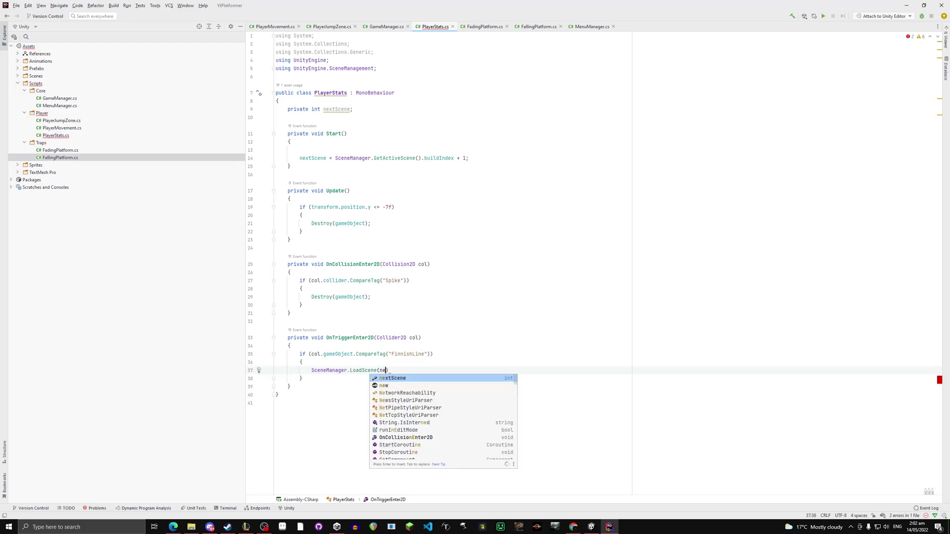
key("Return")
type(");")
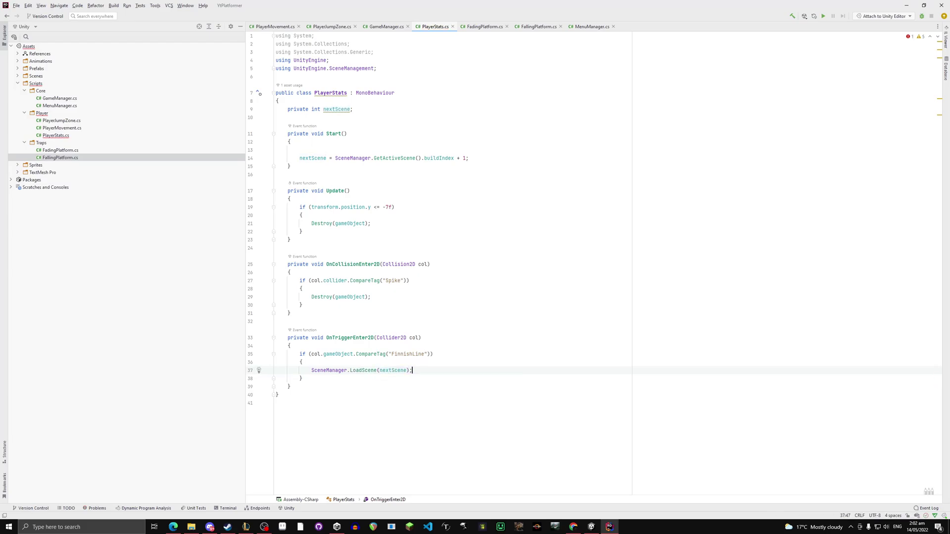
Switch to Unity and check the build indexes of Level1 and Level2 in the Build Settings, closing them when done
mouse_move(591, 527)
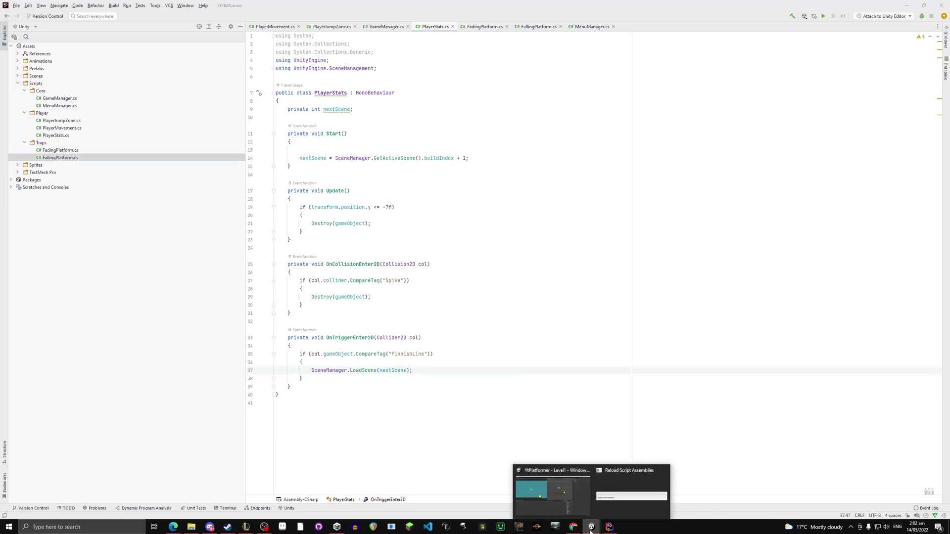
mouse_move(562, 491)
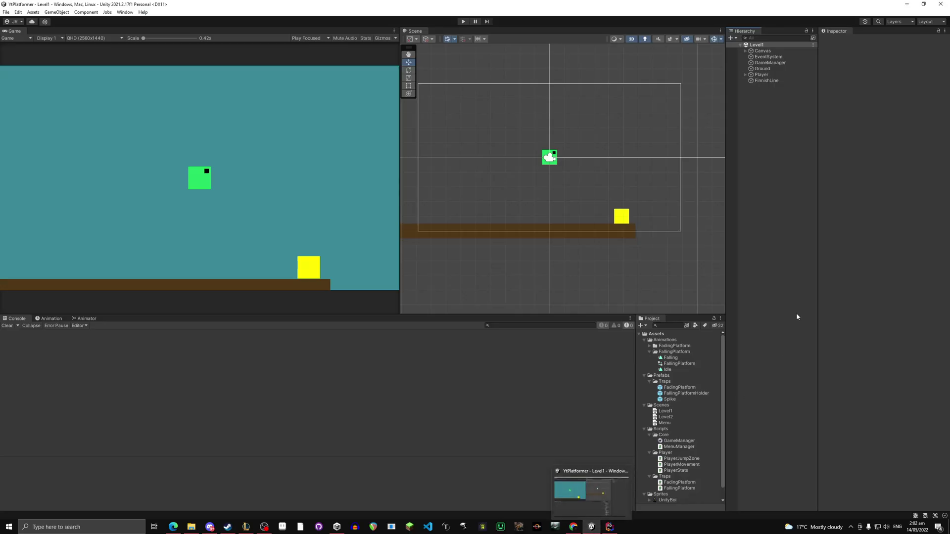
left_click(586, 494)
left_click(6, 12)
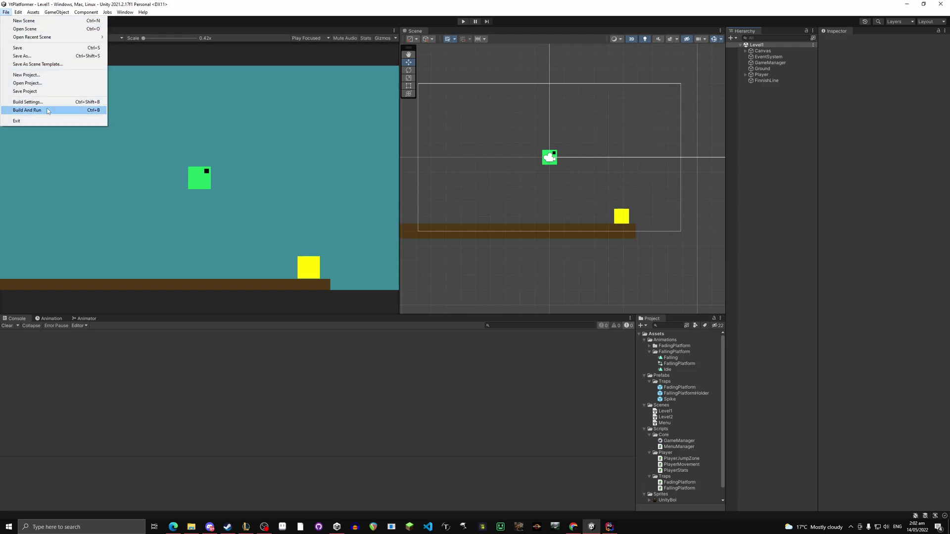
left_click(29, 104)
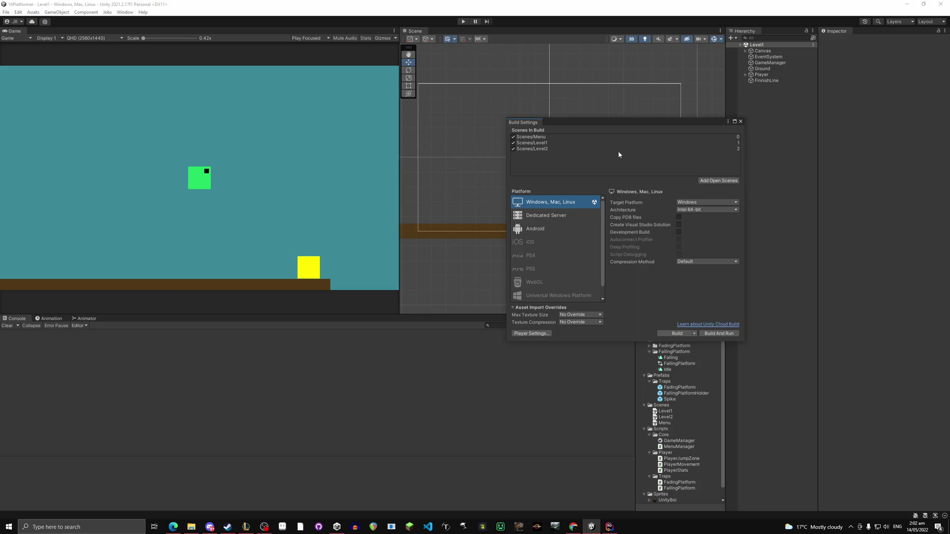
left_click(538, 143)
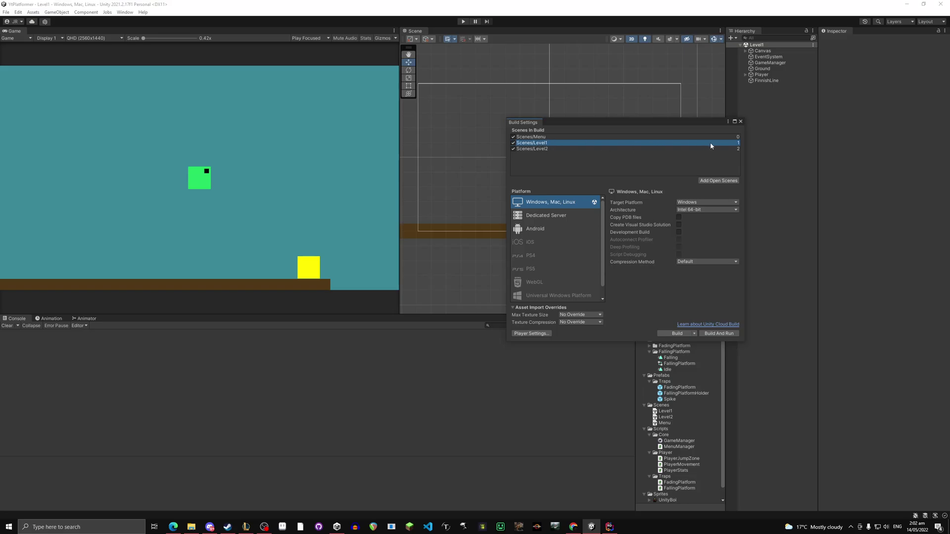
left_click(737, 149)
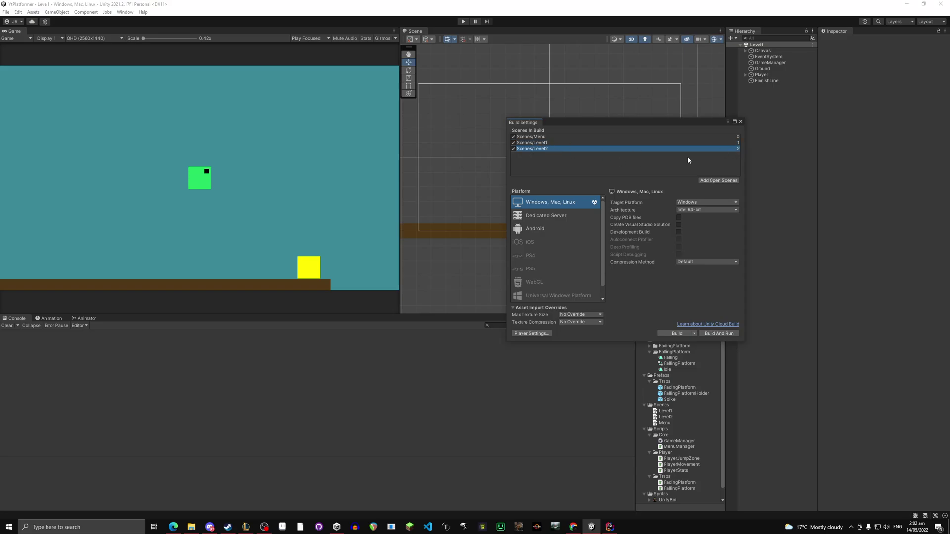
left_click(740, 122)
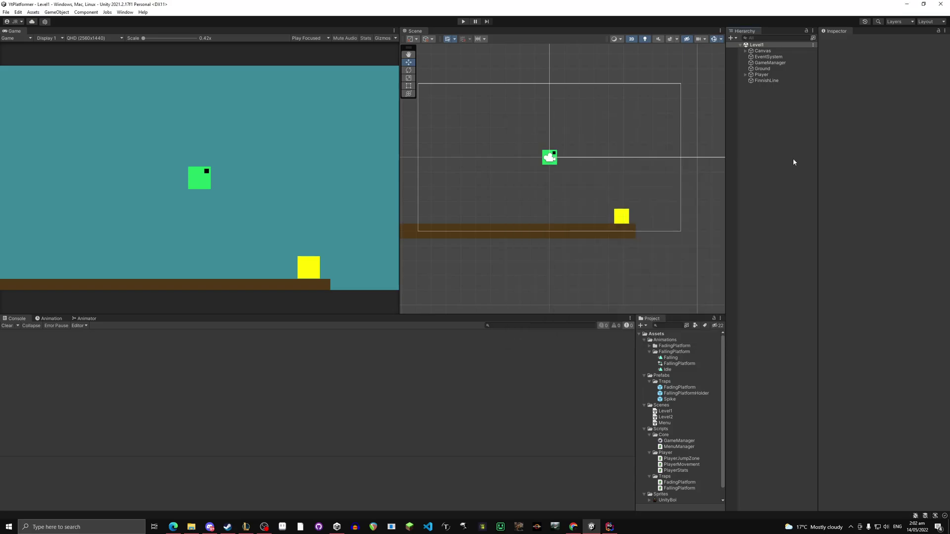
Play-test Level1 by moving the player into the yellow finish line, and stop play mode
left_click(463, 22)
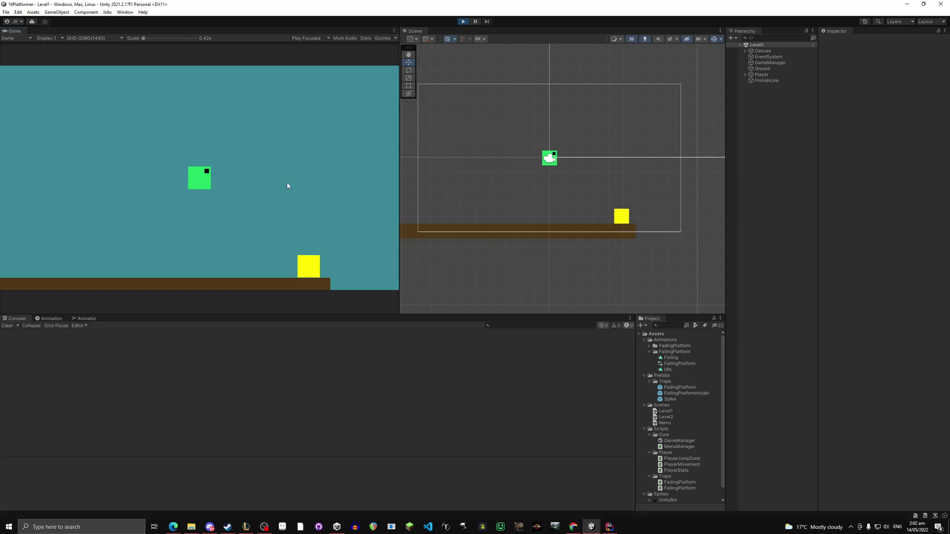
key("d")
key("space")
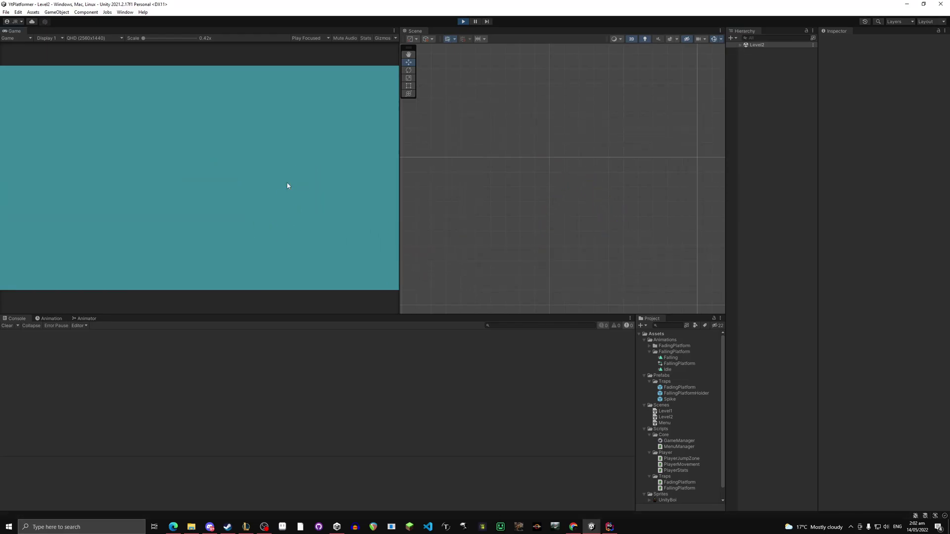
left_click(465, 21)
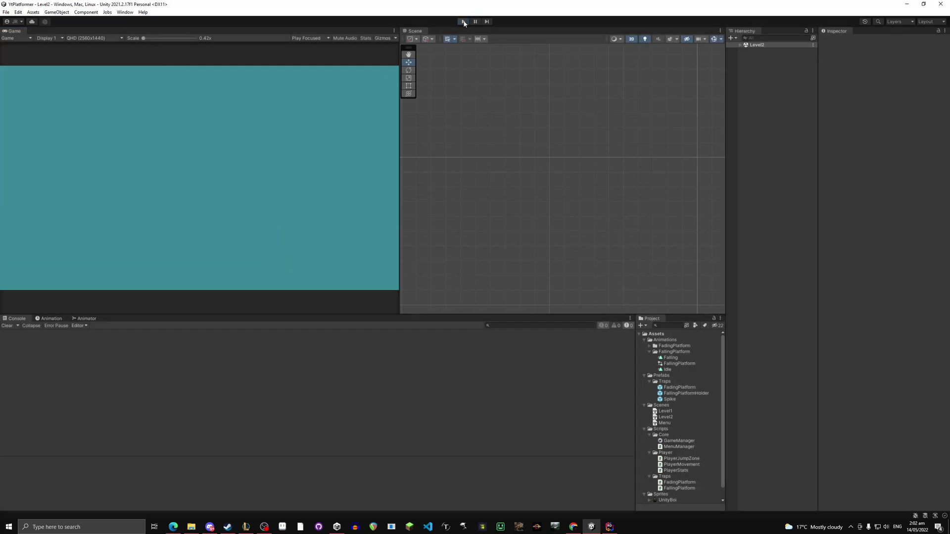